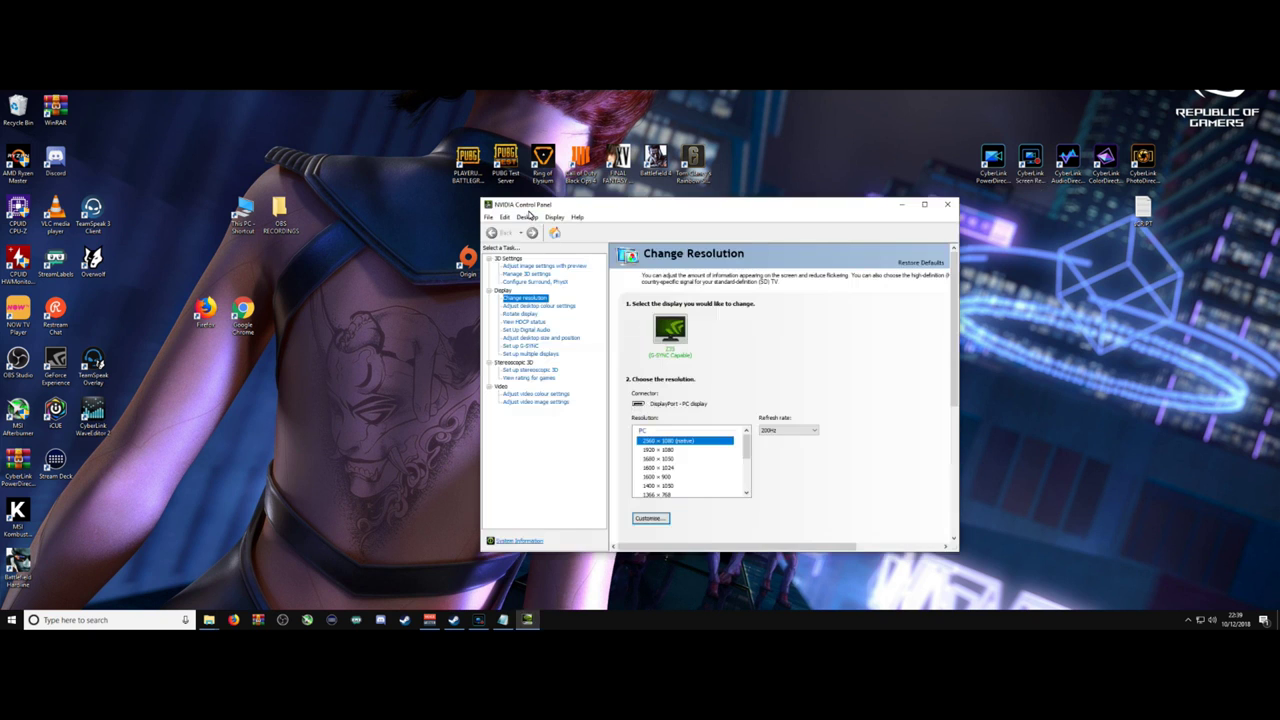
double_click(527, 205)
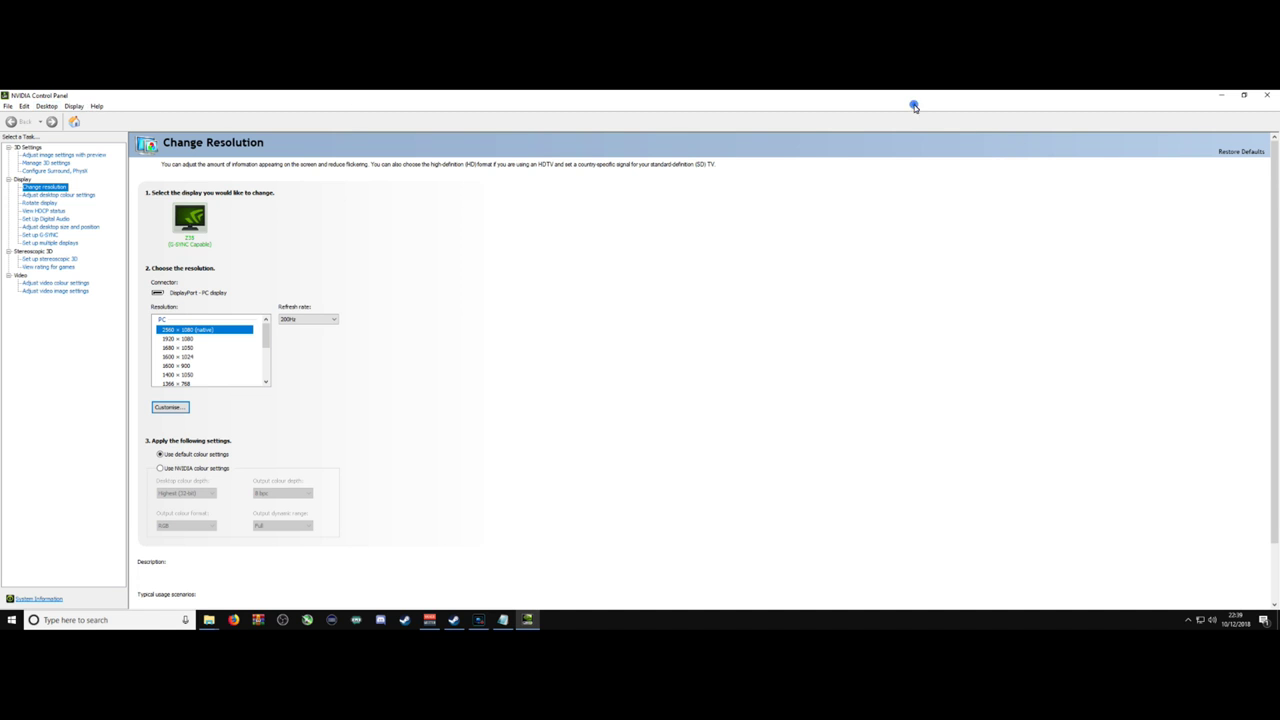
left_click(1243, 95)
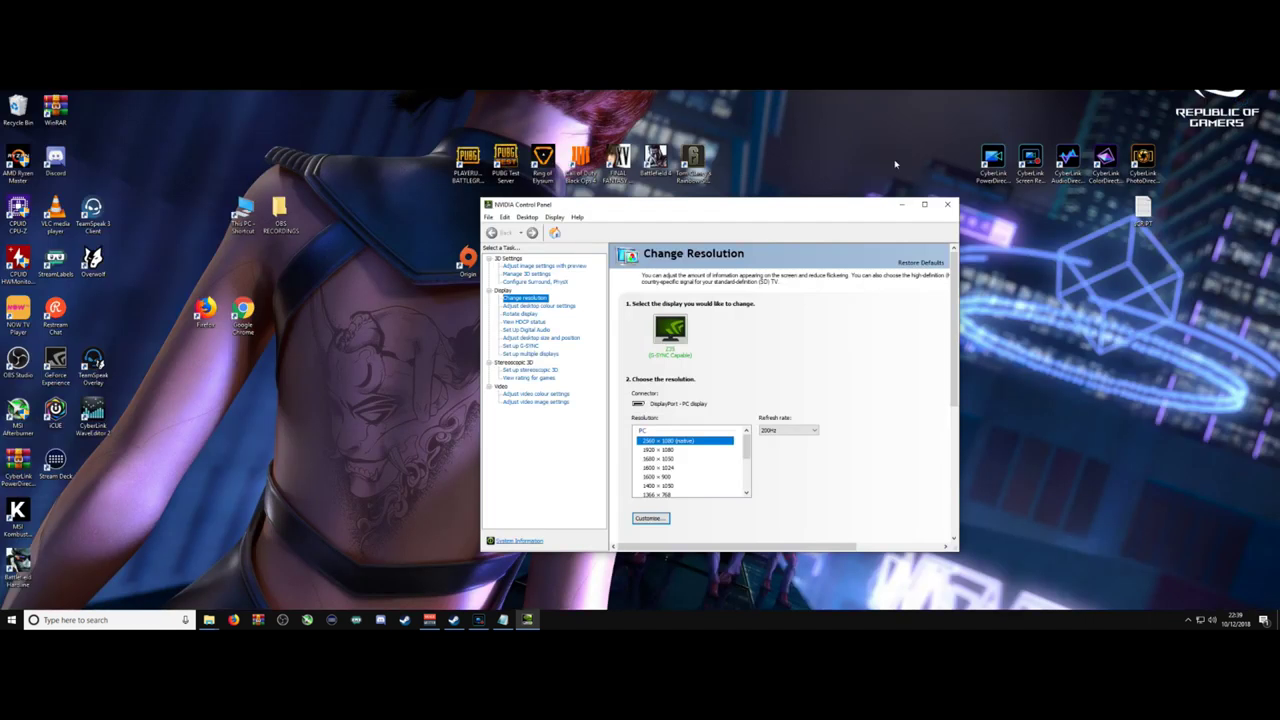
mouse_move(688, 212)
left_mouse_down()
mouse_move(674, 213)
mouse_move(697, 212)
left_mouse_up()
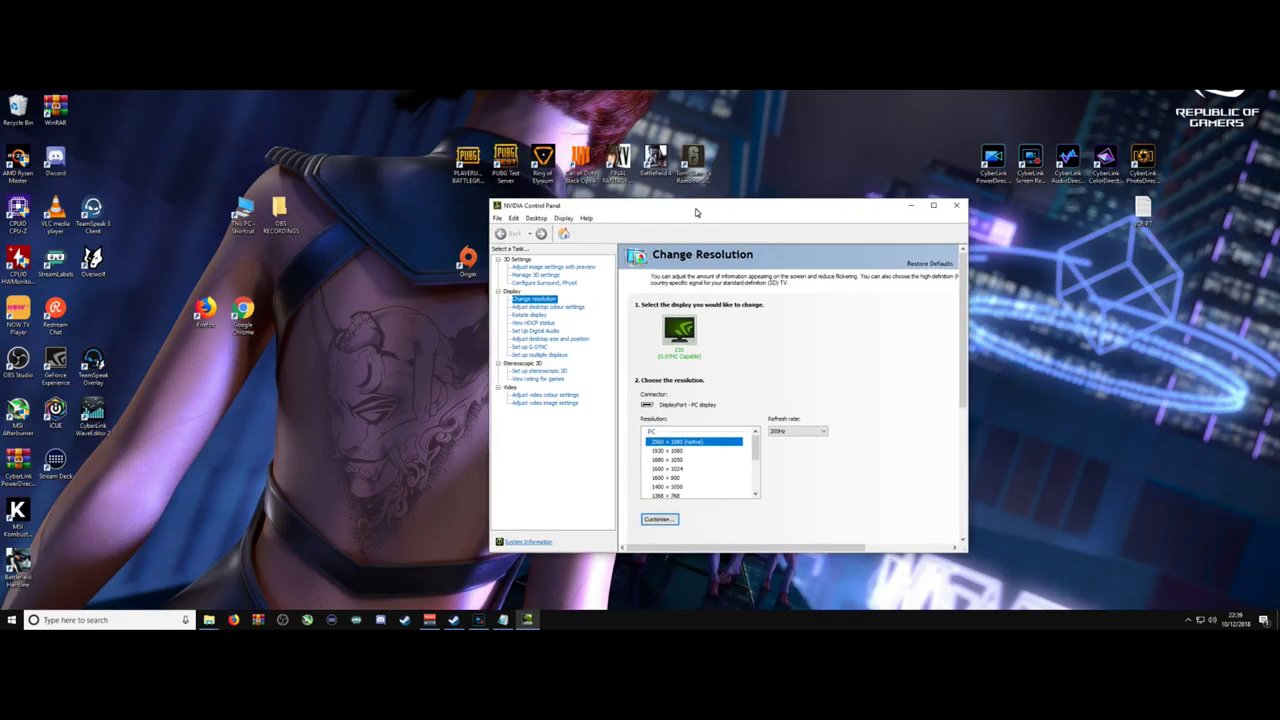
double_click(551, 208)
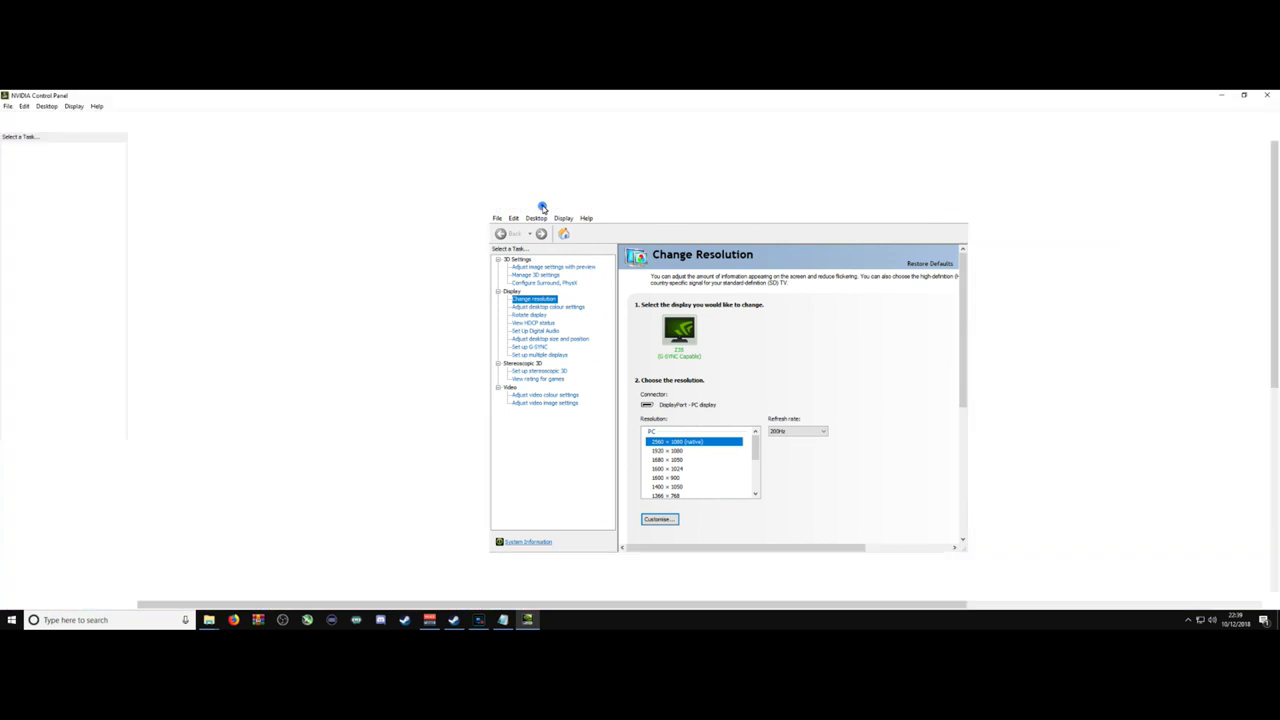
left_click(1245, 96)
left_click_drag(773, 207, 722, 204)
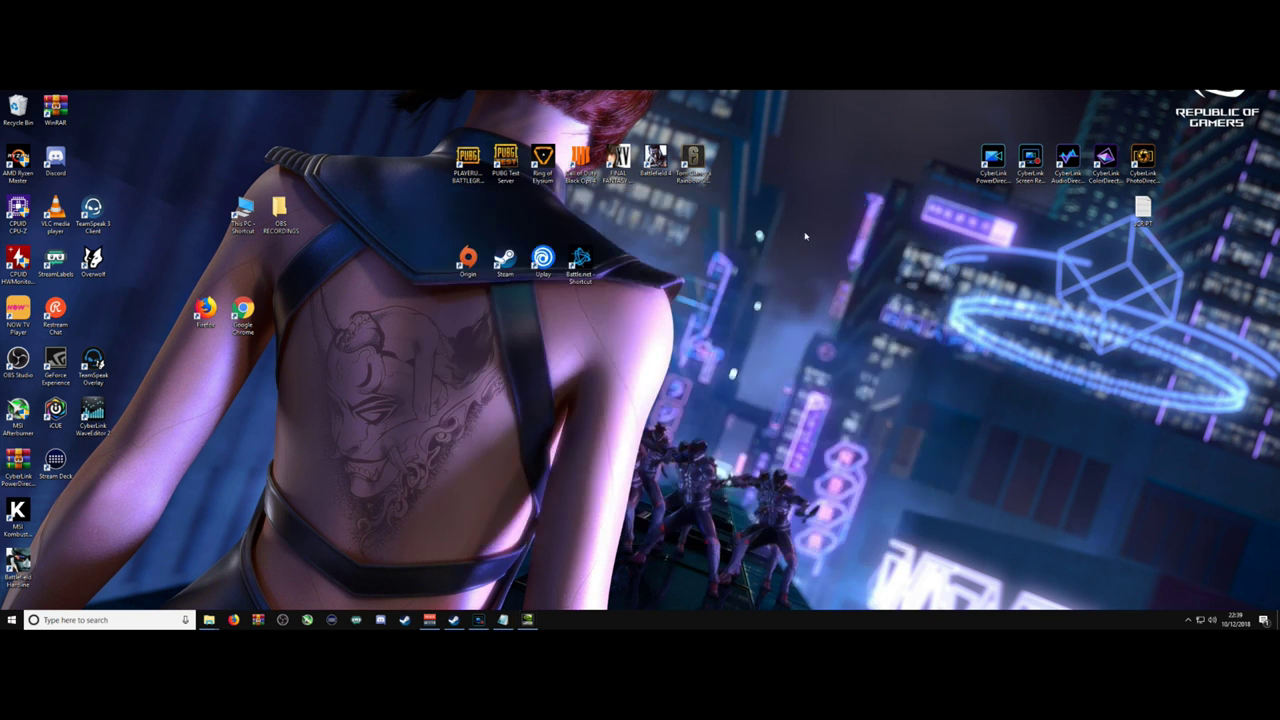
Search Windows for "DEV" and open Device Manager.
left_click(130, 620)
type("DEVI")
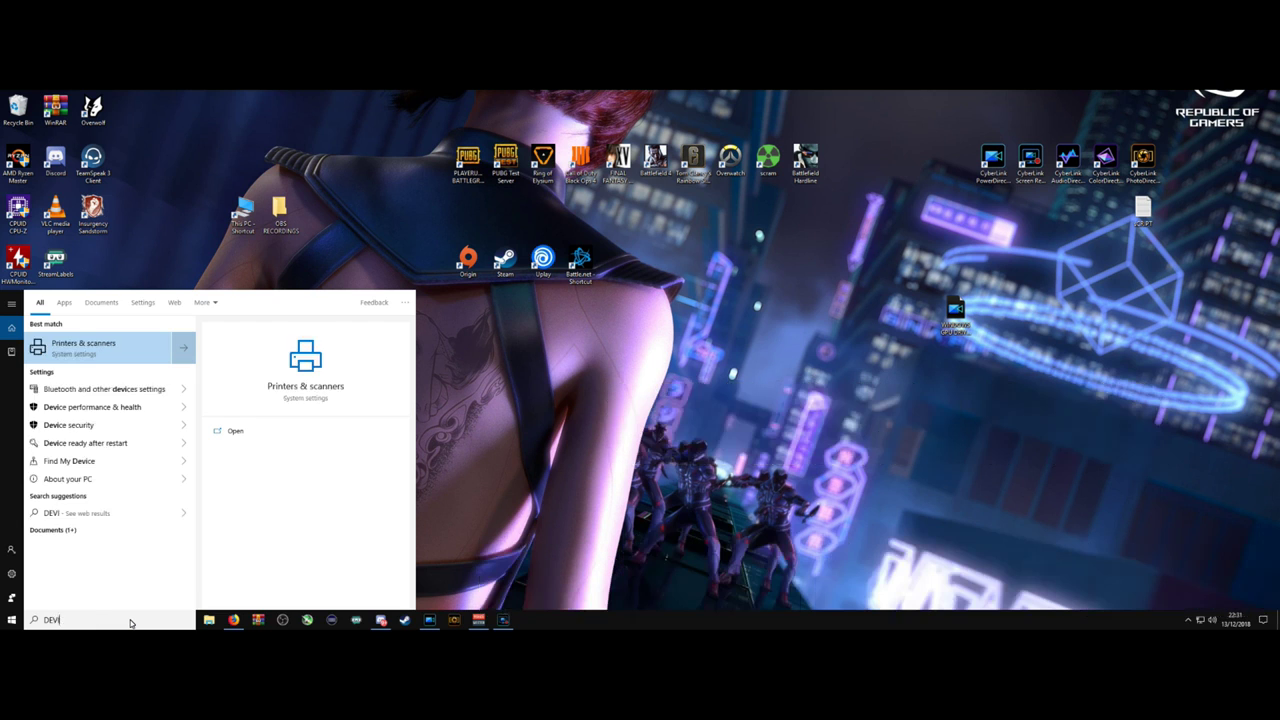
key("BackSpace")
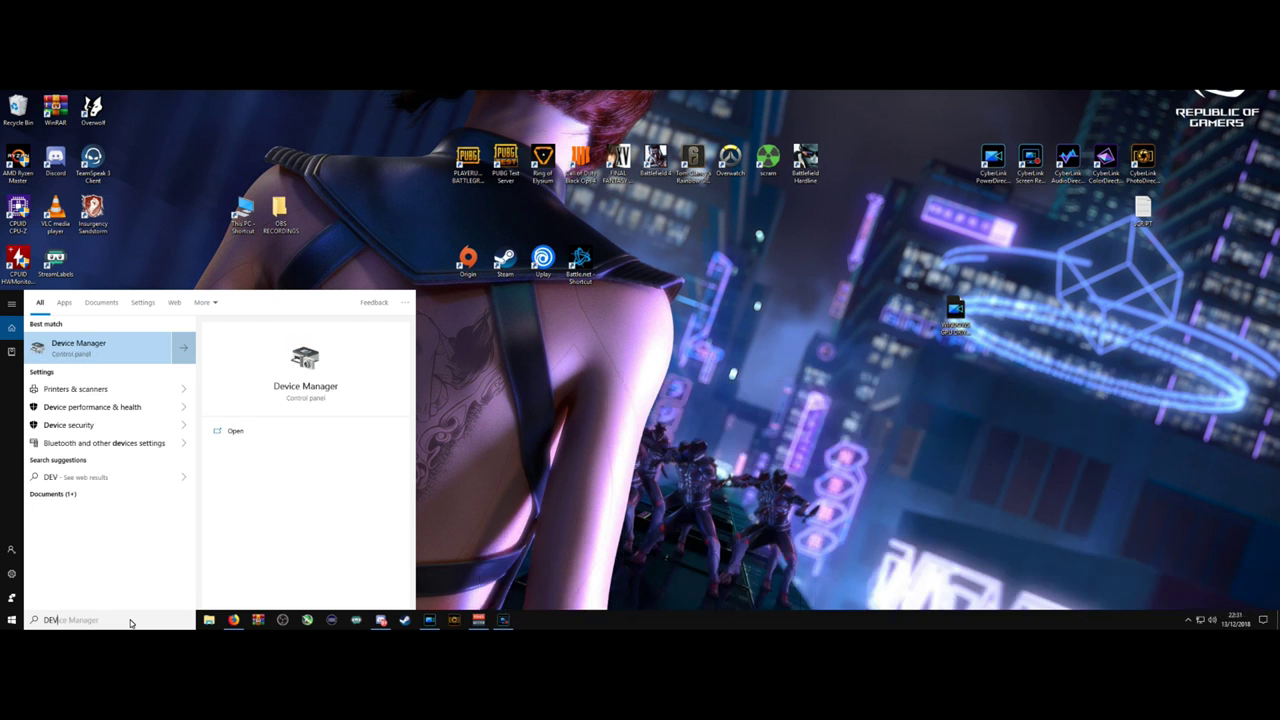
key("Return")
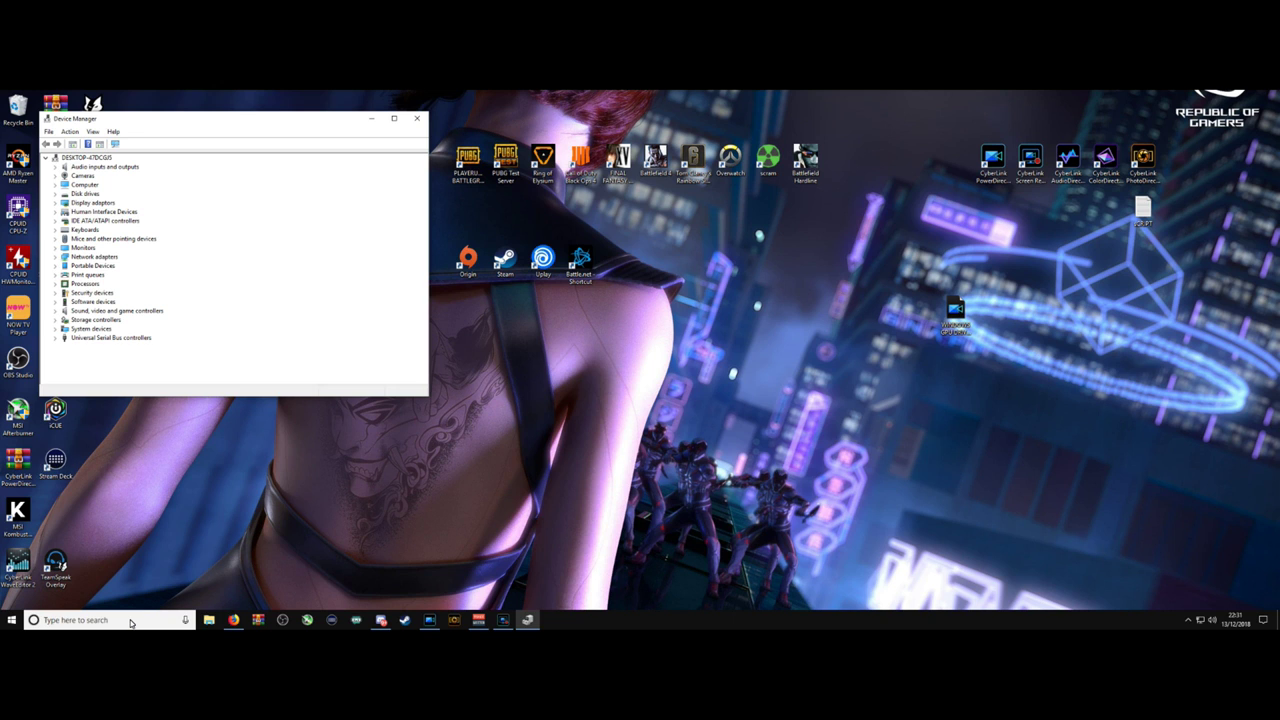
Open the properties of the NVIDIA GeForce GTX 1080 under Display adaptors.
left_click(117, 212)
right_click(118, 212)
left_click(148, 270)
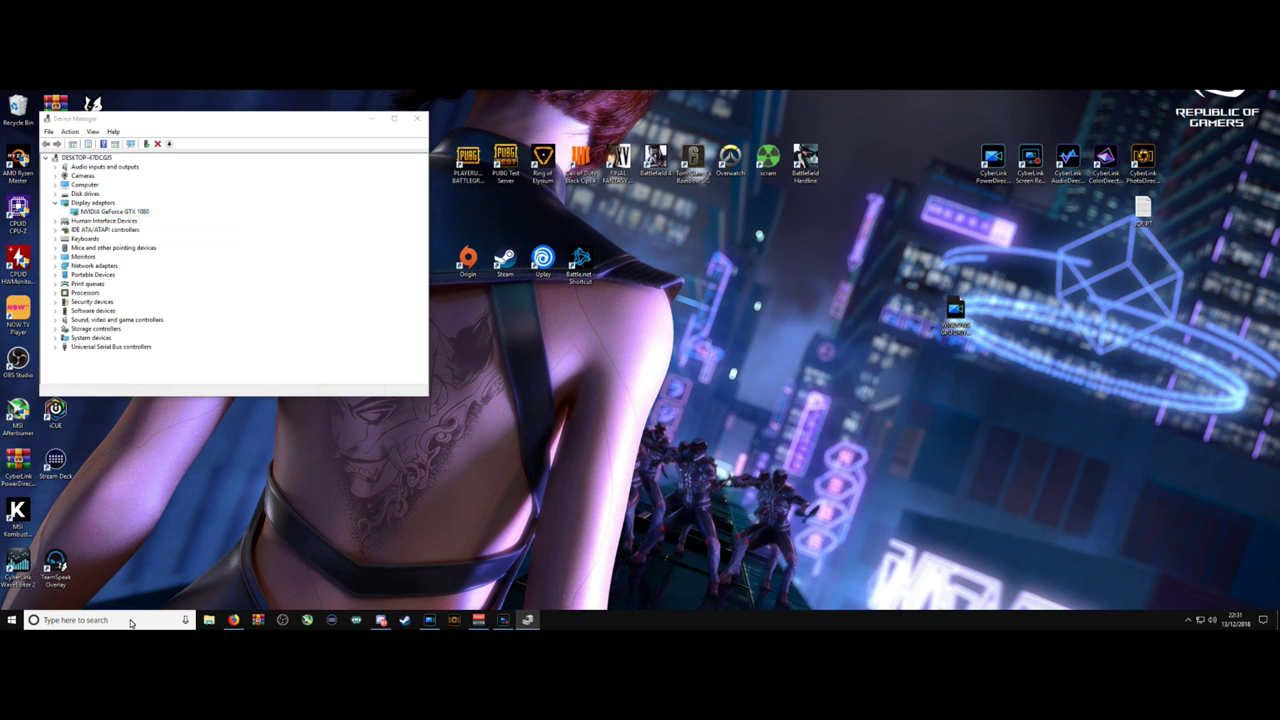
Examine the graphics card's driver, details and resources properties and its general device status.
left_click(173, 164)
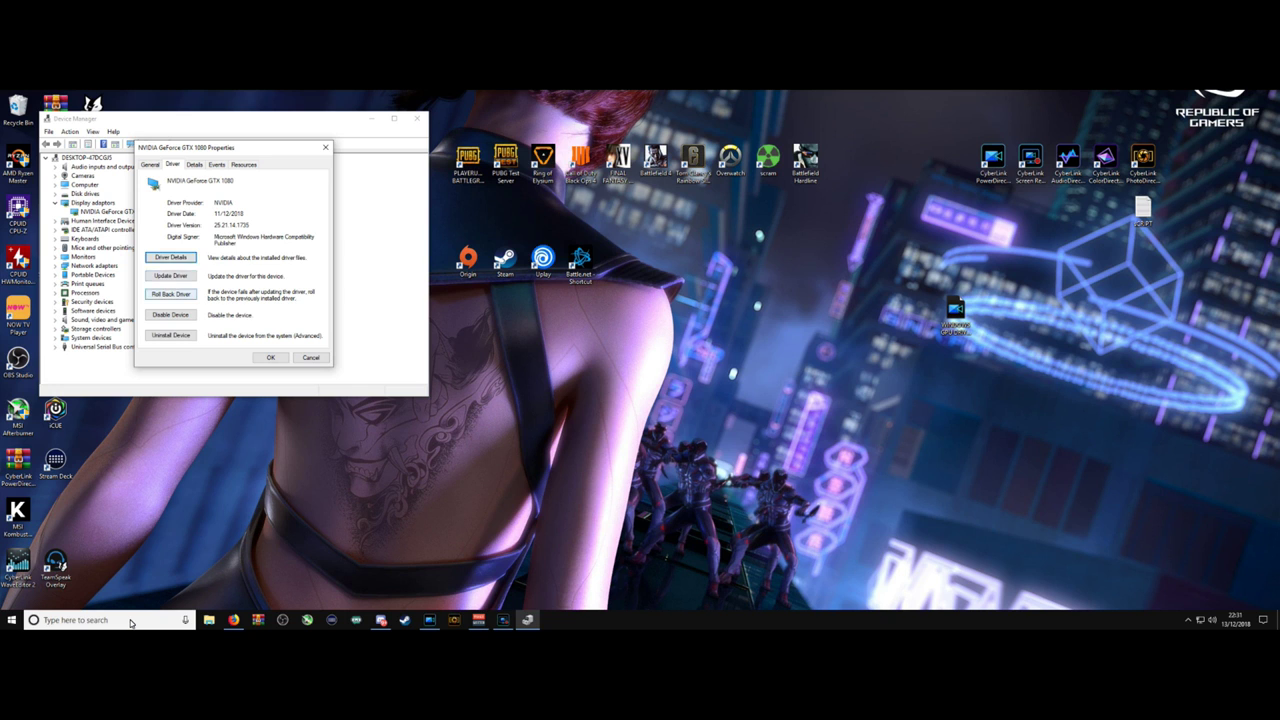
left_click(194, 164)
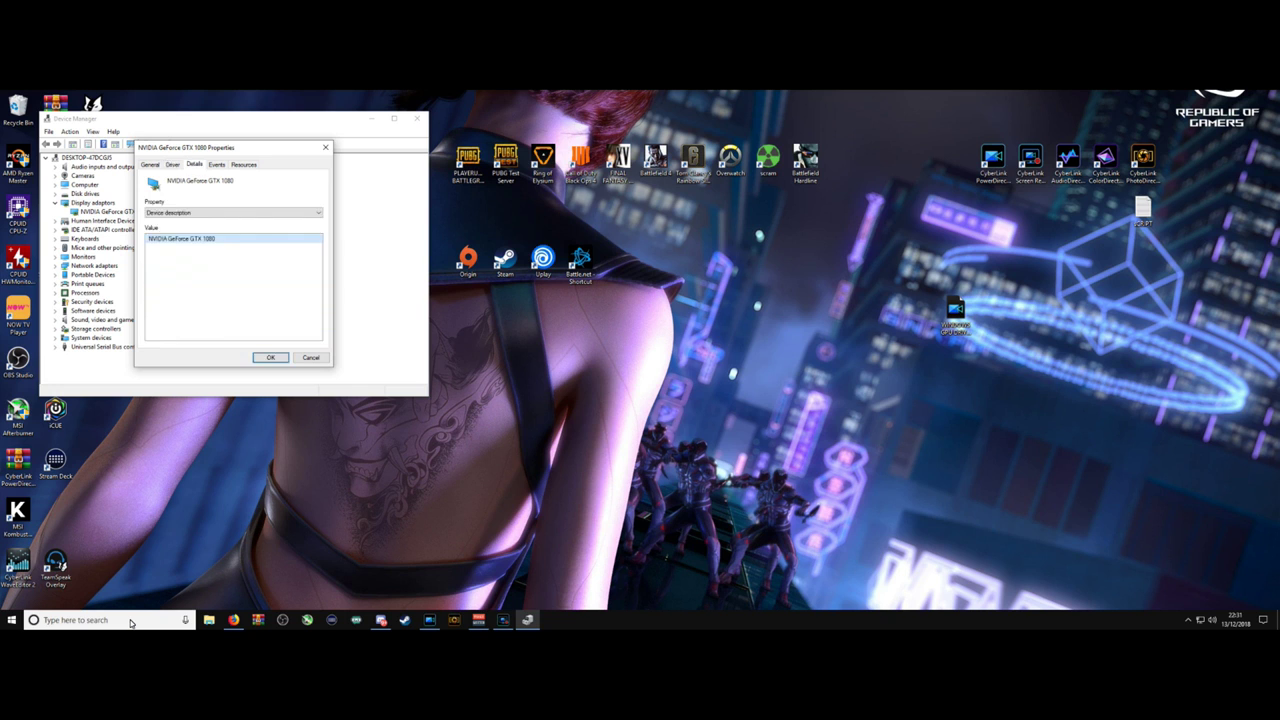
key("ctrl+Tab")
key("ctrl+Tab")
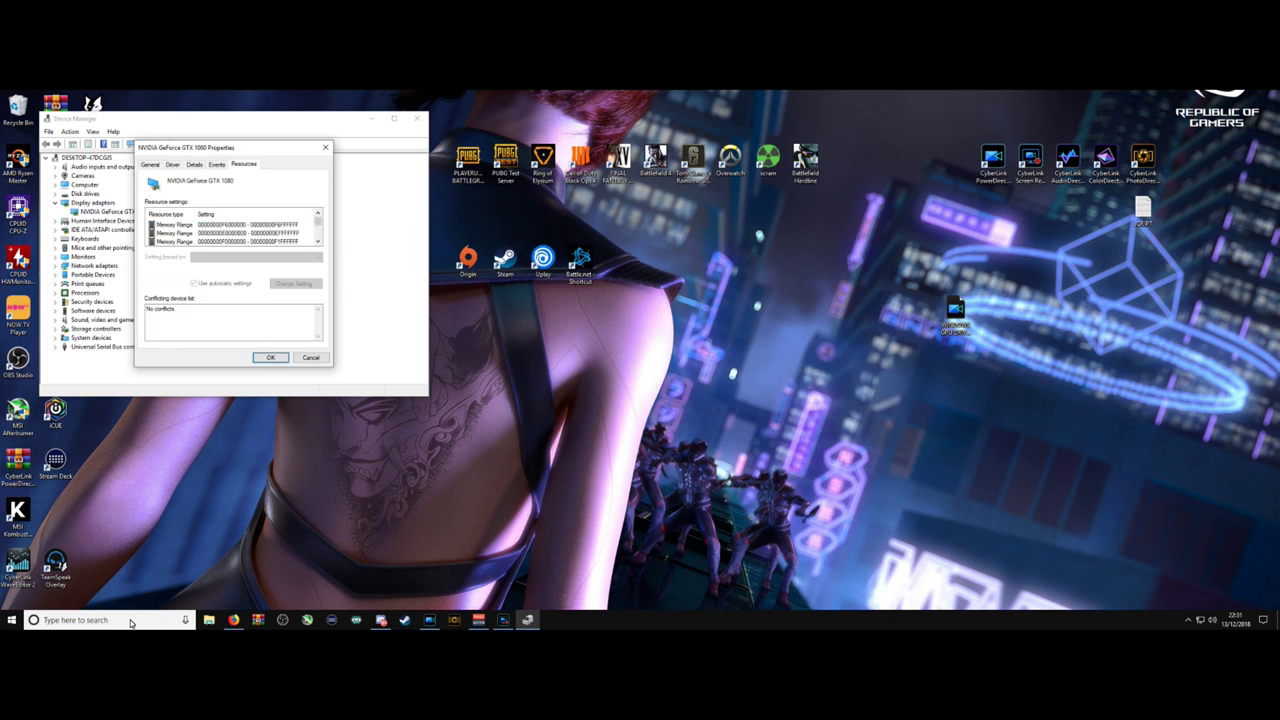
key("ctrl+shift+Tab")
key("ctrl+shift+Tab")
key("ctrl+shift+Tab")
key("ctrl+shift+Tab")
key("ctrl+Tab")
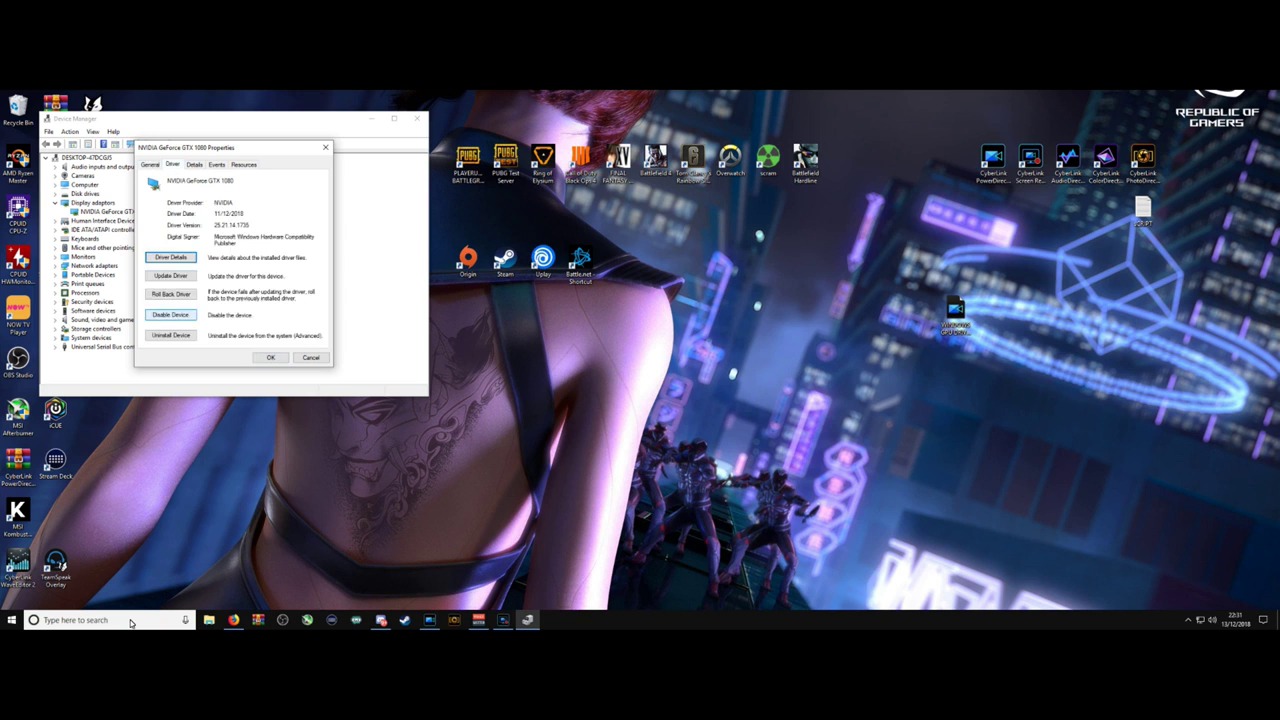
key("ctrl+shift+Tab")
key("Tab")
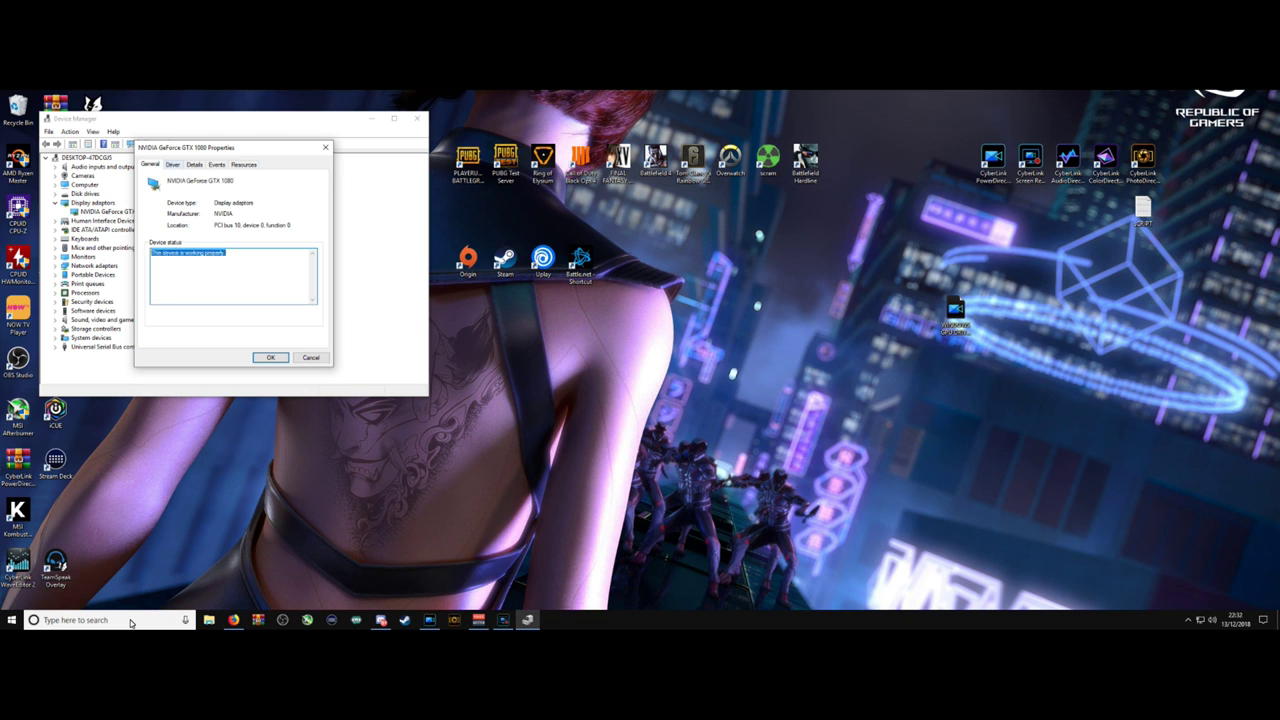
Open NVIDIA Control Panel from the desktop and reposition its window slightly.
right_click(516, 294)
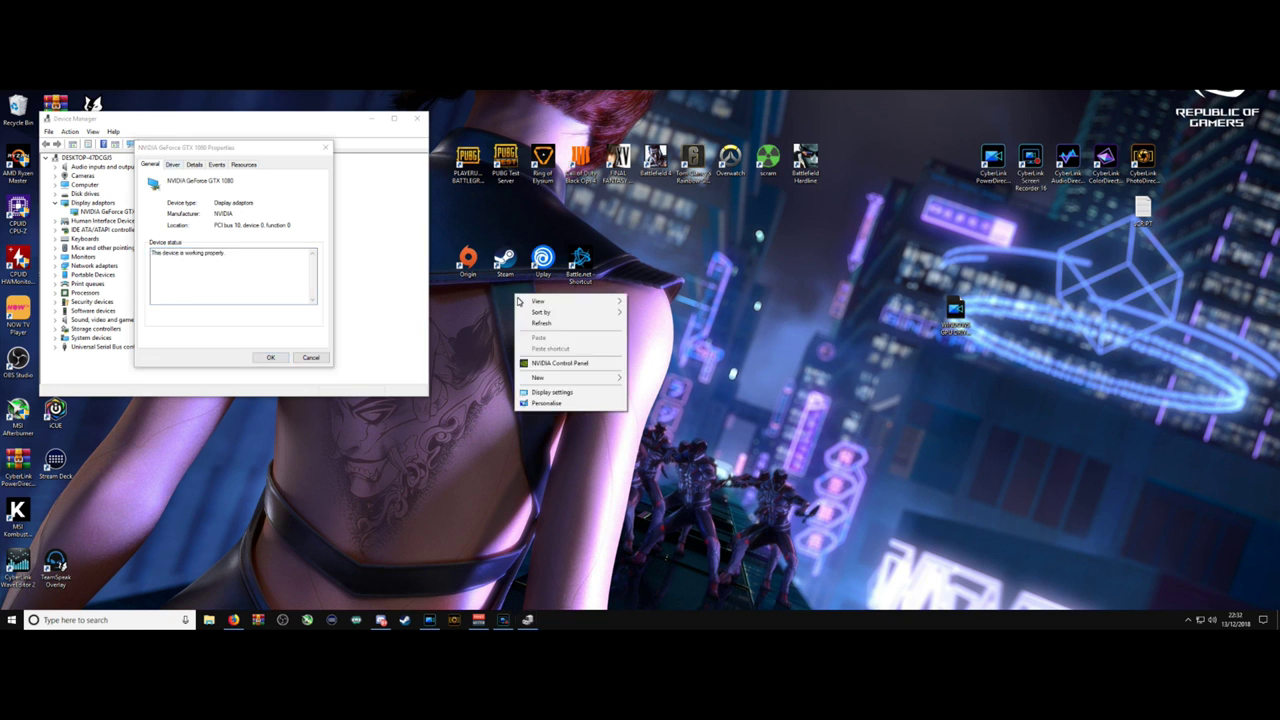
left_click(556, 367)
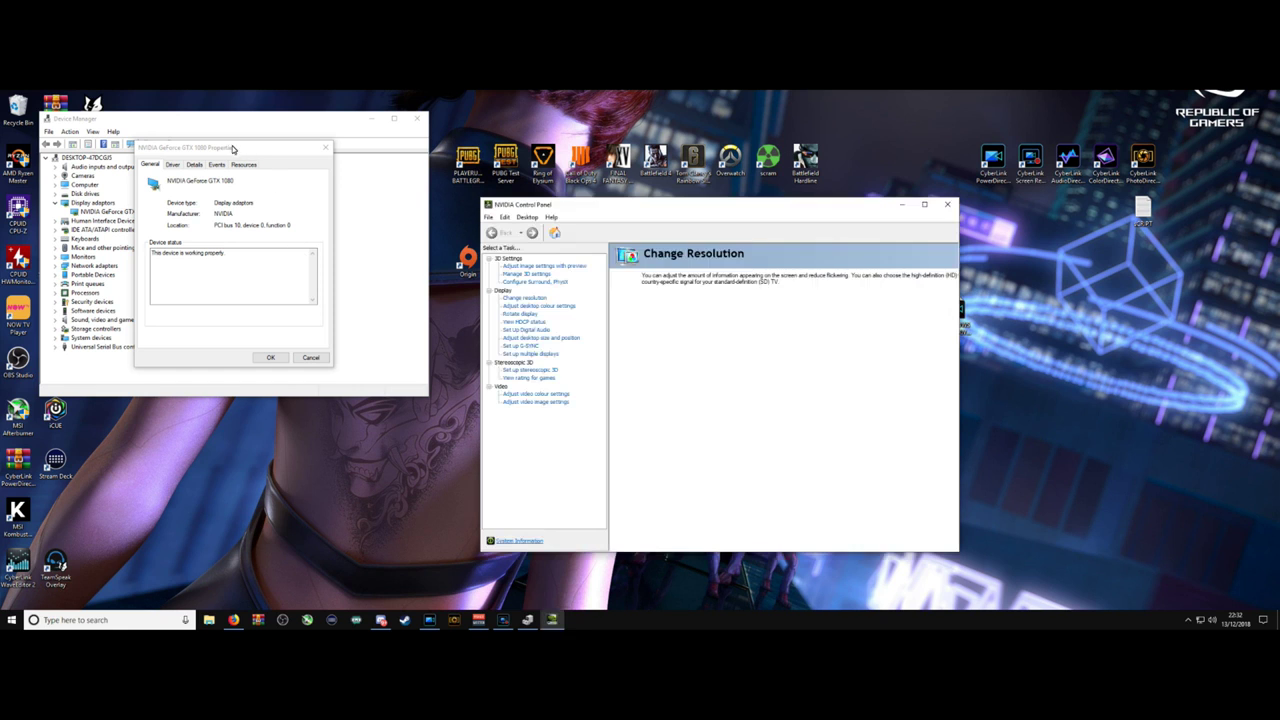
left_click_drag(621, 214, 633, 185)
Close the graphics card's properties without changes and close NVIDIA Control Panel.
left_click(243, 257)
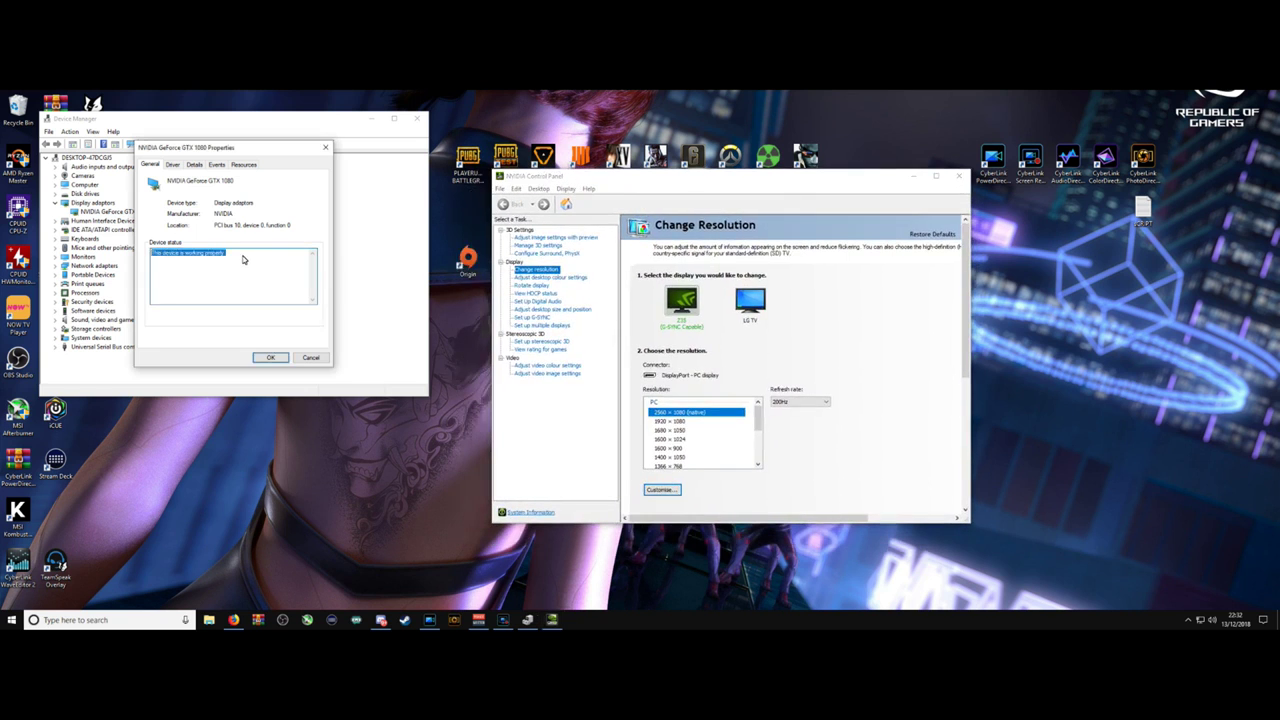
key("Escape")
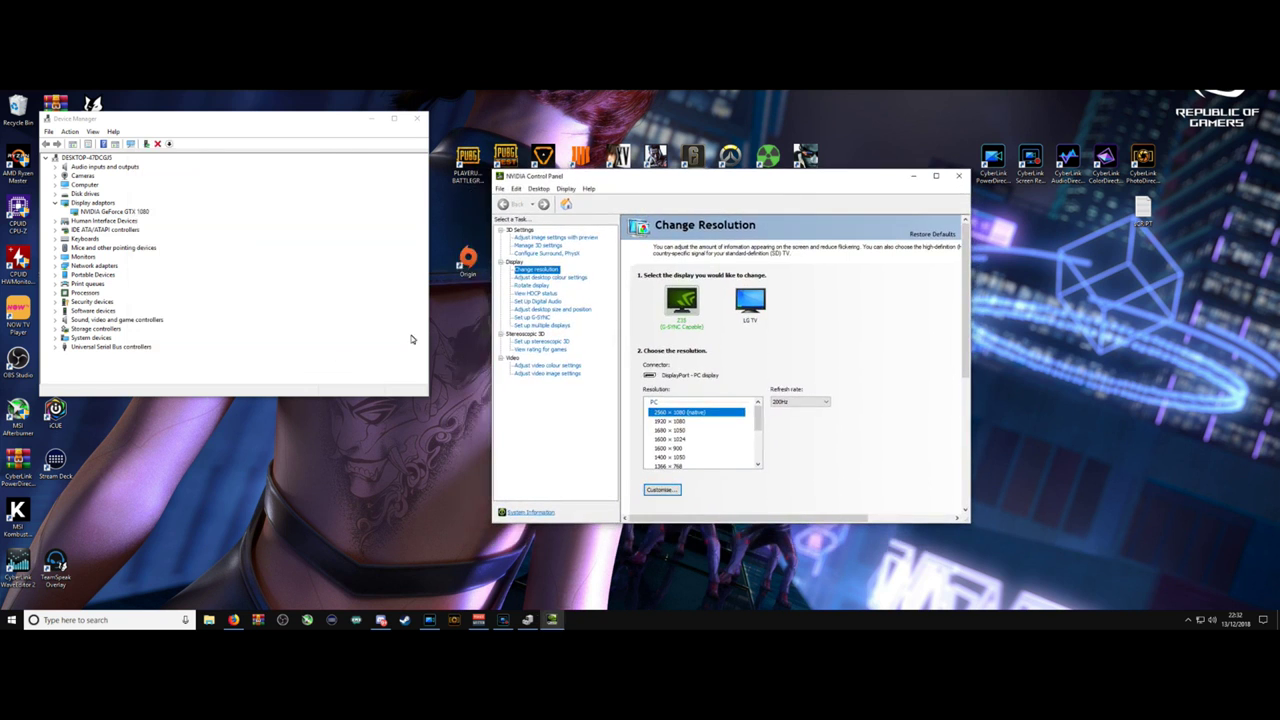
left_click(962, 176)
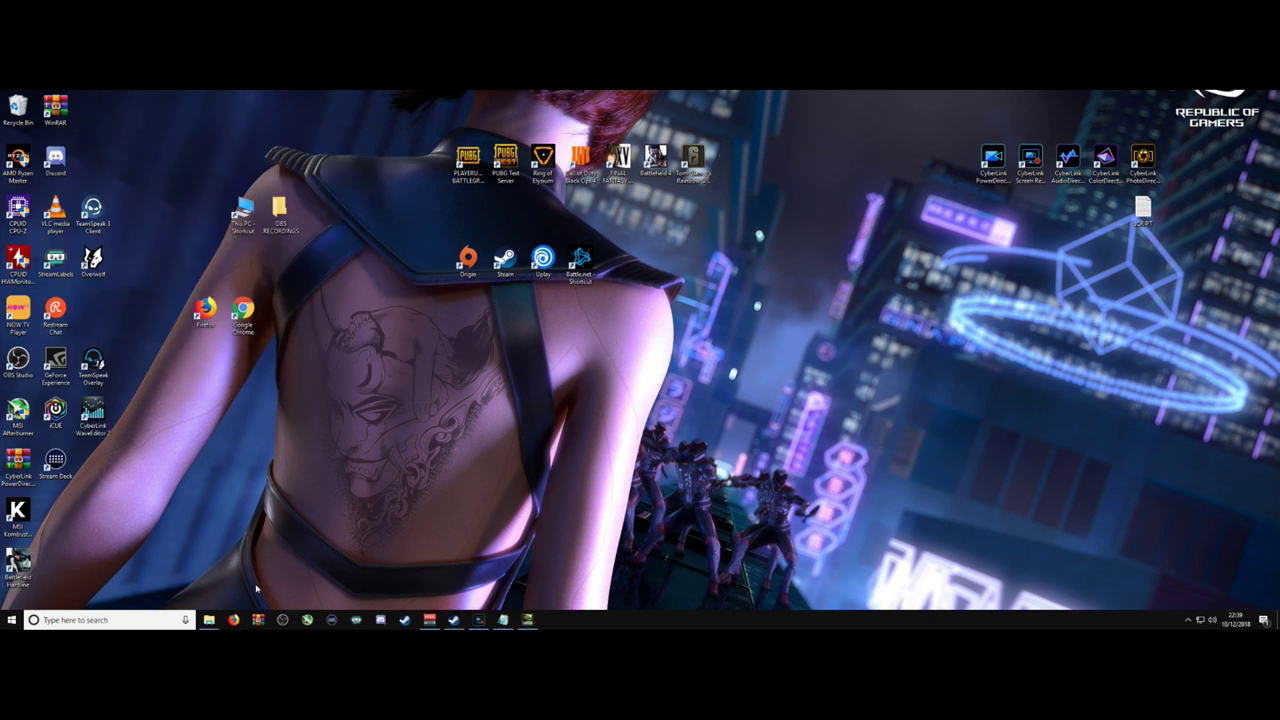
Switch to Firefox, open the bookmarked Wagnardsoft site and go to the Display Driver Uninstaller 18.0.0.4 release page.
left_click(233, 620)
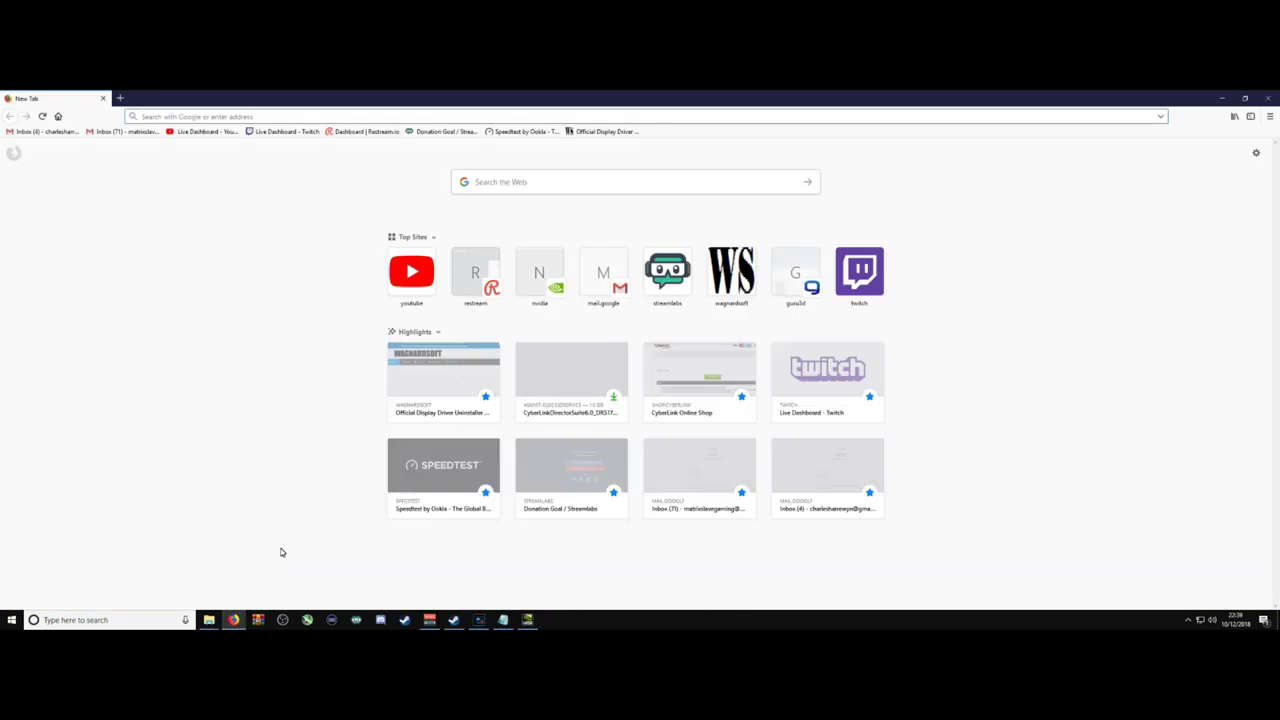
left_click(600, 133)
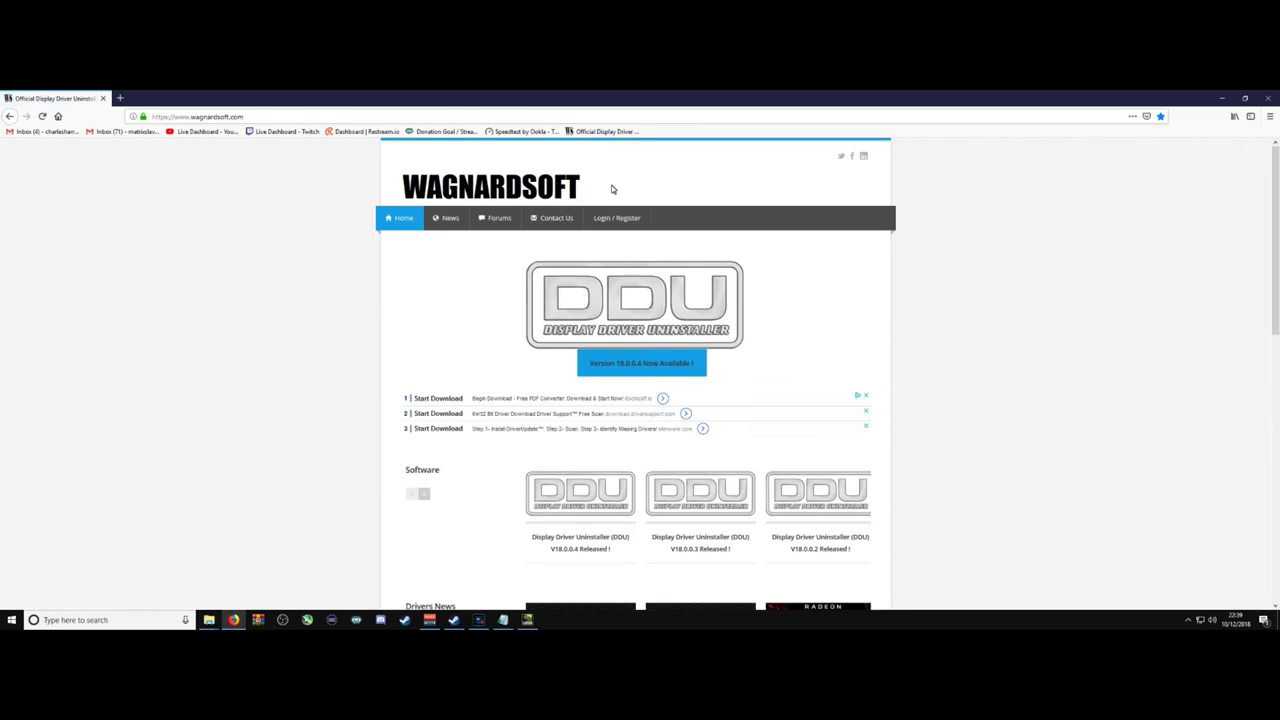
left_click(603, 371)
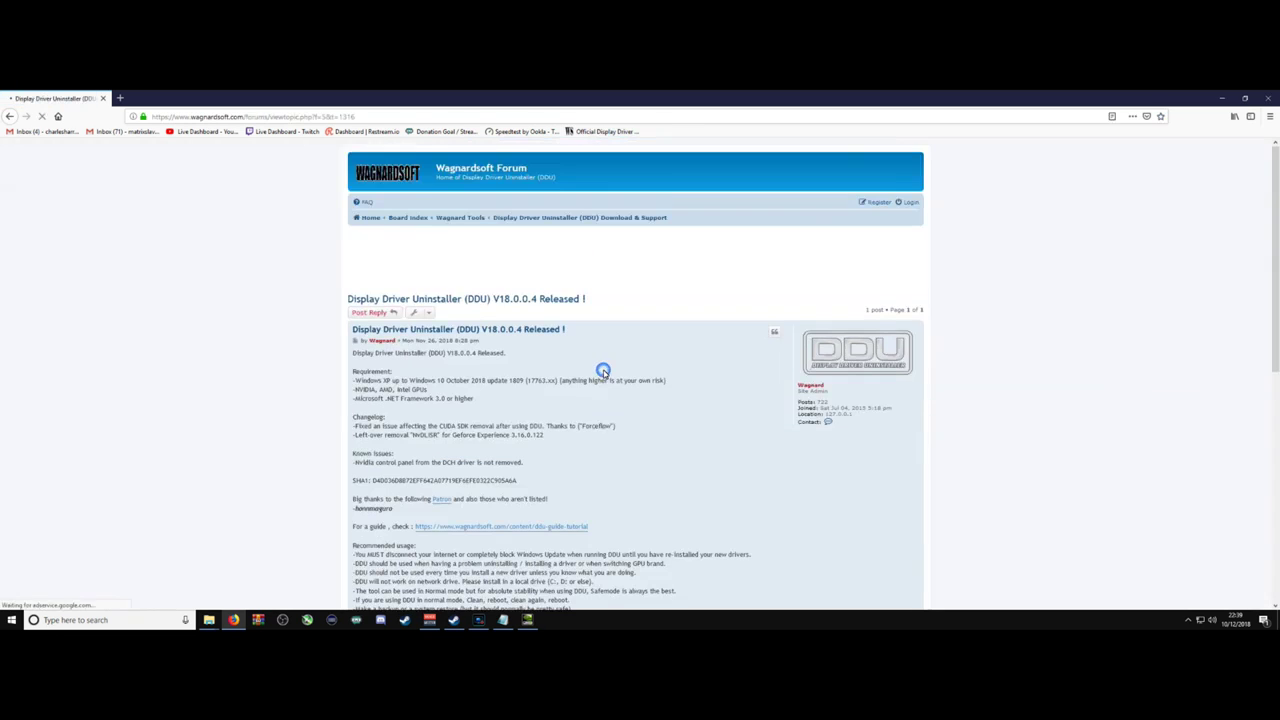
Download DDU v18.0.0.4.exe through the official download link and save the file.
scroll(603, 375, "down", 4)
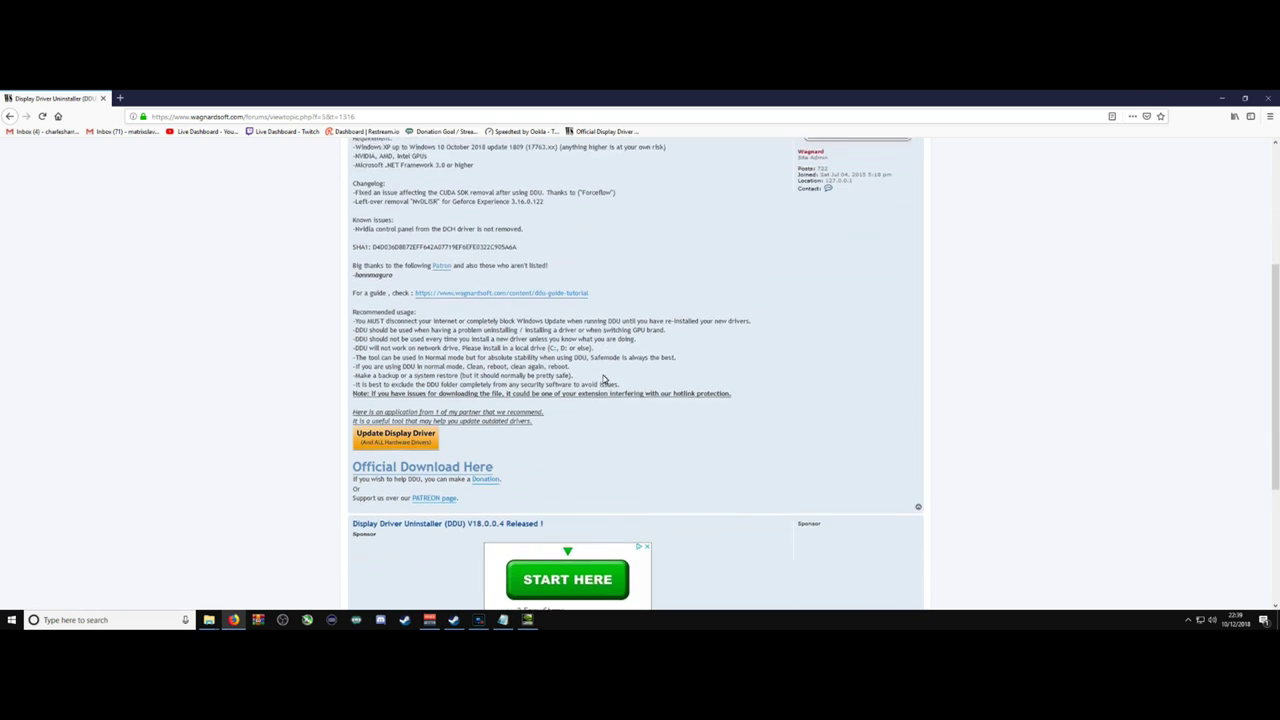
left_click(481, 447)
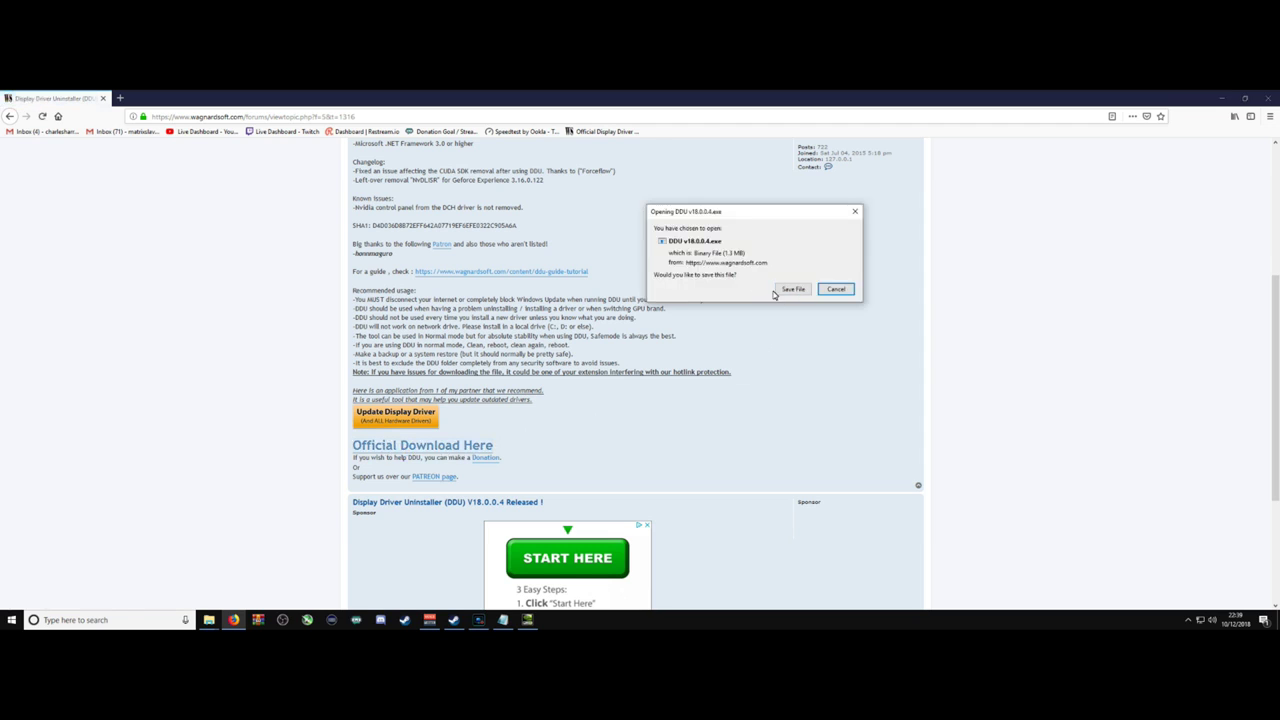
left_click(796, 290)
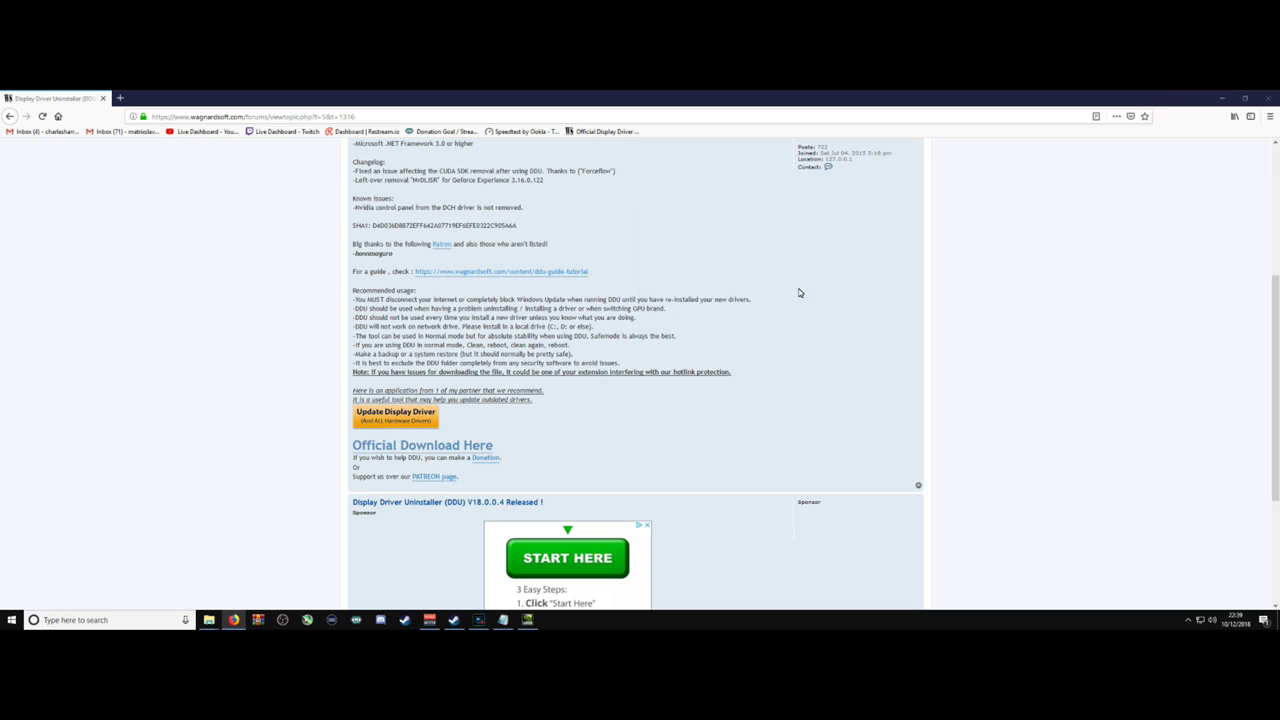
left_click(1219, 121)
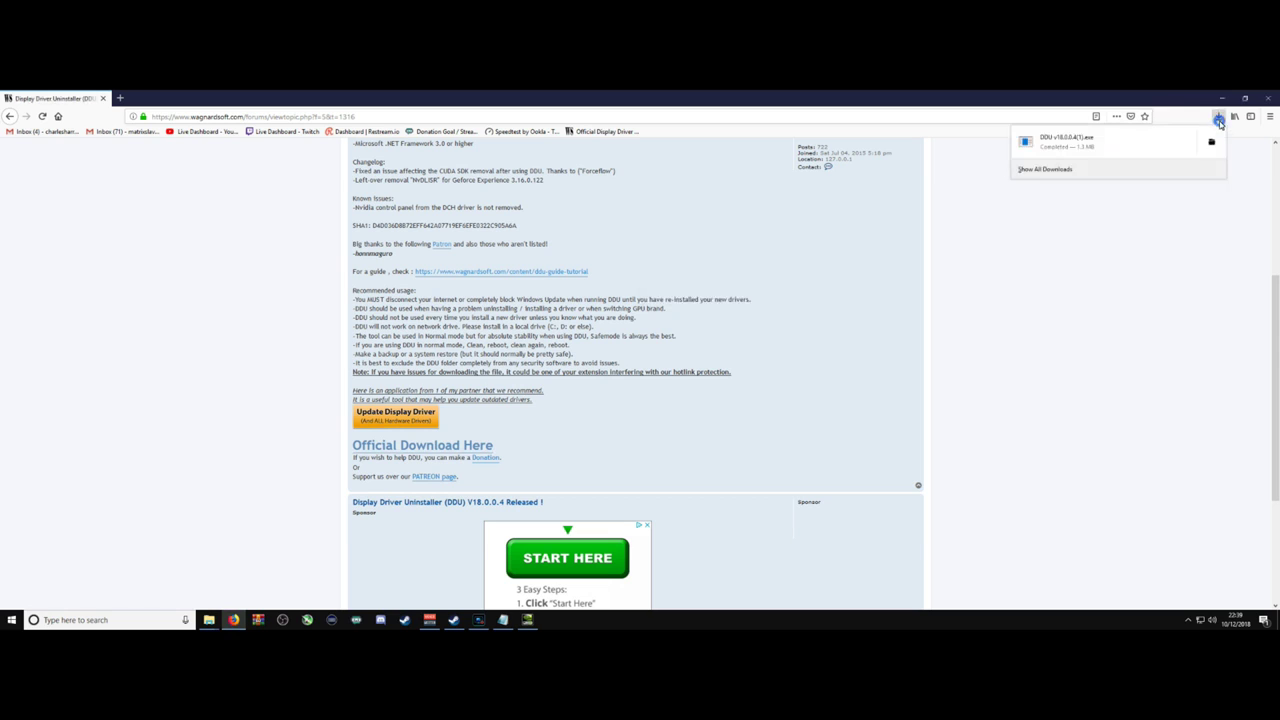
left_click(1115, 150)
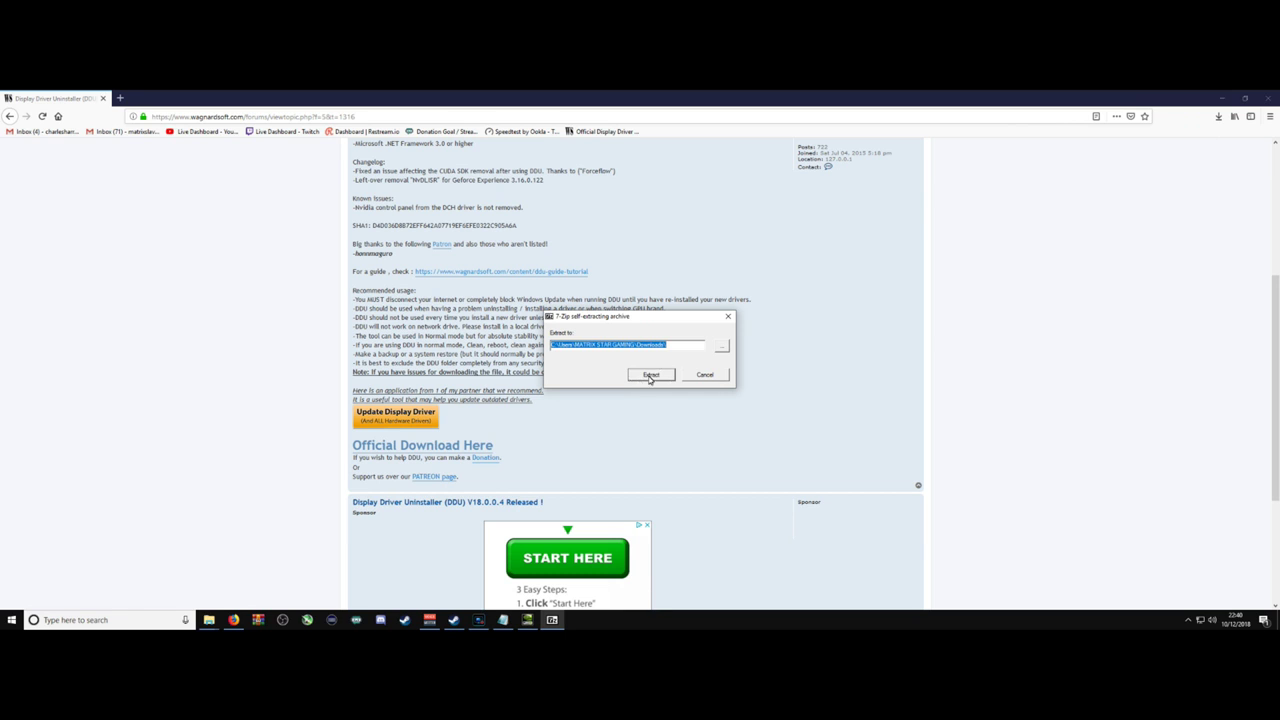
mouse_move(631, 321)
left_mouse_down()
mouse_move(640, 310)
mouse_move(641, 342)
mouse_move(609, 310)
mouse_move(643, 323)
mouse_move(616, 330)
left_mouse_up()
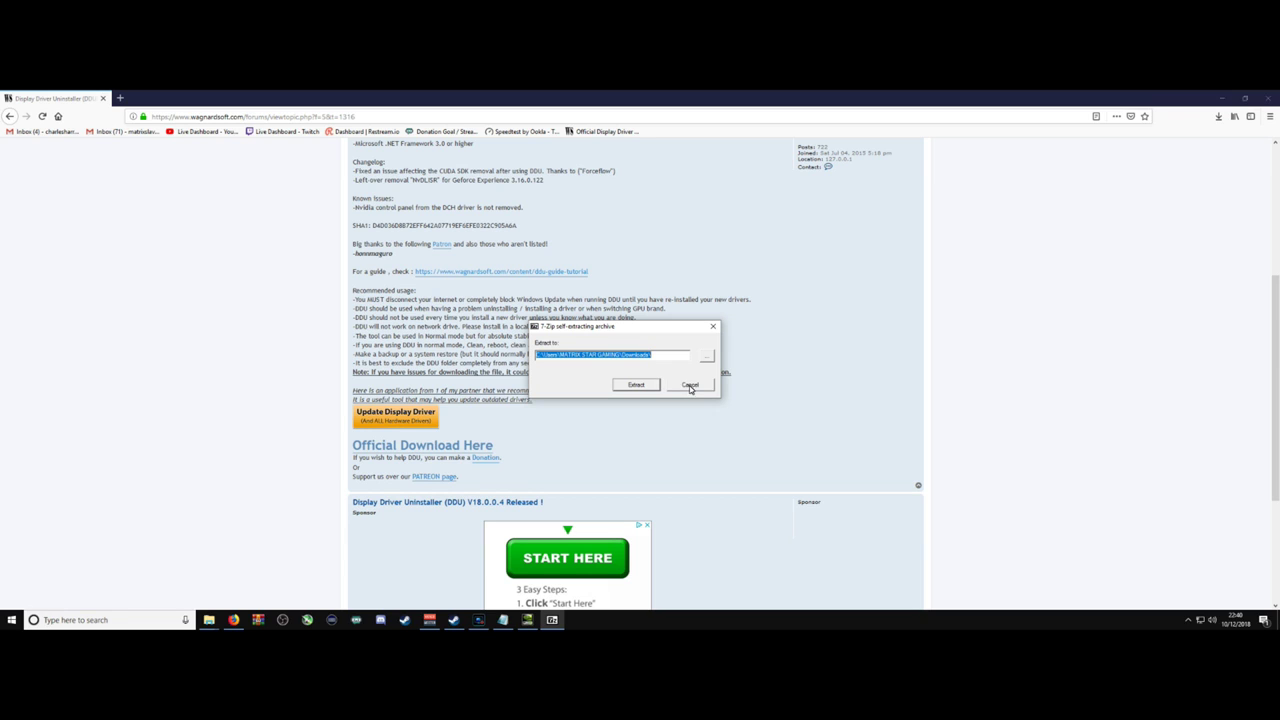
left_click(690, 386)
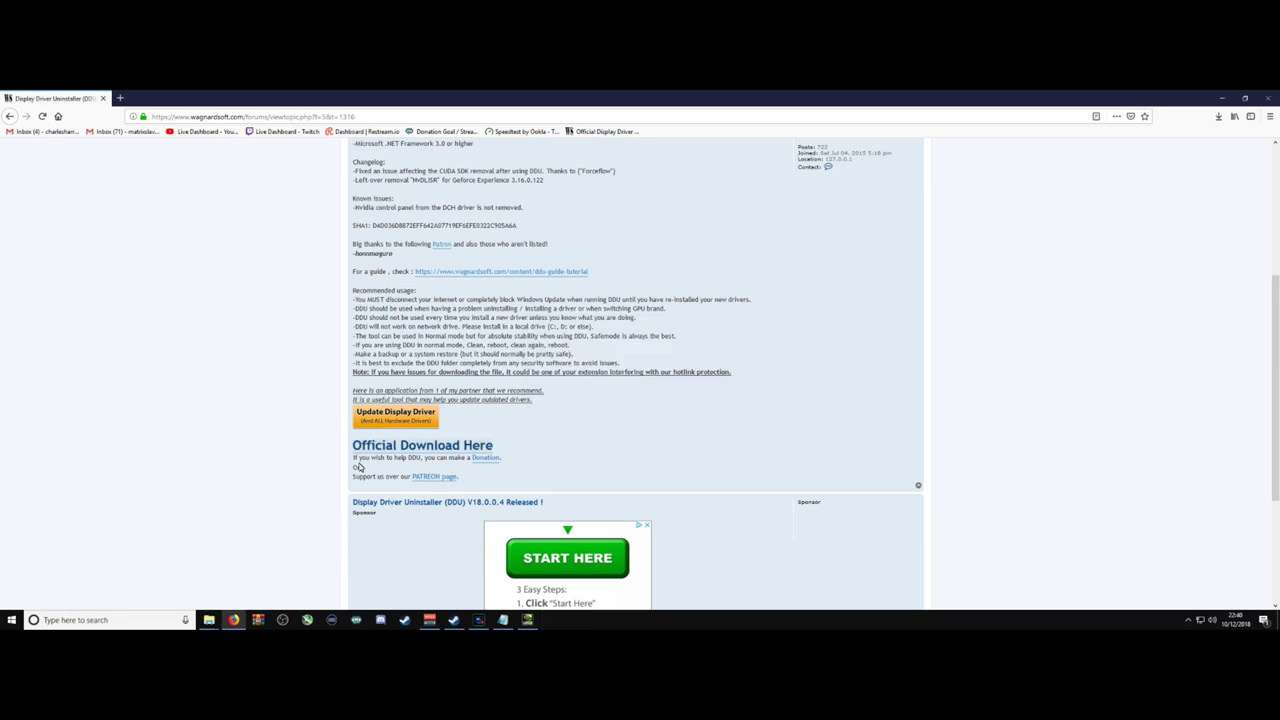
Switch to File Explorer, launch Display Driver Uninstaller from the DDU v18.0.0.4 folder and dismiss its Safe Mode notice.
mouse_move(210, 618)
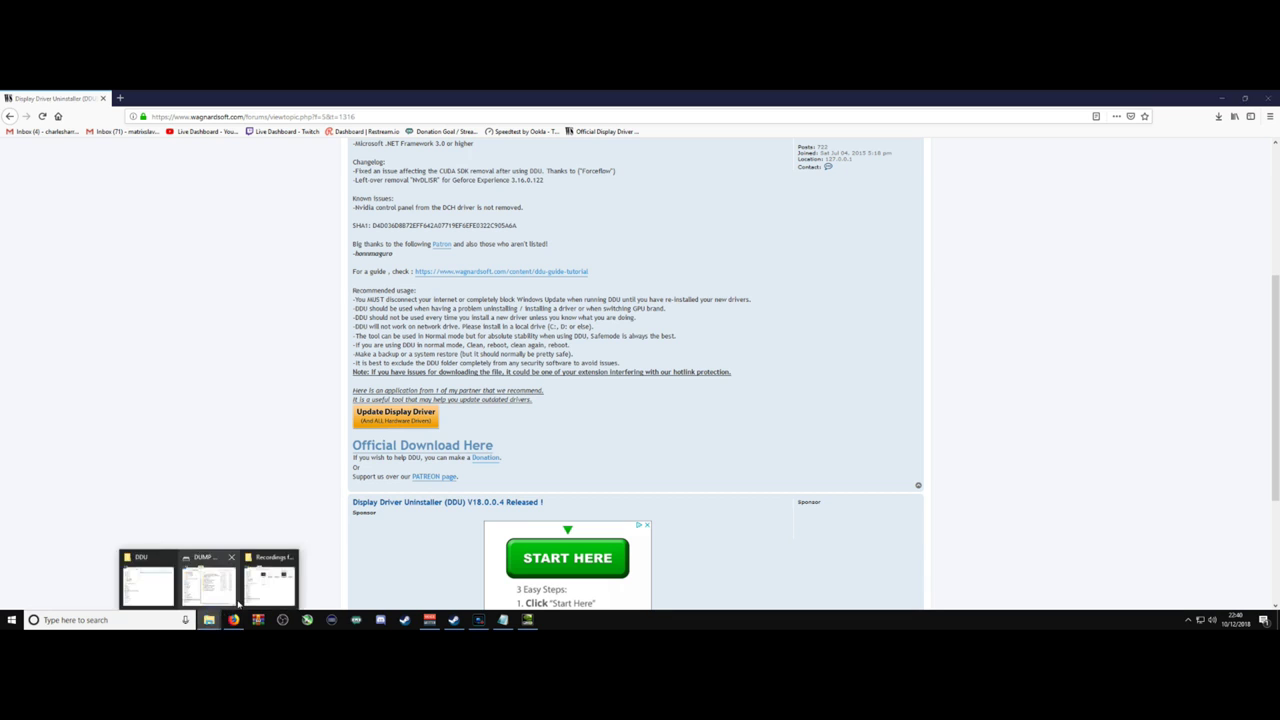
left_click(152, 586)
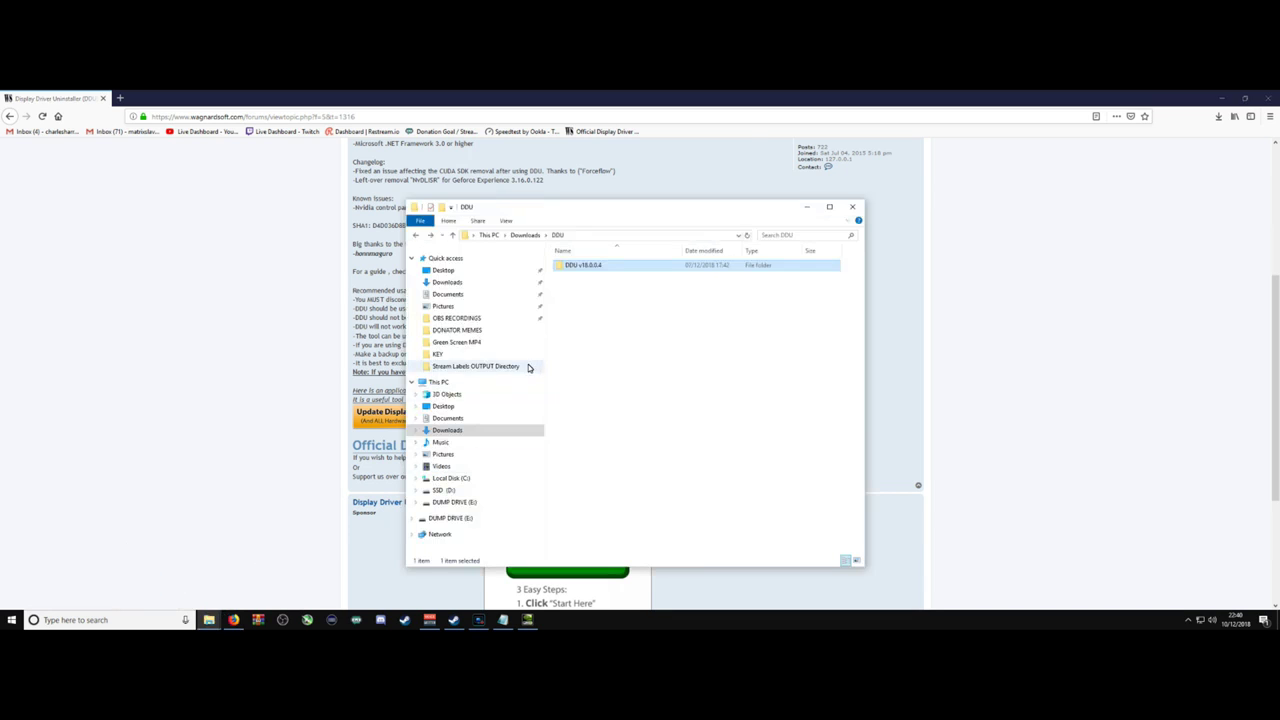
double_click(585, 267)
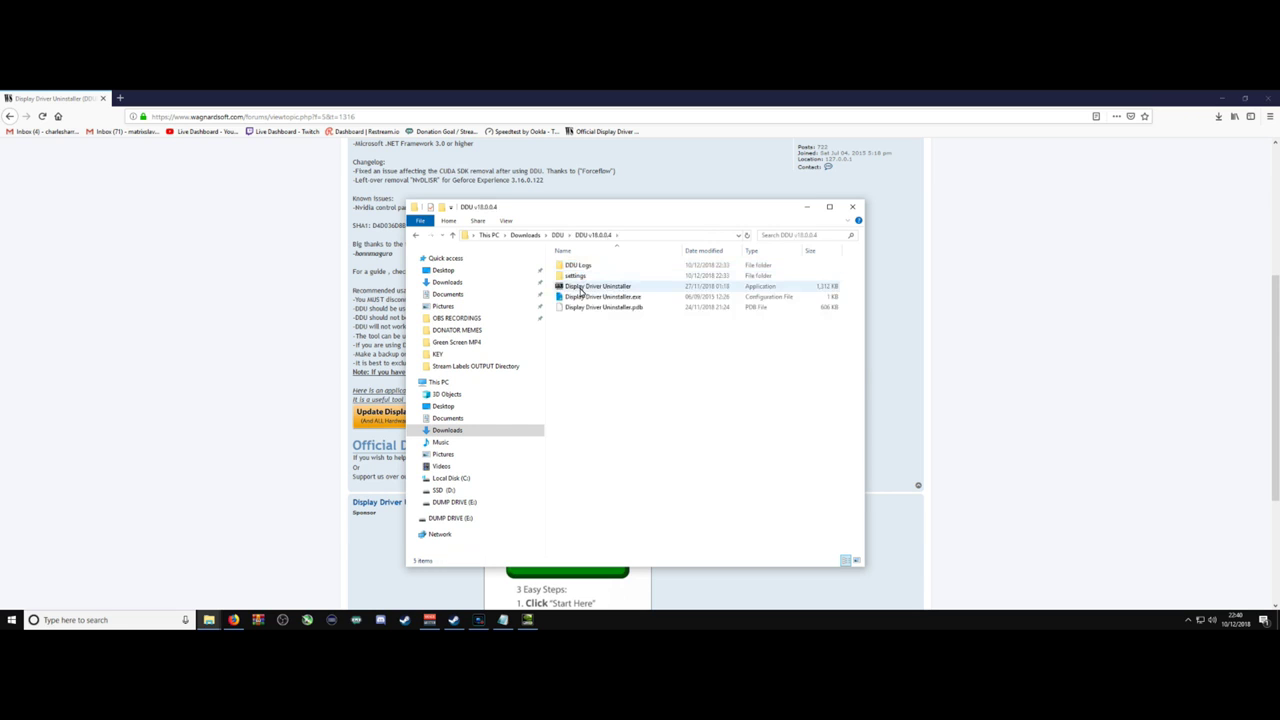
double_click(580, 288)
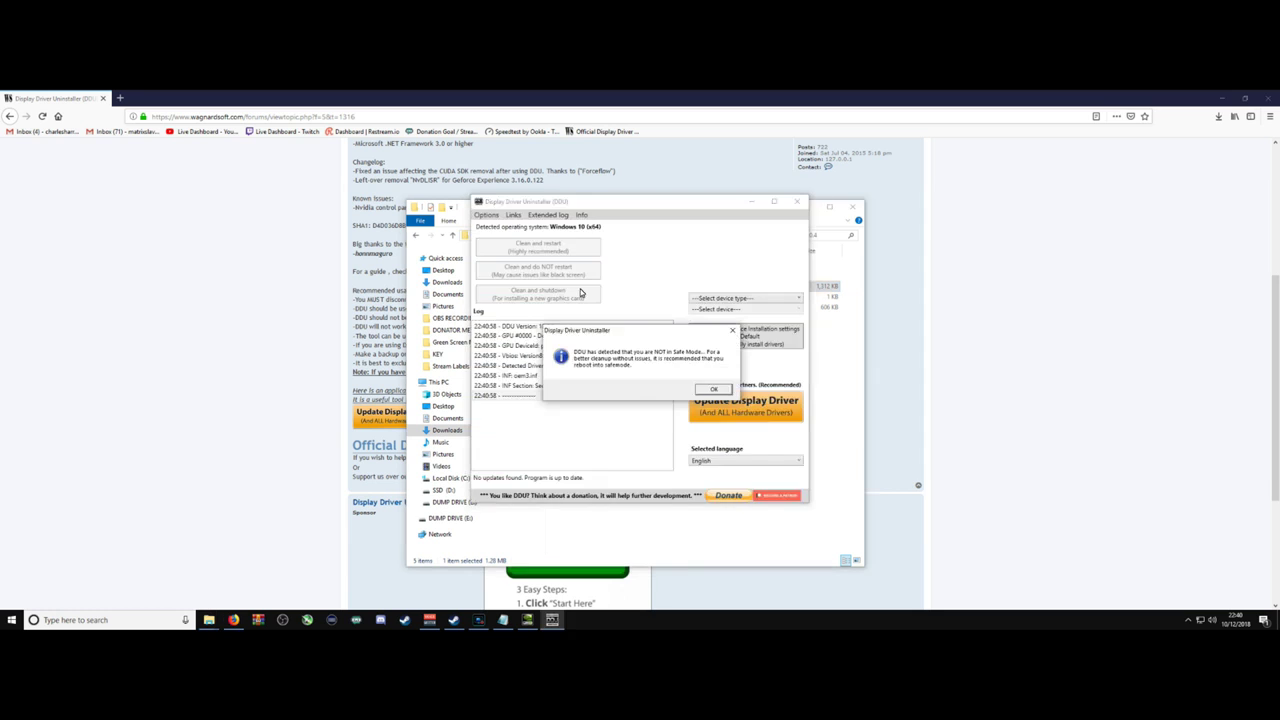
left_click_drag(666, 336, 733, 312)
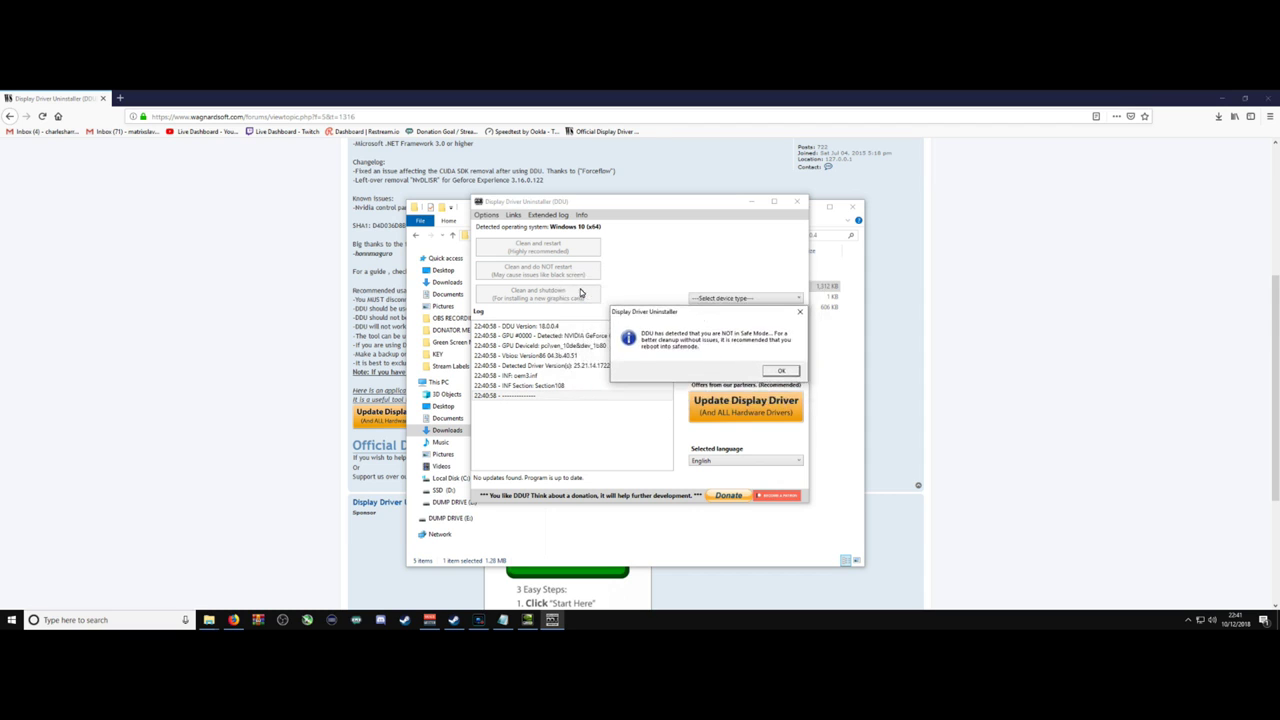
left_click(781, 371)
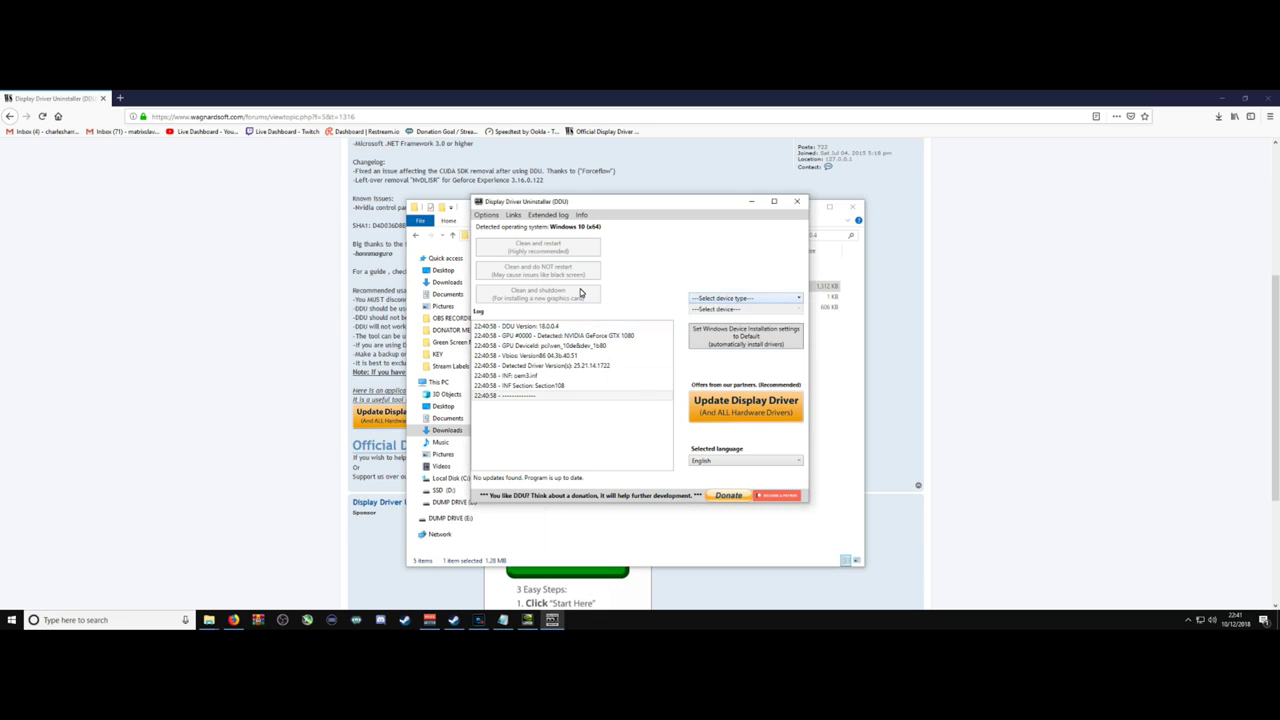
Set the device type to GPU and the device to NVIDIA in Display Driver Uninstaller.
left_click_drag(657, 203, 671, 223)
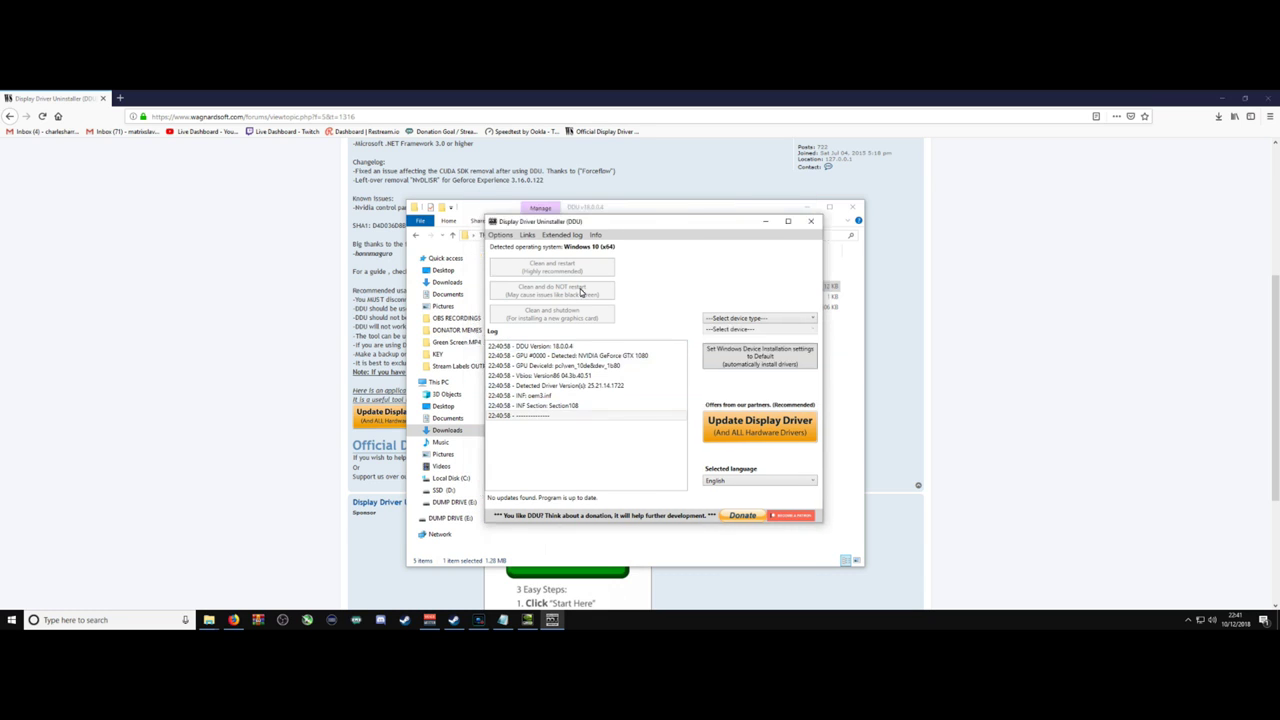
left_click(760, 318)
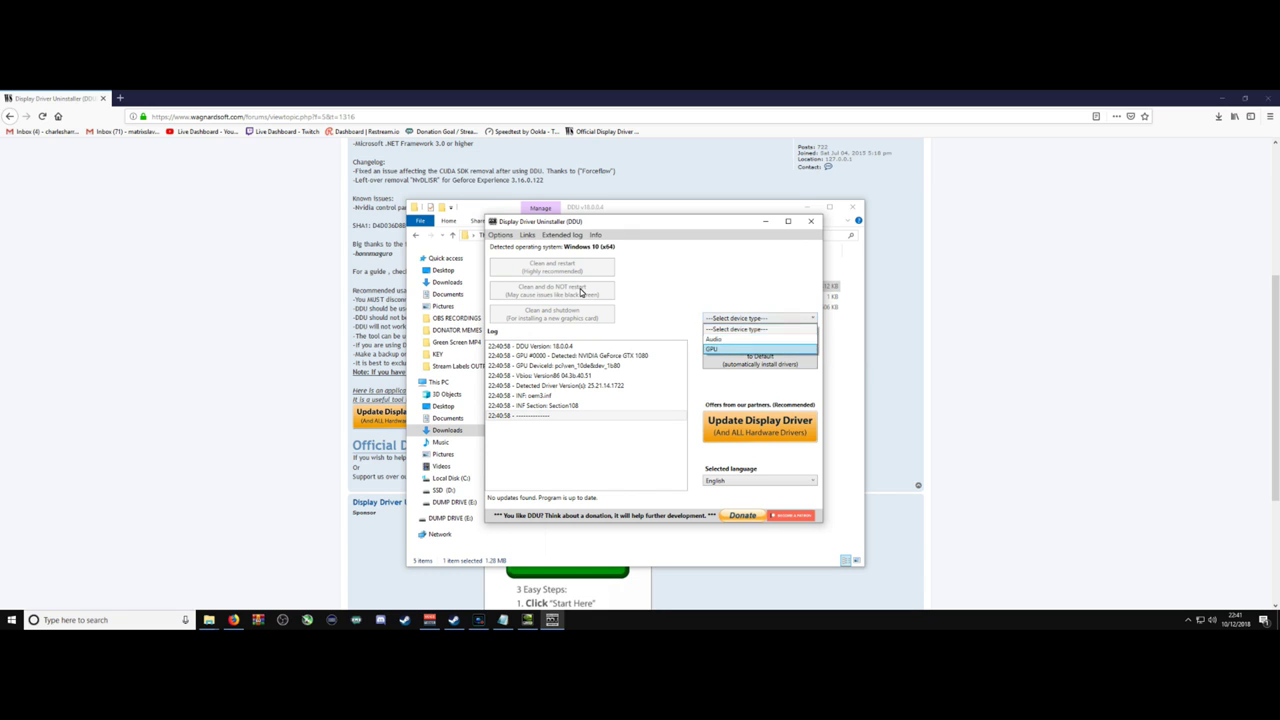
left_click(755, 349)
left_click(760, 328)
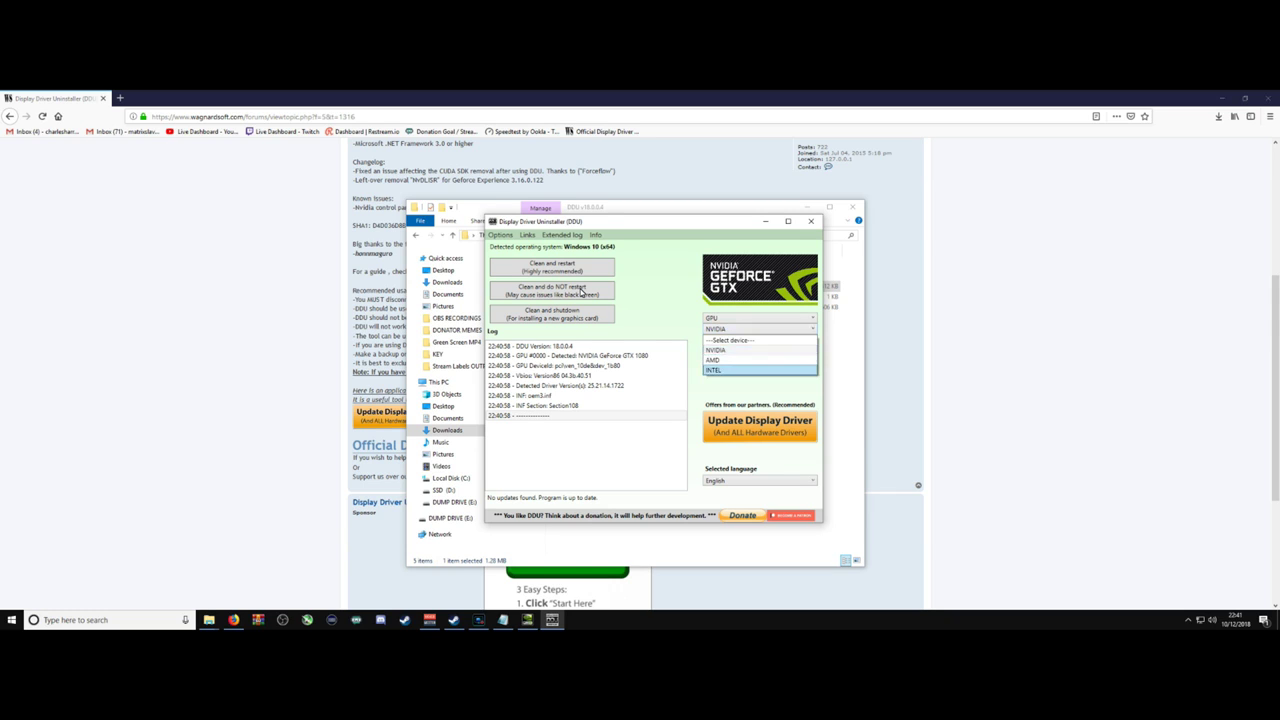
left_click(715, 349)
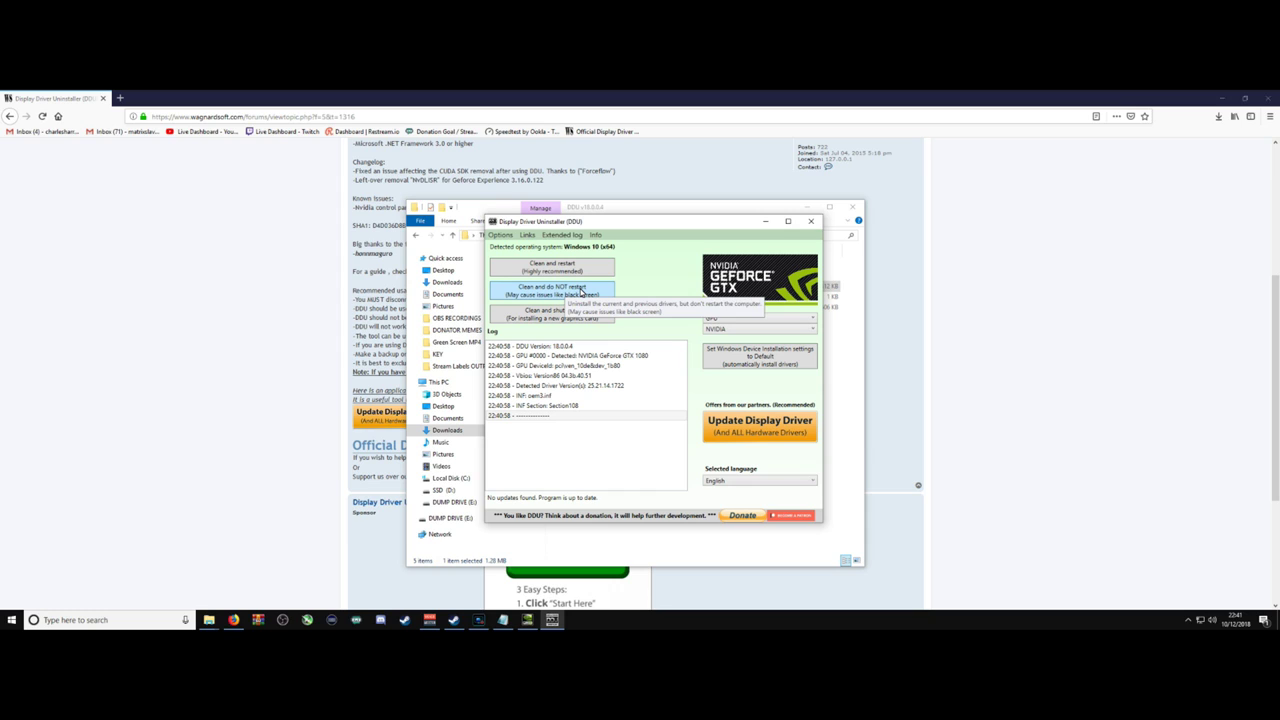
left_click(581, 291)
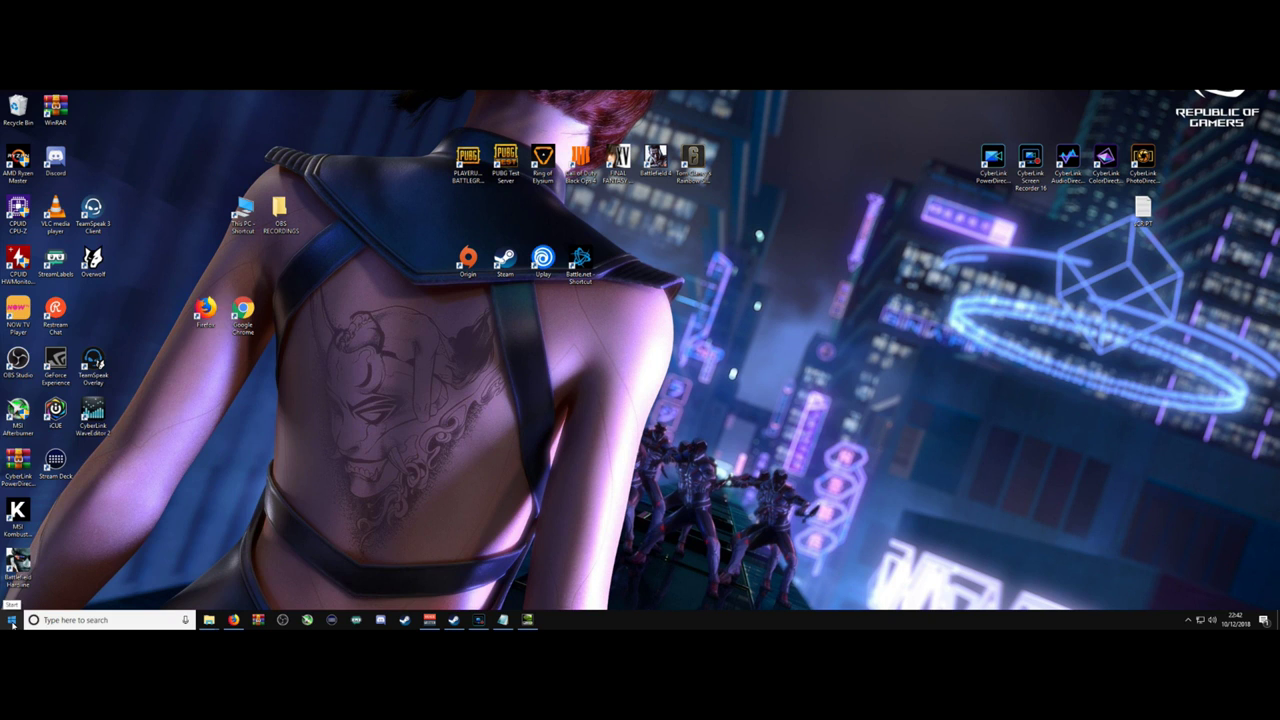
Look at the computer's Restart power option and dismiss the choices without picking one.
left_click(11, 620)
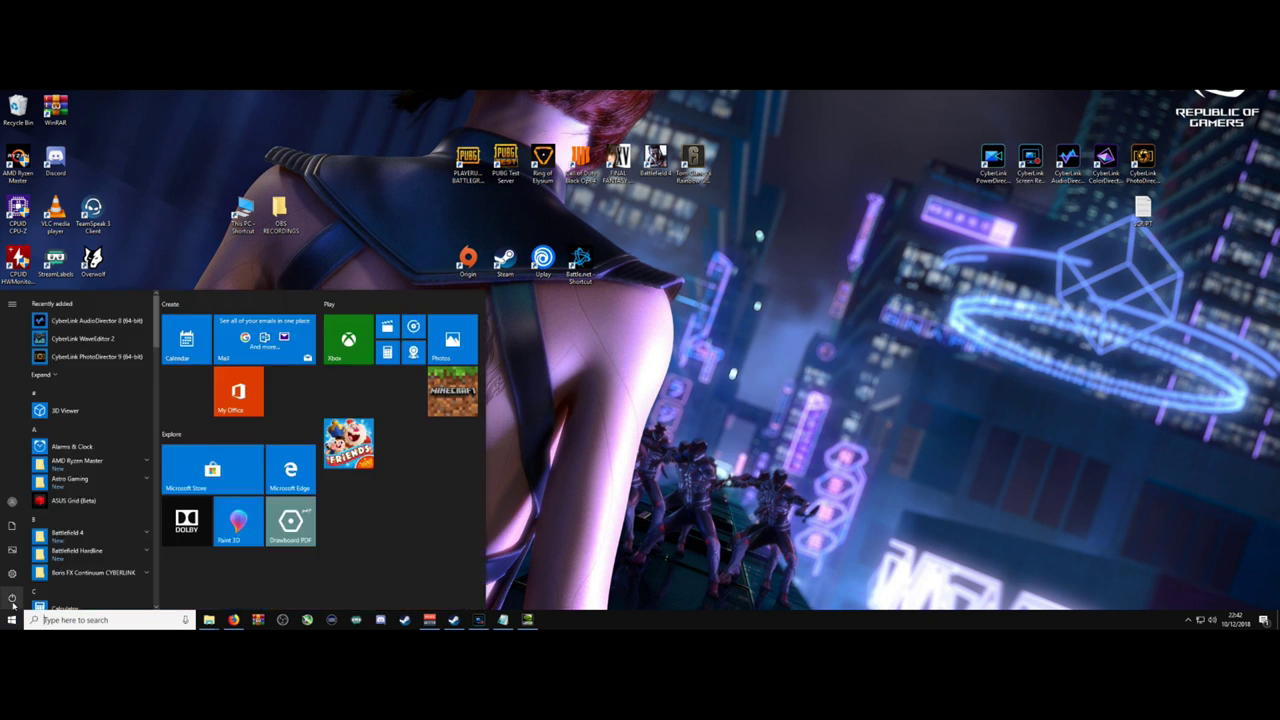
left_click(12, 598)
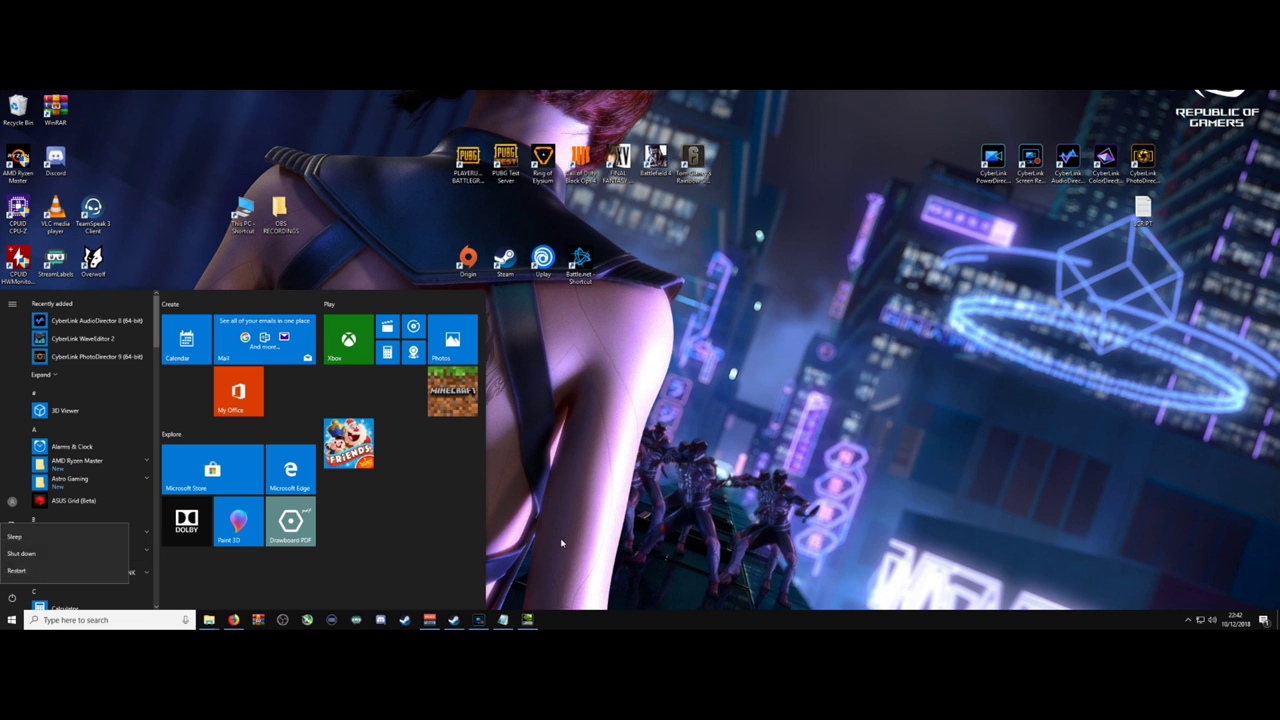
key("Escape")
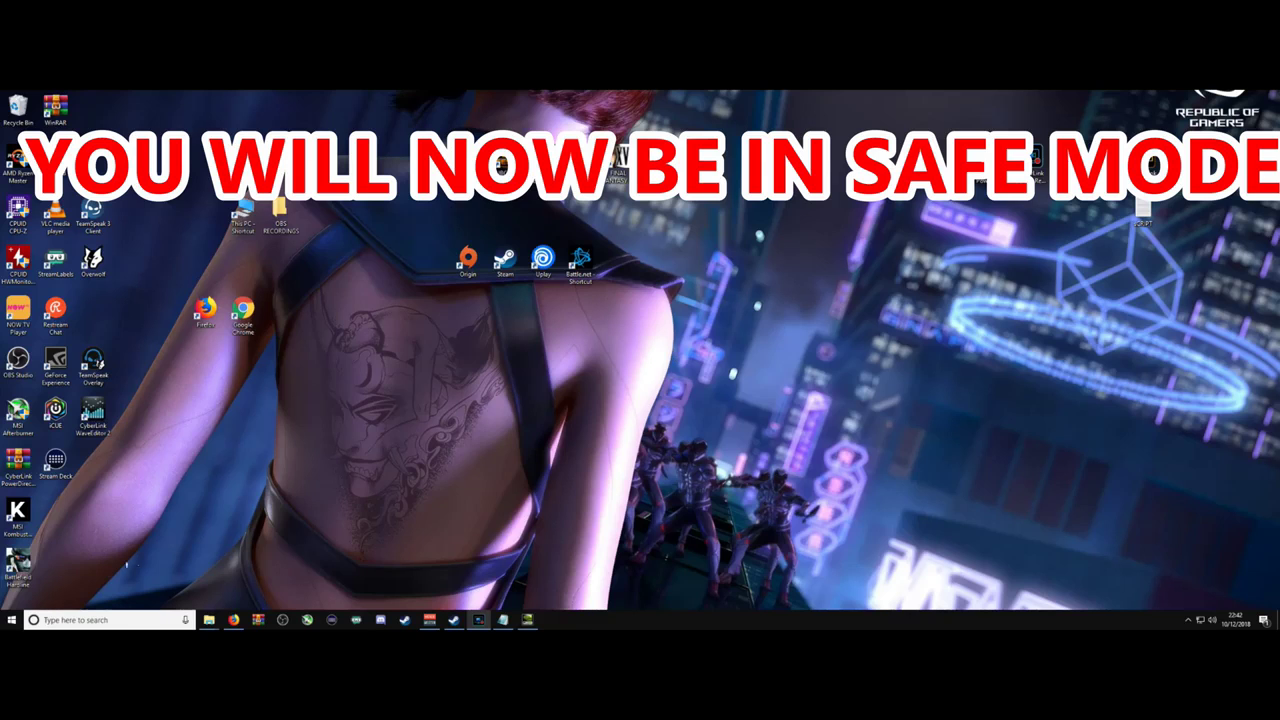
Find Add or remove programs with a Windows search for "add", open it and filter the app list for "nvidia".
left_click(78, 620)
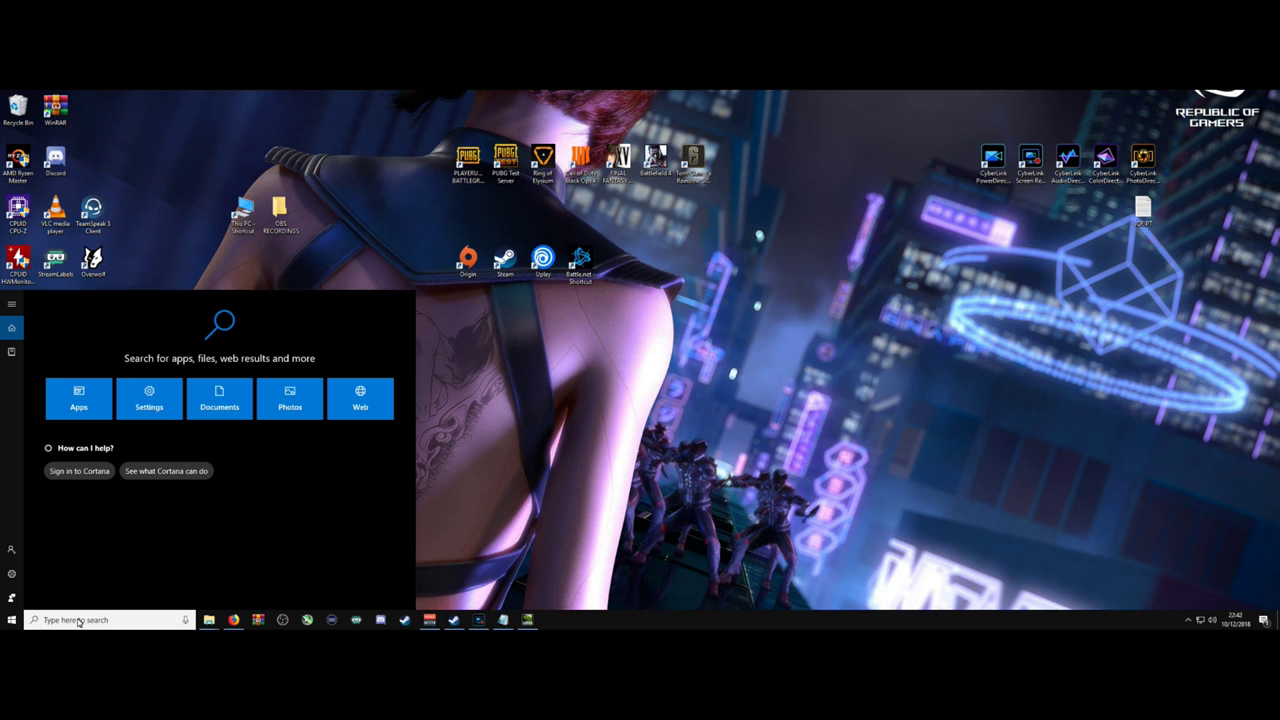
type("add")
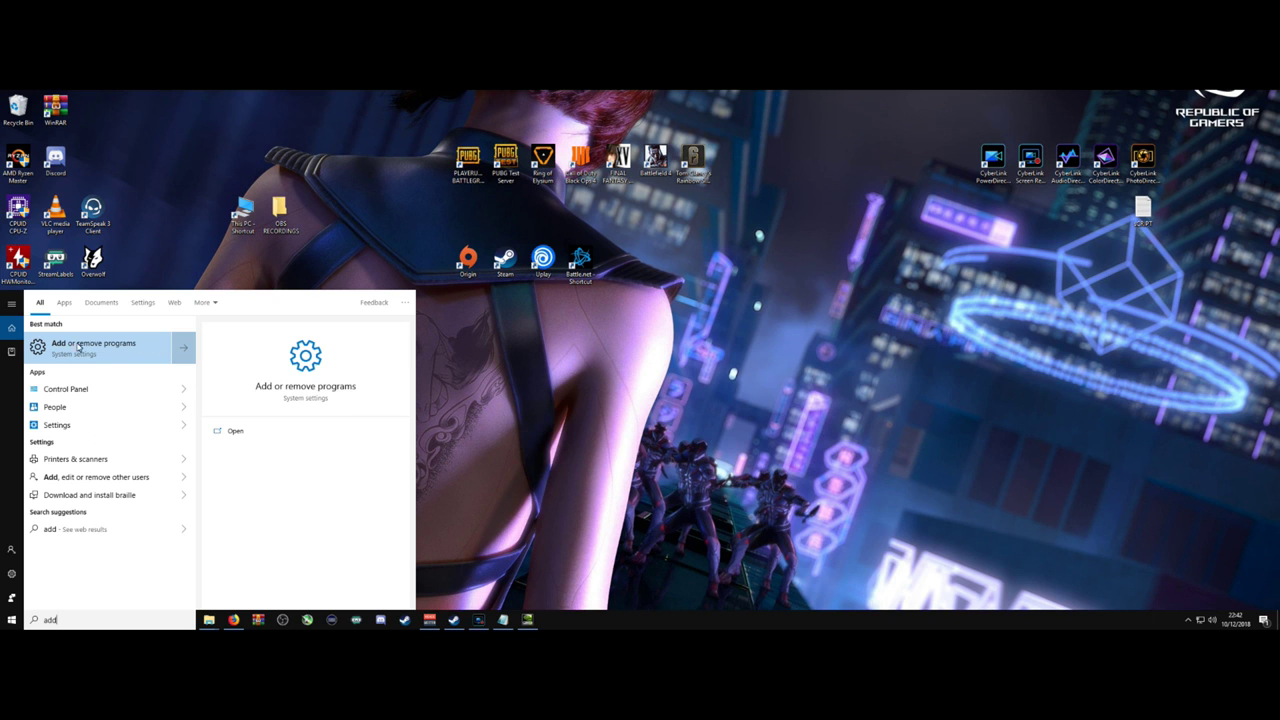
left_click(114, 345)
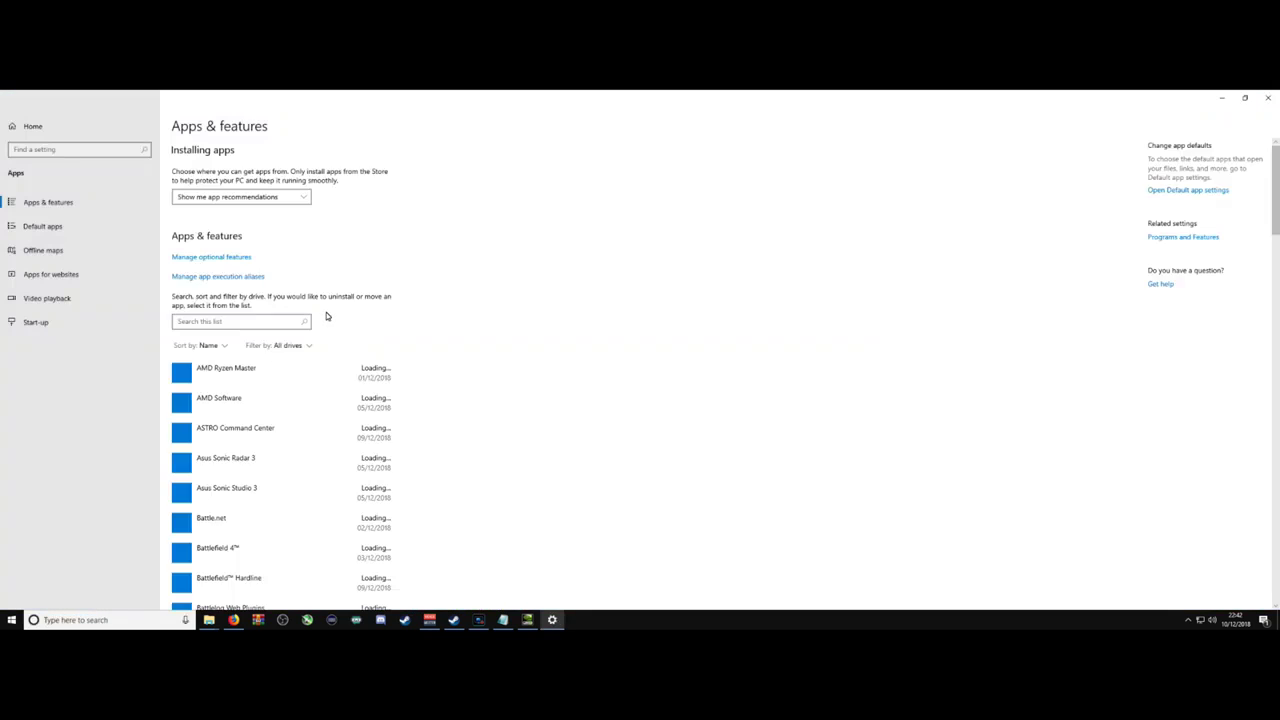
left_click(249, 324)
type("nvidia")
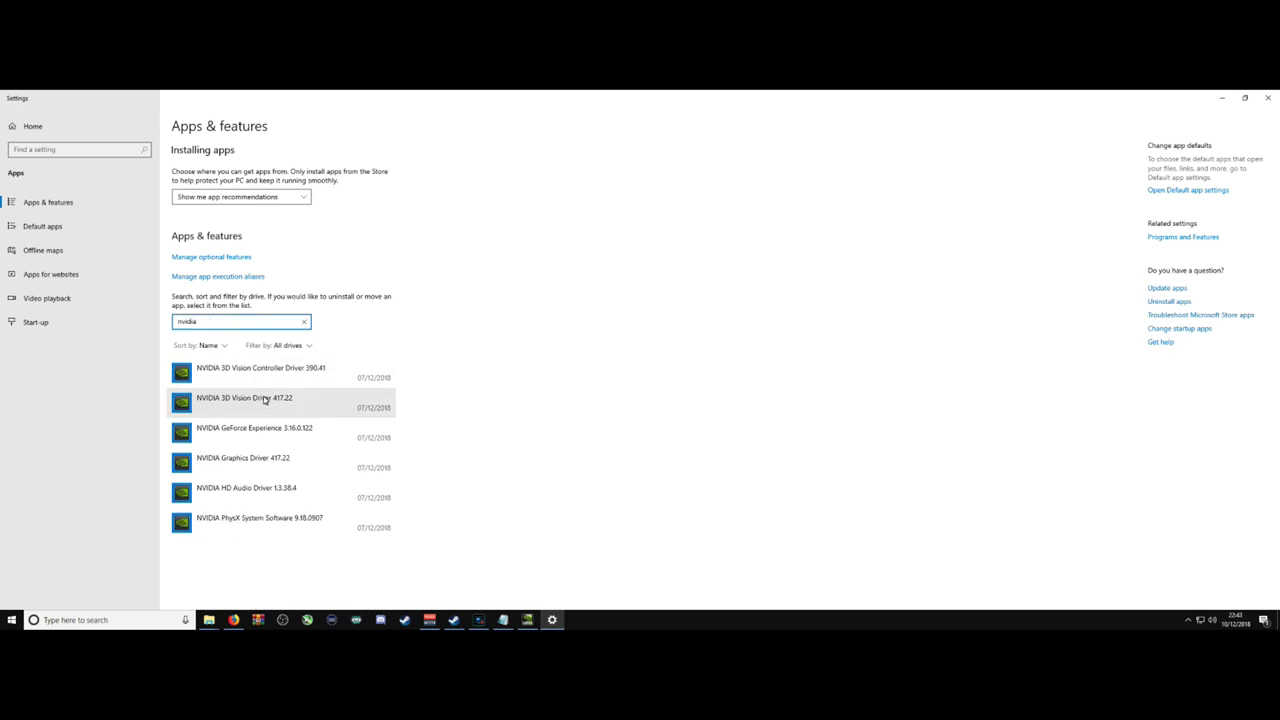
Examine the installed NVIDIA entries one by one, including the Graphics Driver, GeForce Experience, 3D Vision drivers and PhysX System Software.
left_click(256, 459)
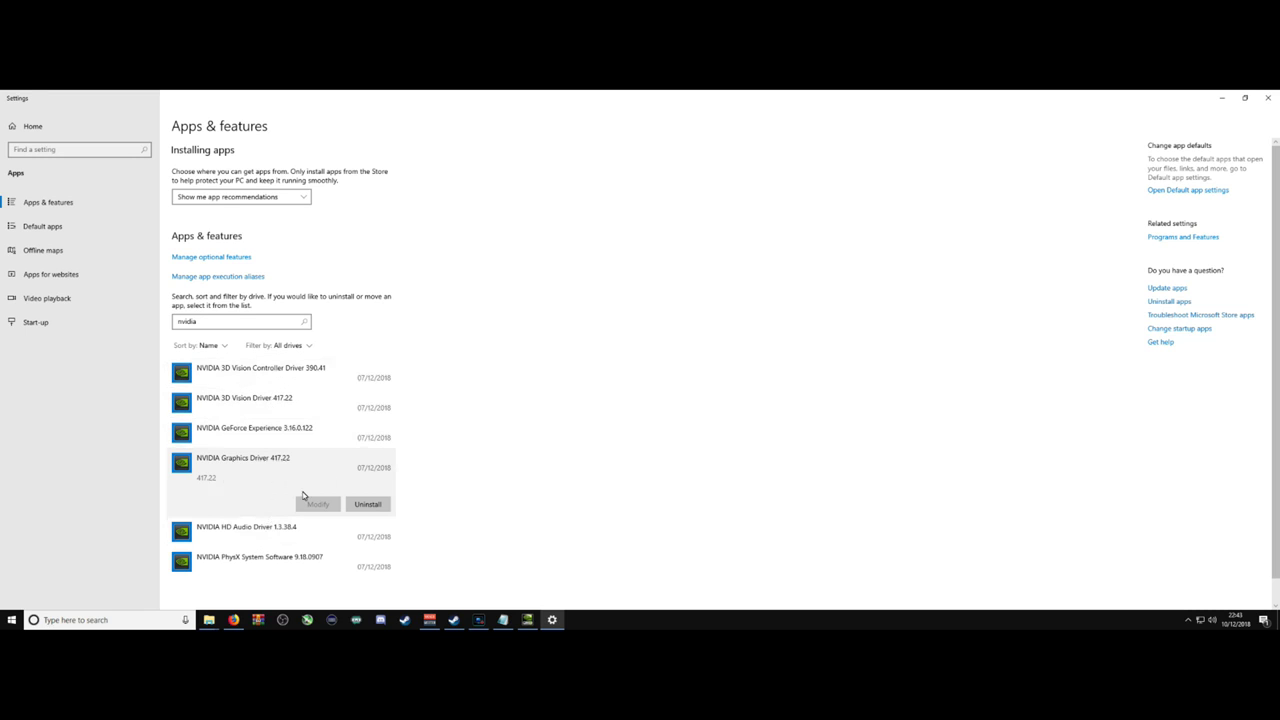
left_click(185, 434)
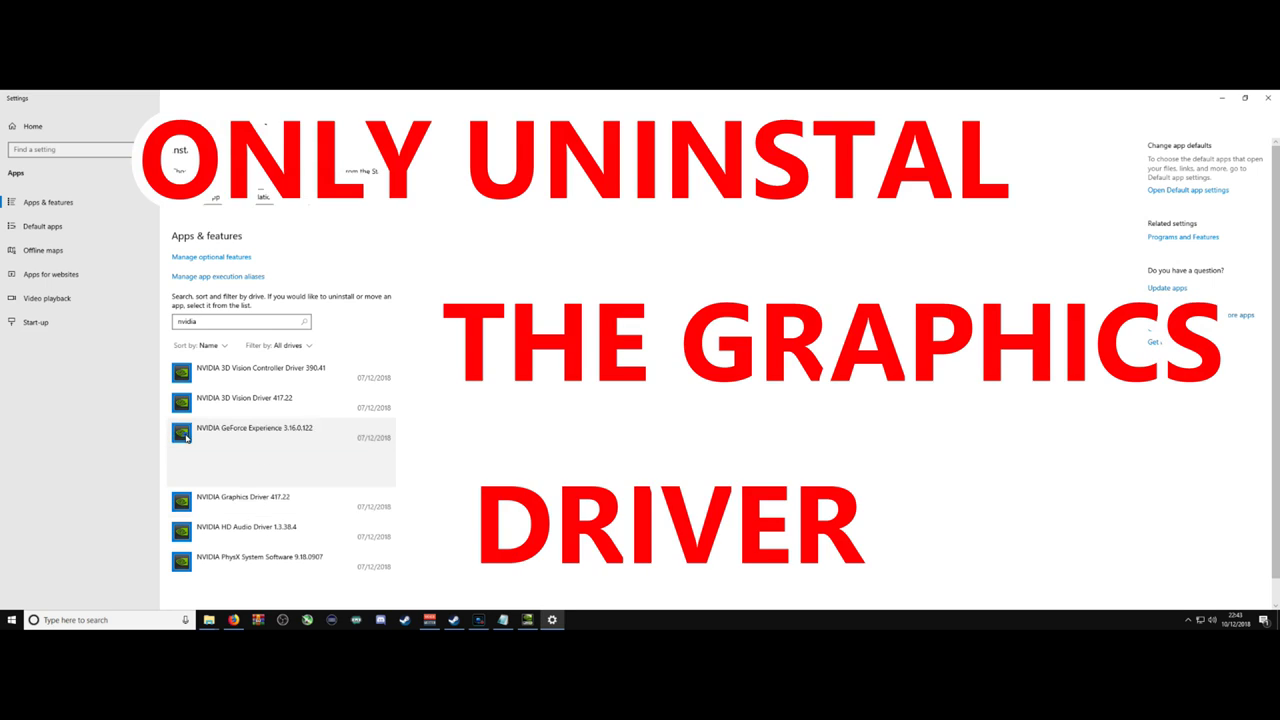
left_click(184, 408)
left_click(183, 376)
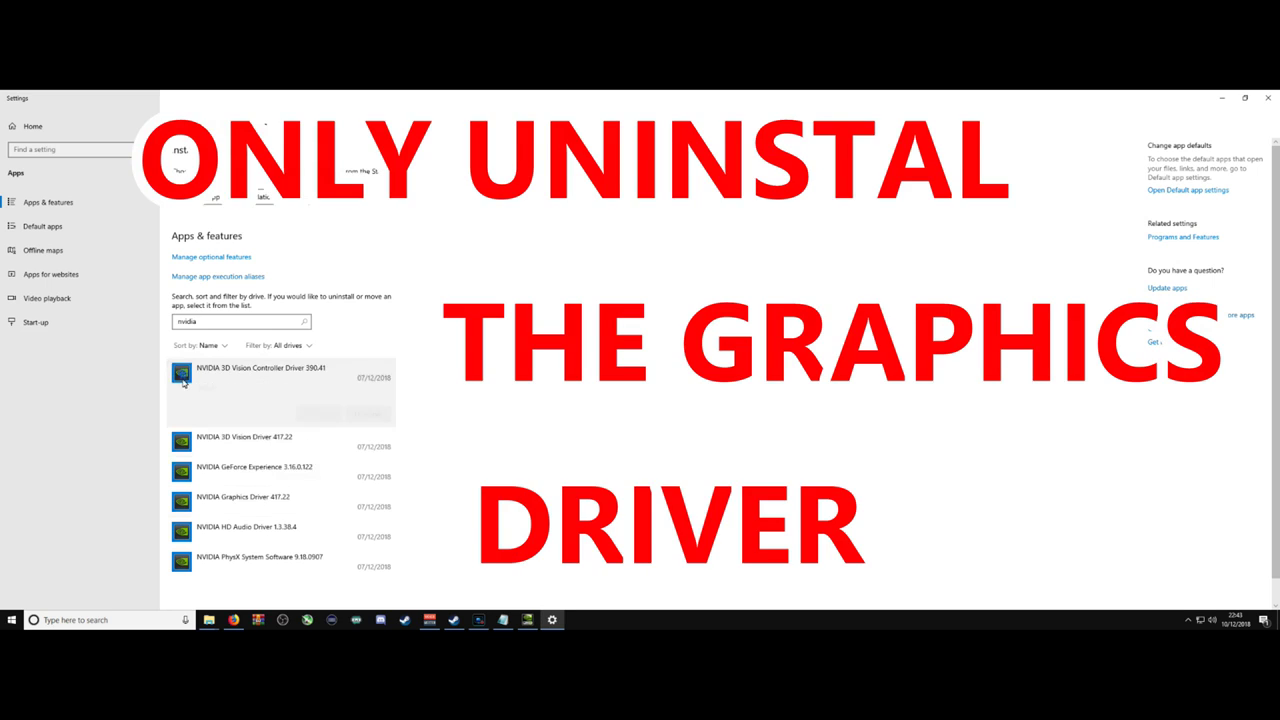
left_click(187, 504)
left_click(185, 436)
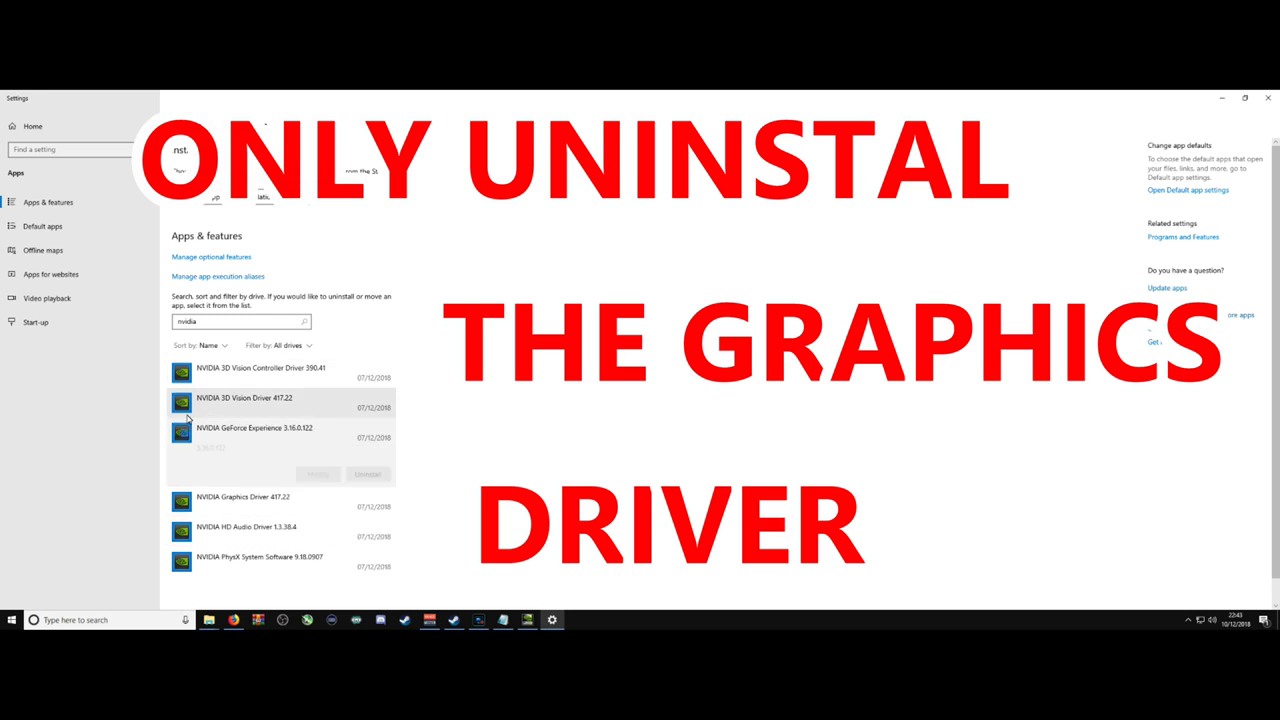
left_click(188, 408)
left_click(195, 385)
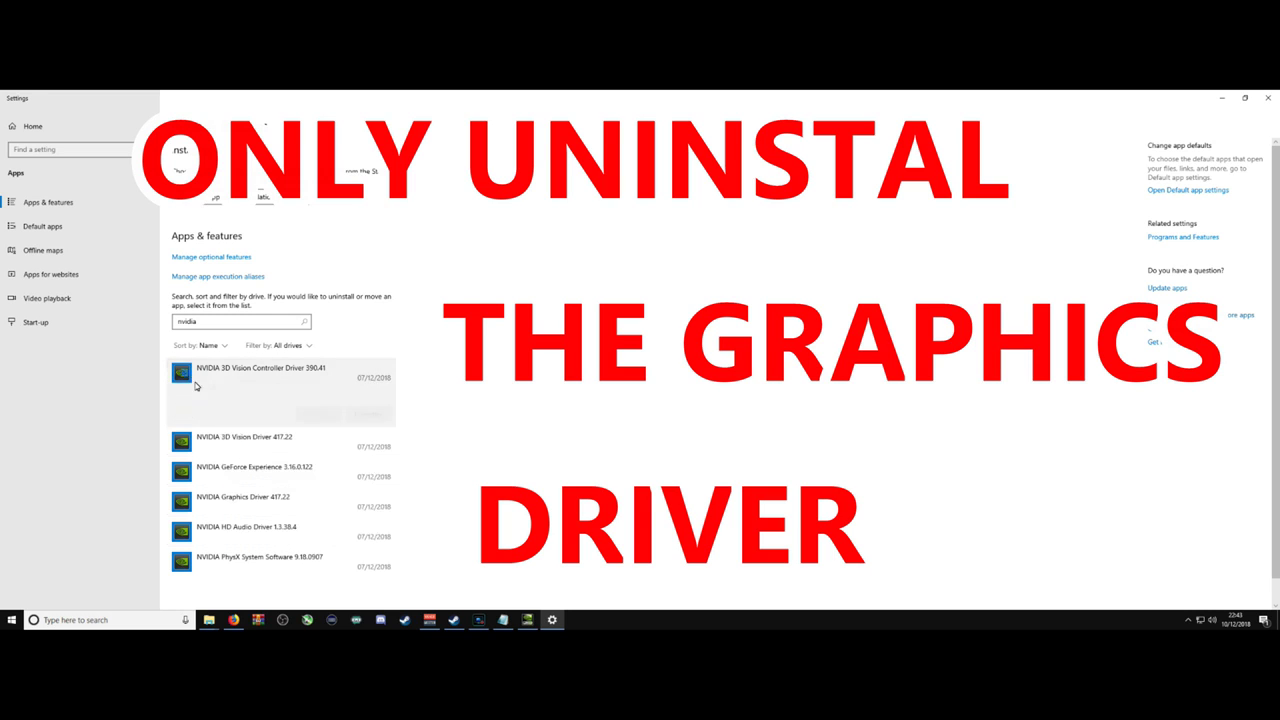
left_click(180, 560)
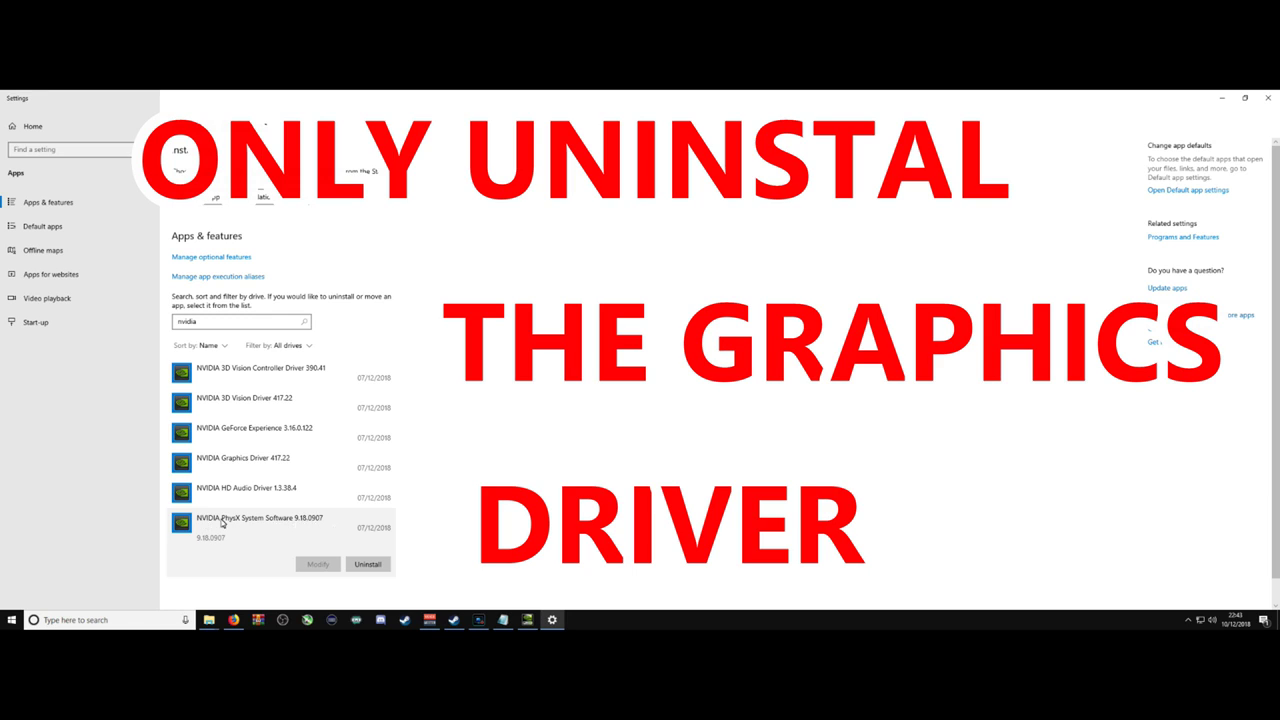
Bring up NVIDIA Control Panel for a look, then expand NVIDIA Graphics Driver 417.22 in the filtered app list.
left_click(528, 620)
left_click_drag(600, 208, 569, 241)
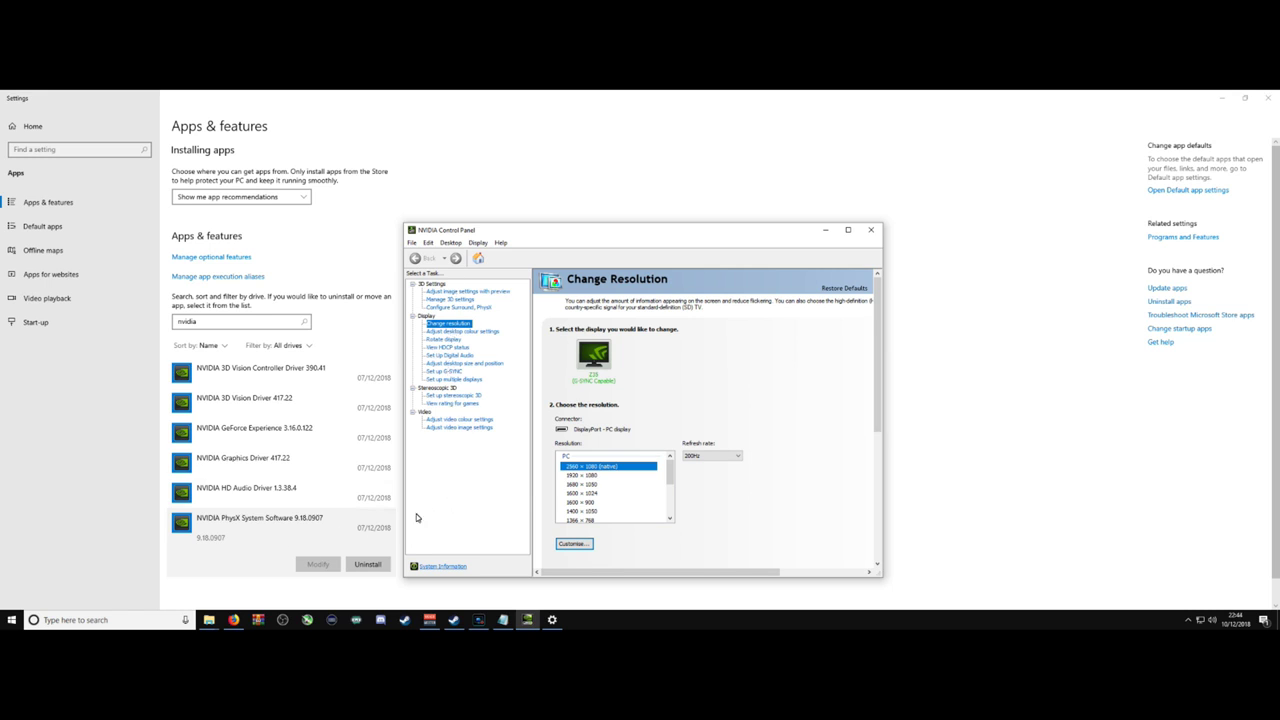
left_click(240, 465)
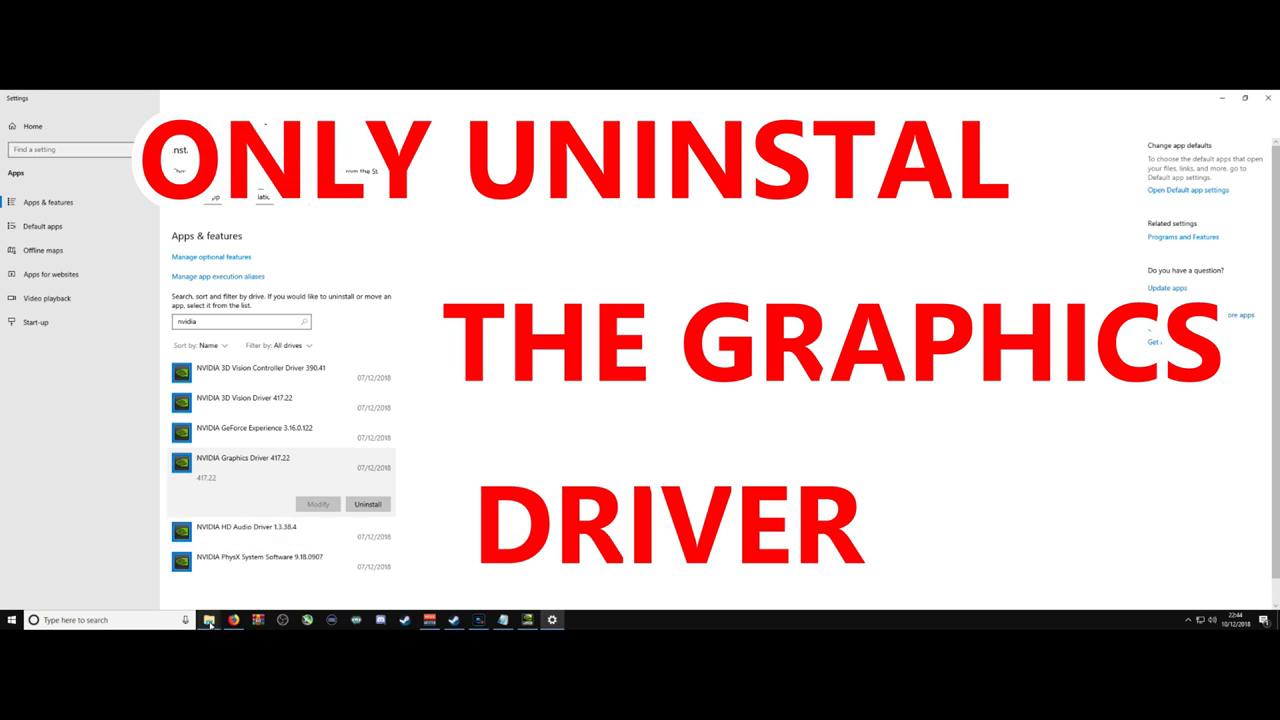
Switch to File Explorer, relaunch Display Driver Uninstaller from the DDU v18.0.0.4 folder and set it to GPU and NVIDIA.
mouse_move(209, 621)
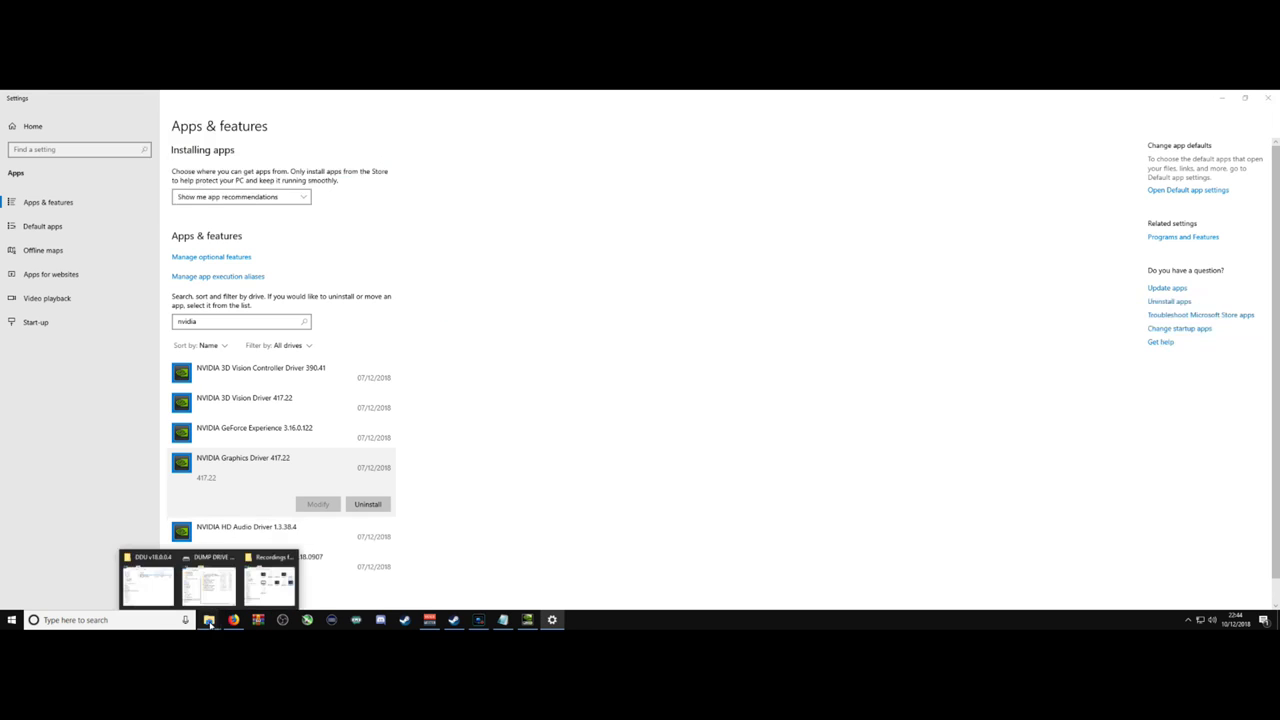
left_click(151, 586)
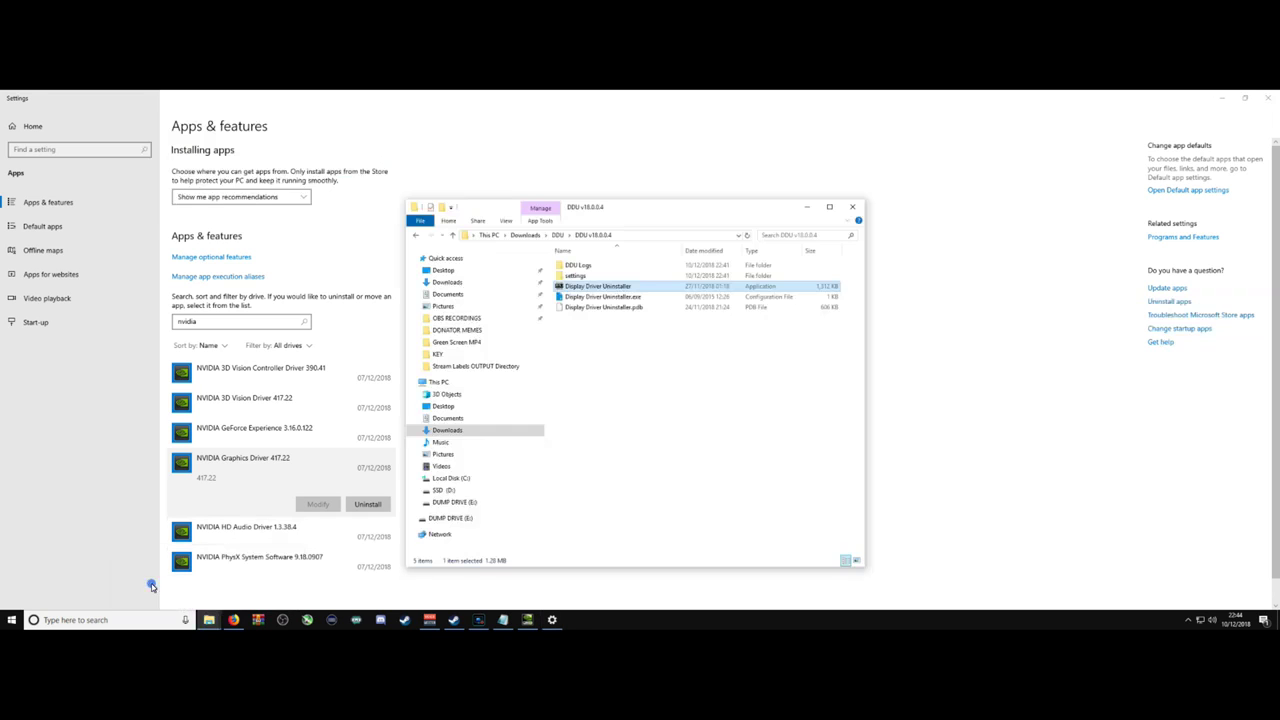
double_click(591, 287)
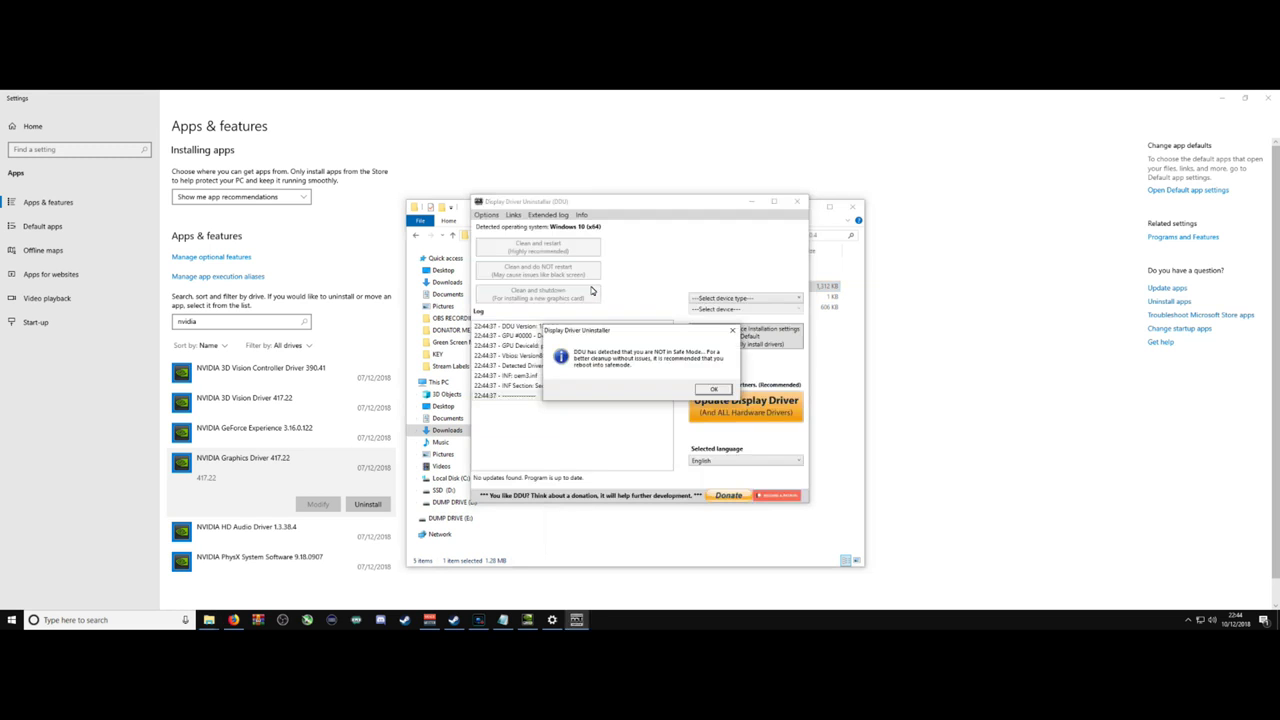
key("Return")
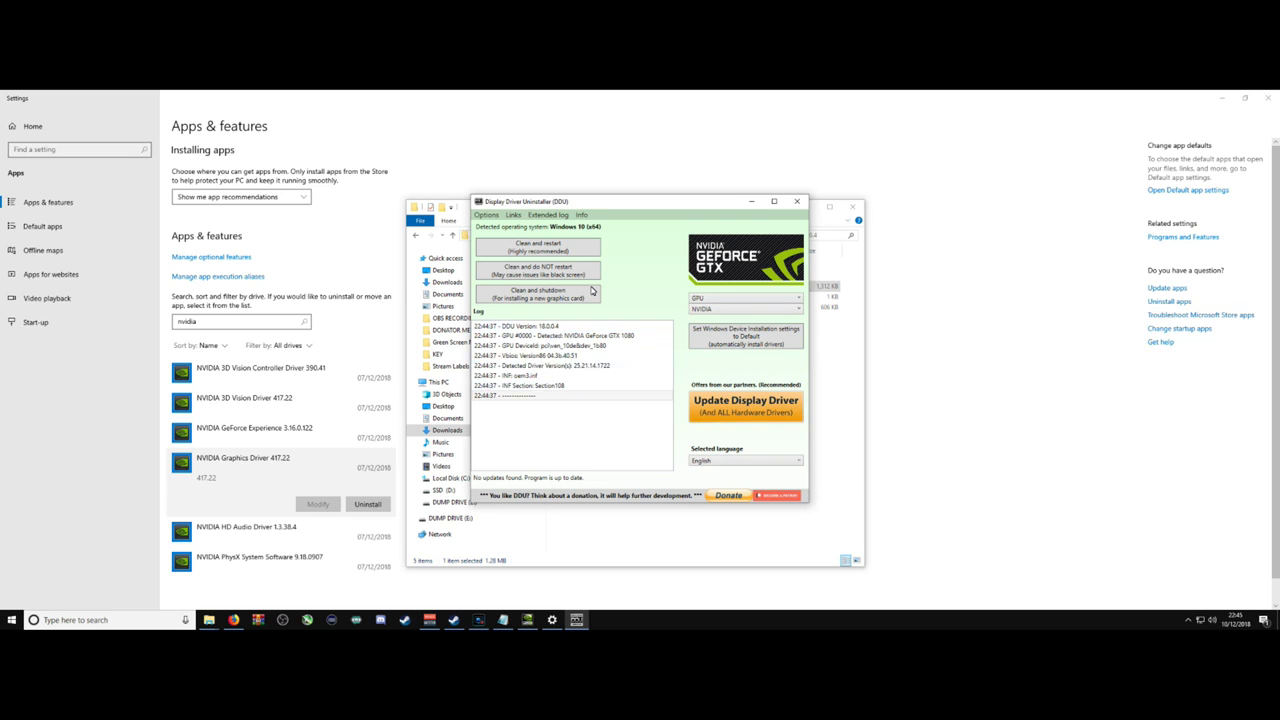
Review the general, NVIDIA, AMD and advanced options of Display Driver Uninstaller, then close the tool and its folder window.
key("alt")
key("Return")
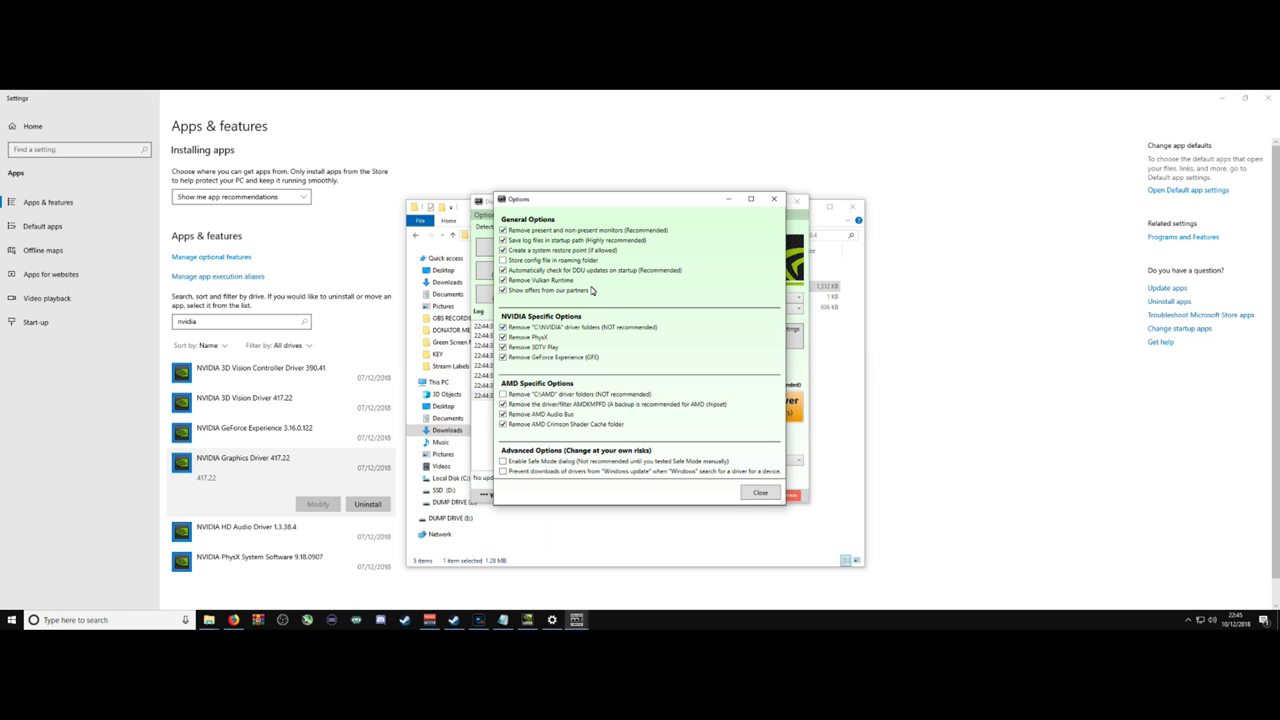
key("Escape")
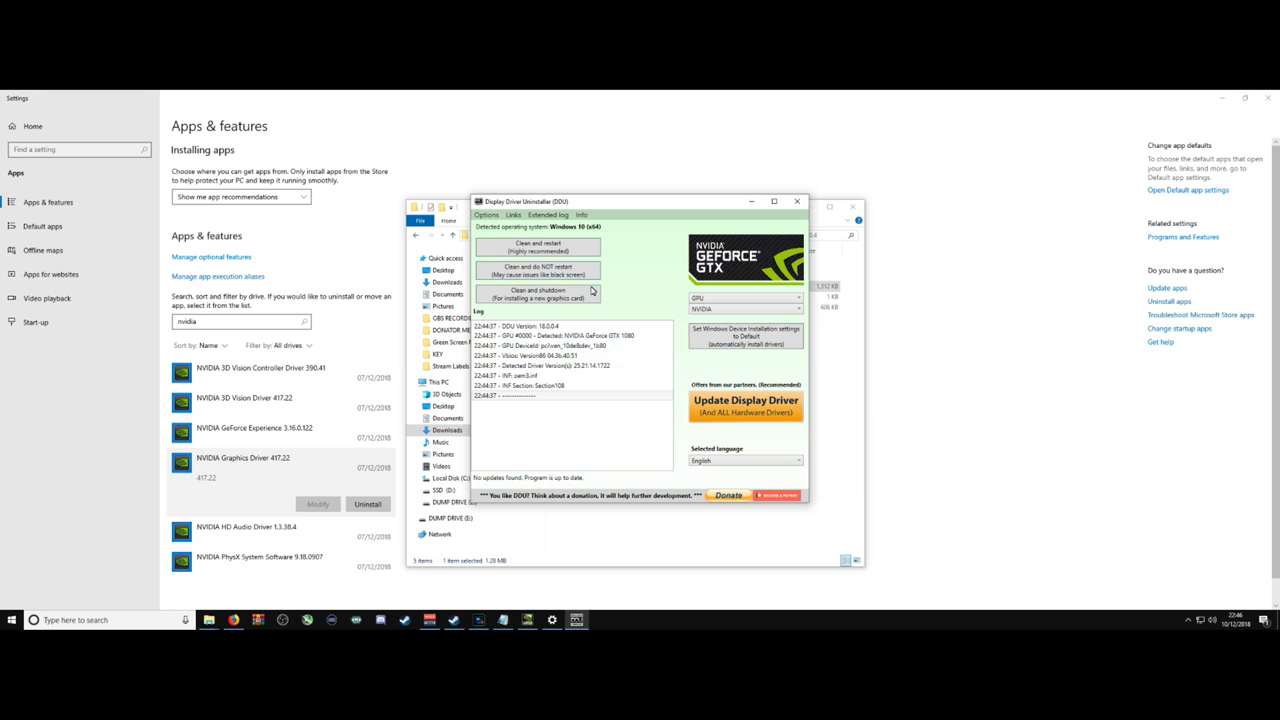
left_click(797, 201)
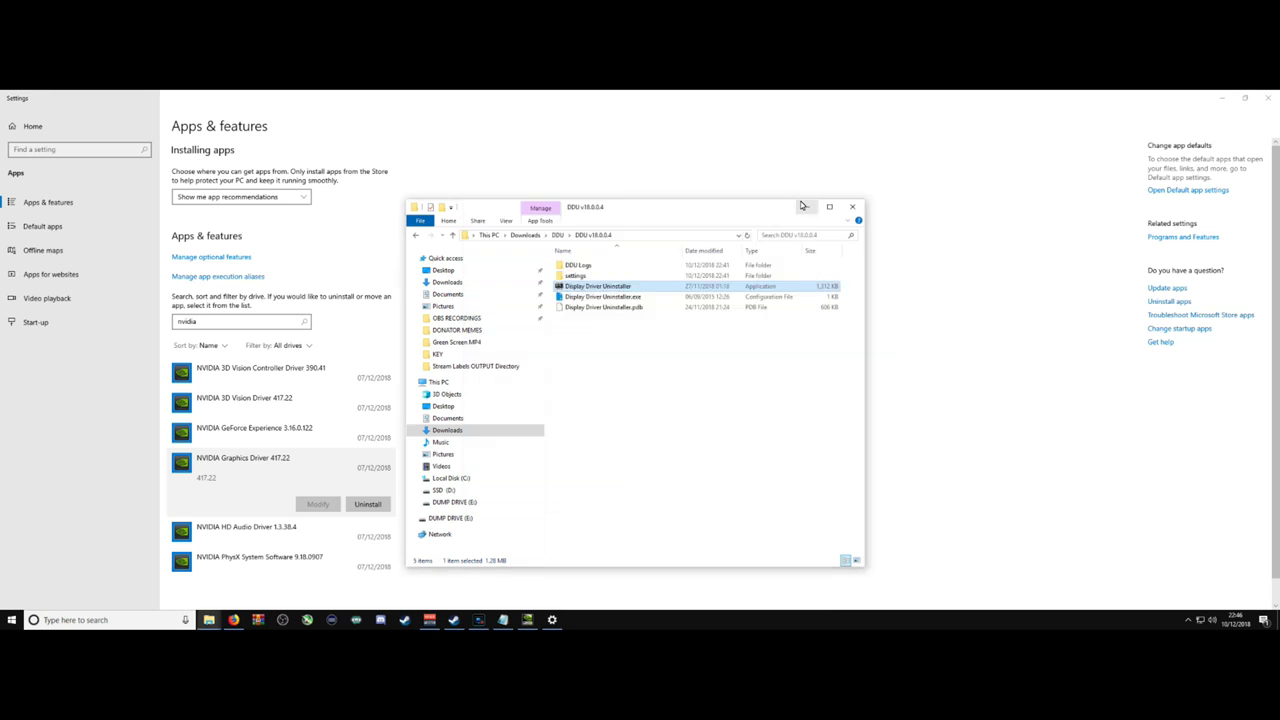
left_click(856, 207)
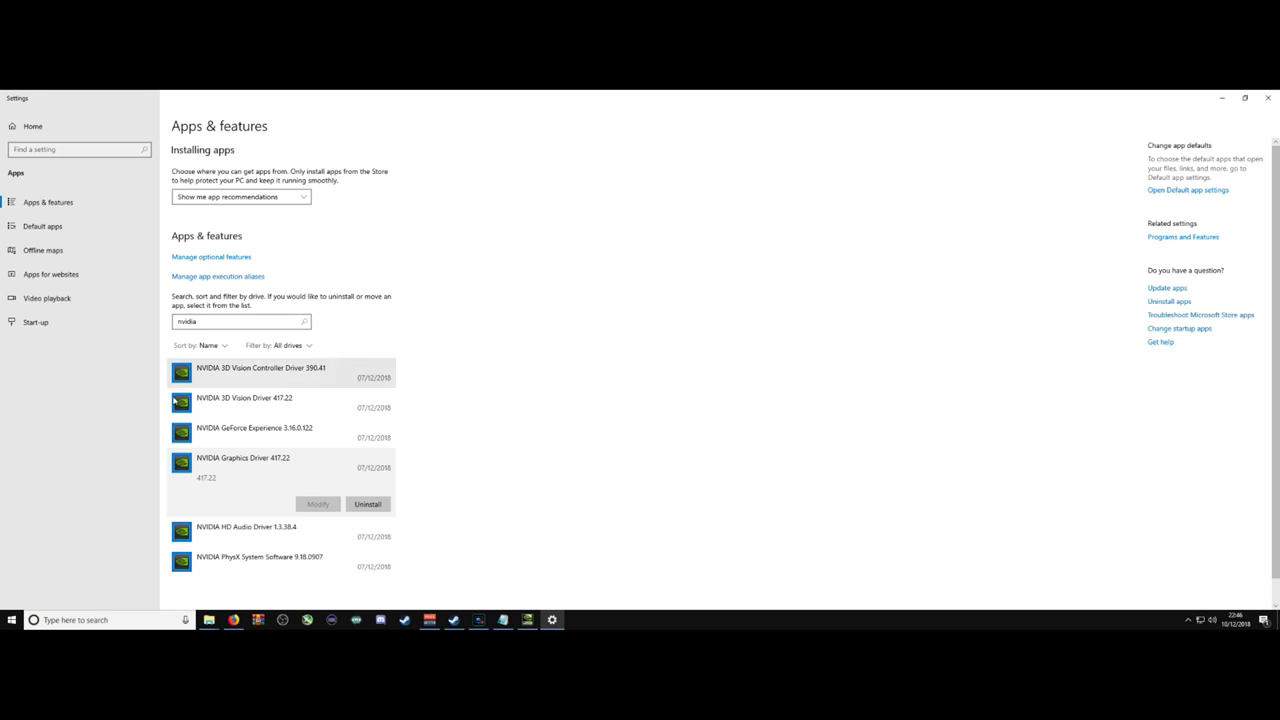
Look at the computer's Restart power option again without choosing it and minimize the Settings window.
left_click(12, 620)
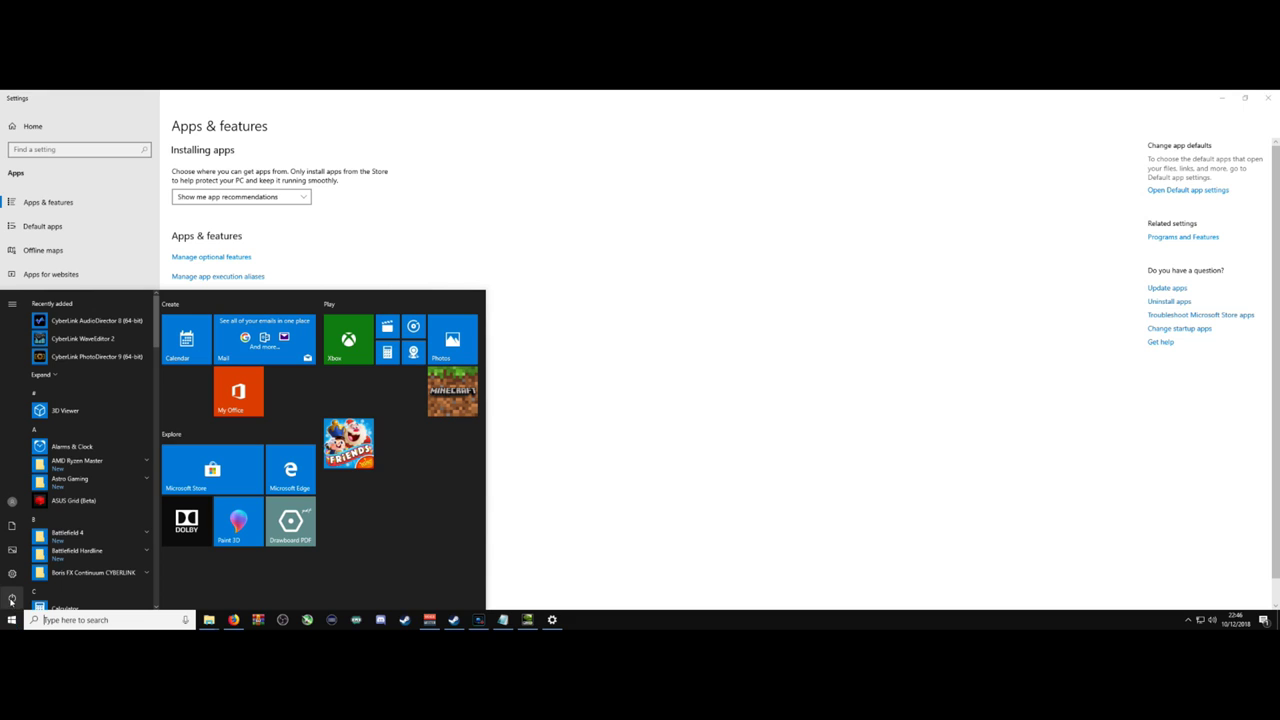
left_click(12, 598)
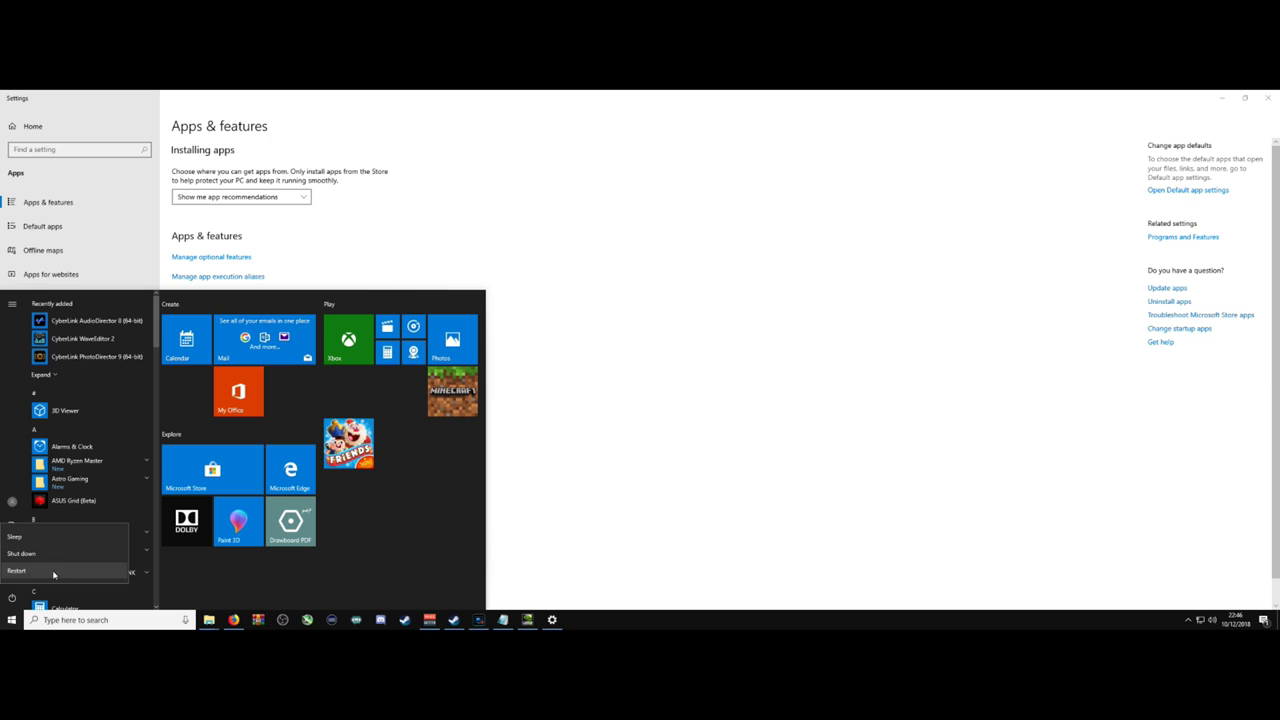
left_click(1221, 101)
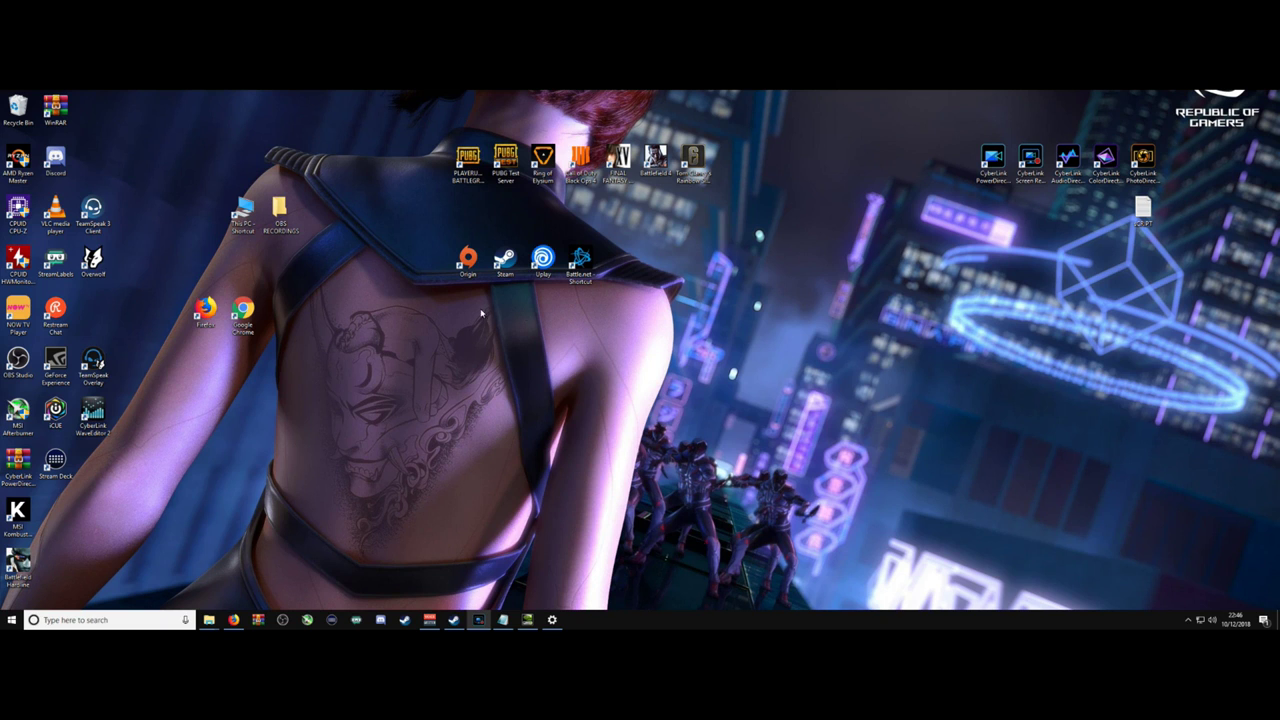
Reopen Add or remove programs and filter the installed apps by nvidia again.
left_click(79, 624)
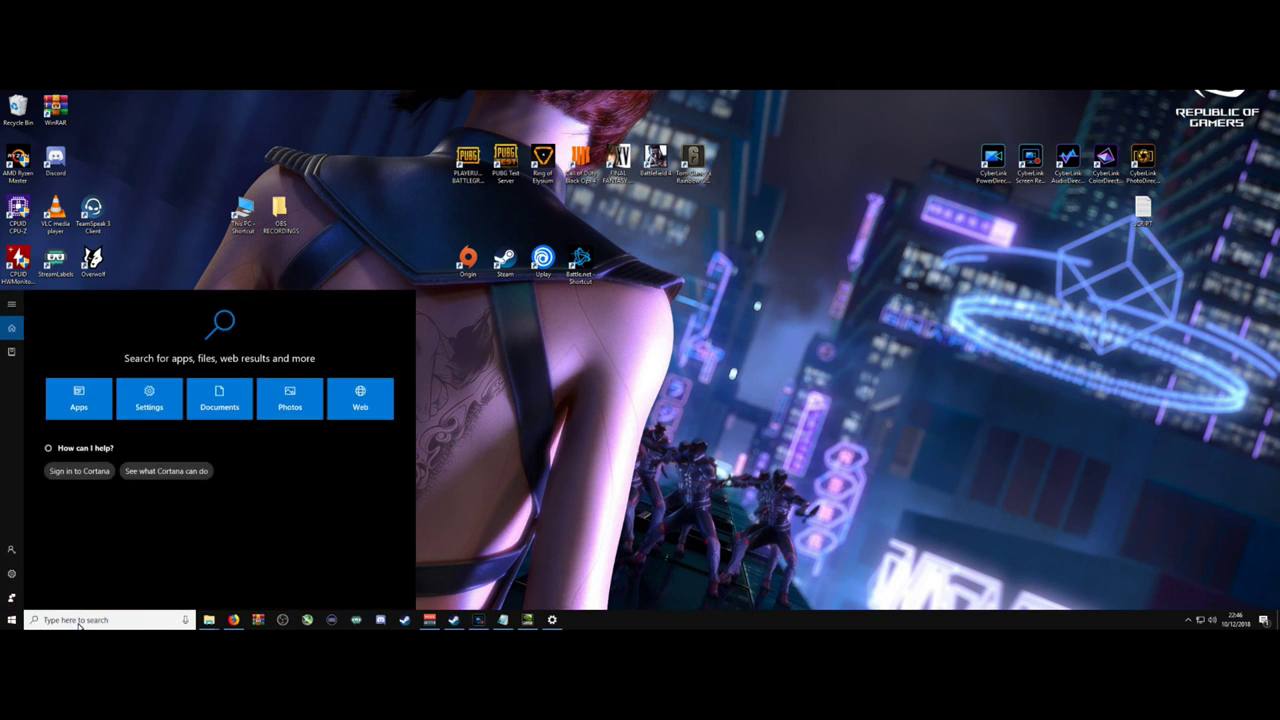
type("add")
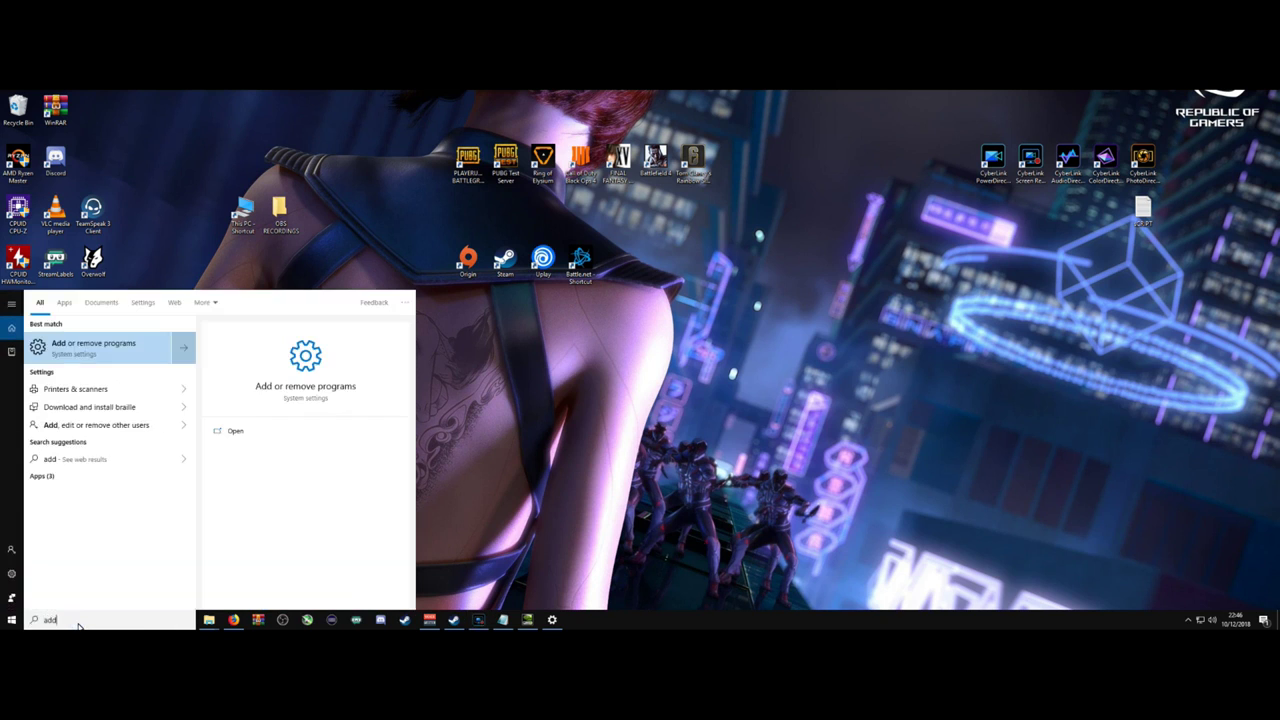
left_click(113, 354)
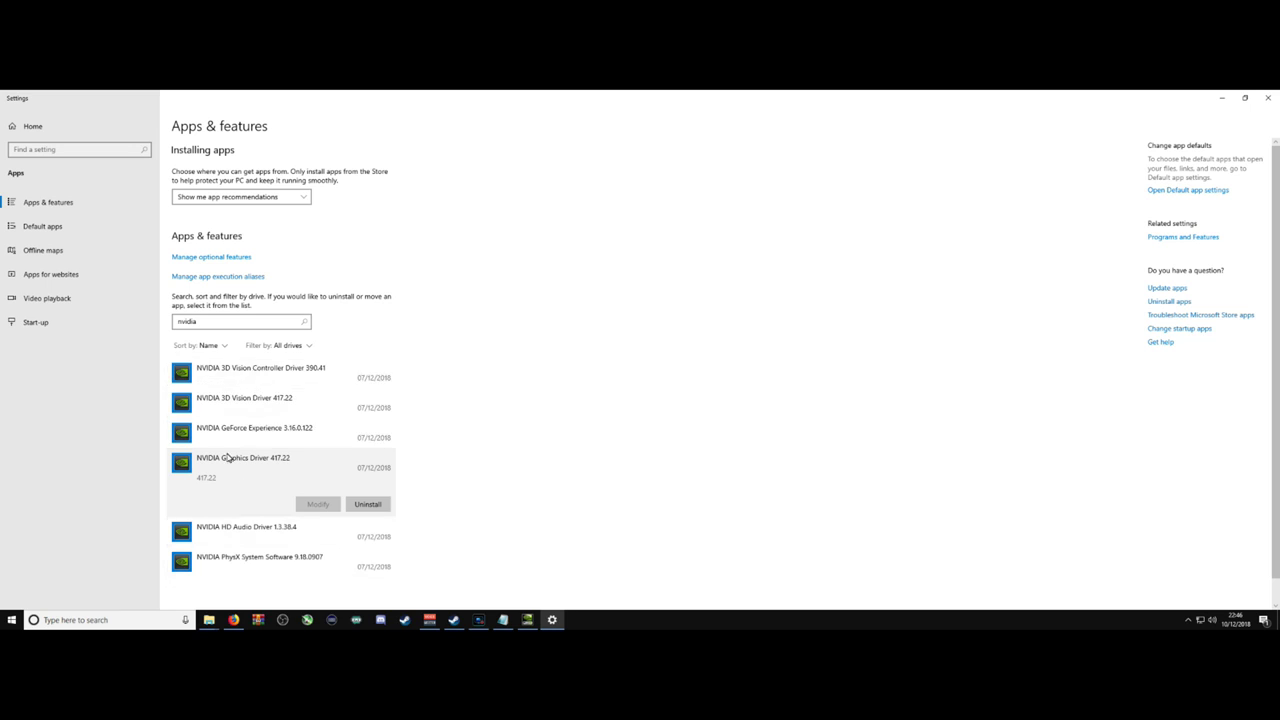
double_click(211, 322)
type("n")
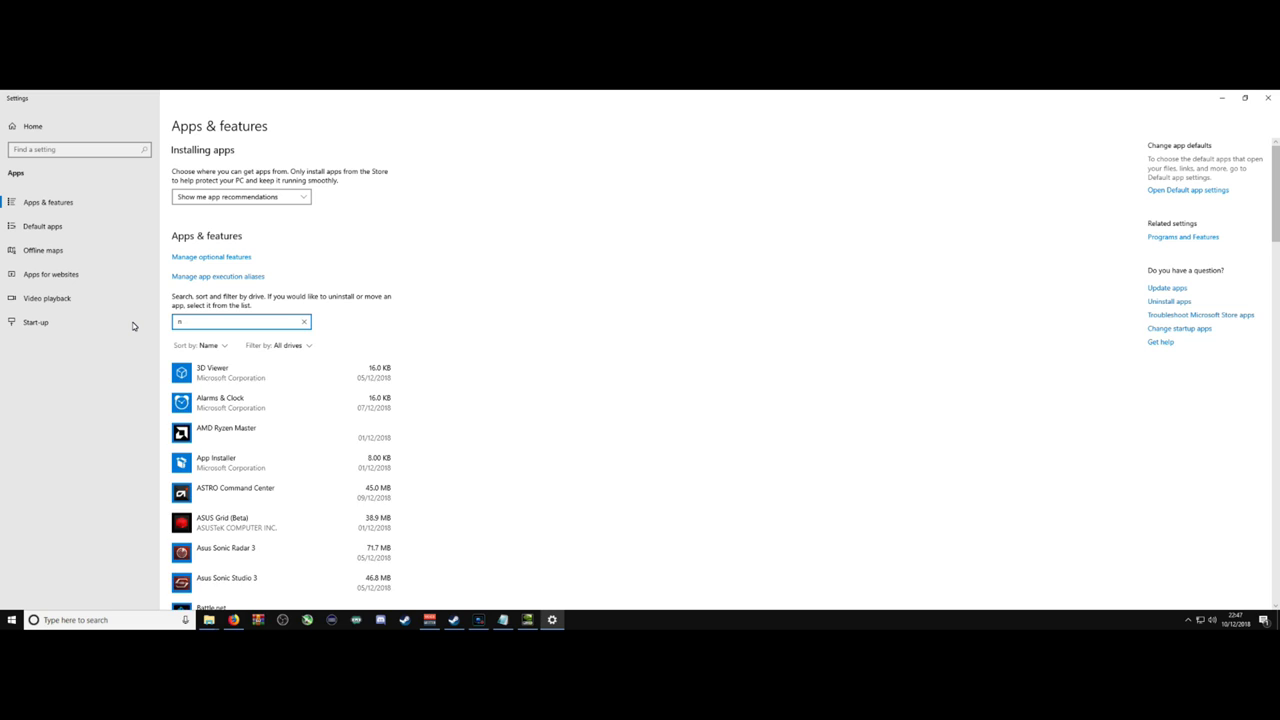
type("vidia")
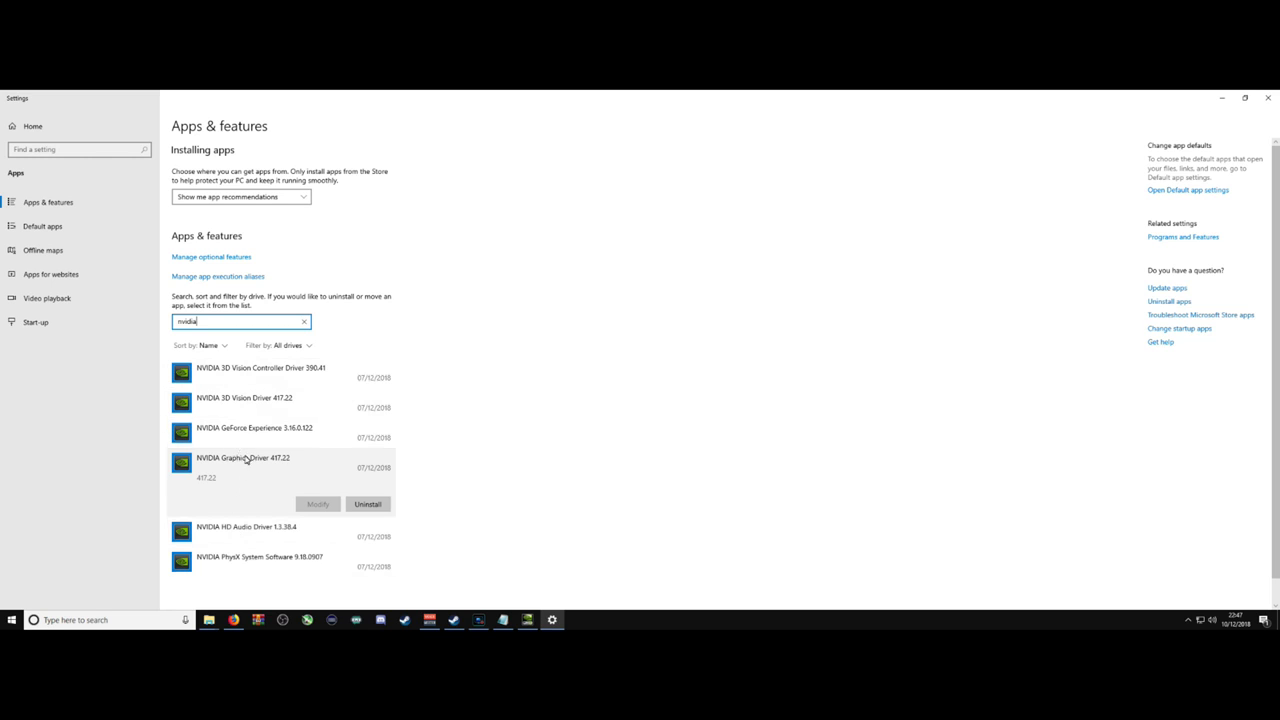
left_click(495, 362)
Switch to Firefox and open the bookmarked NVIDIA Download Drivers page in a new tab.
left_click(233, 620)
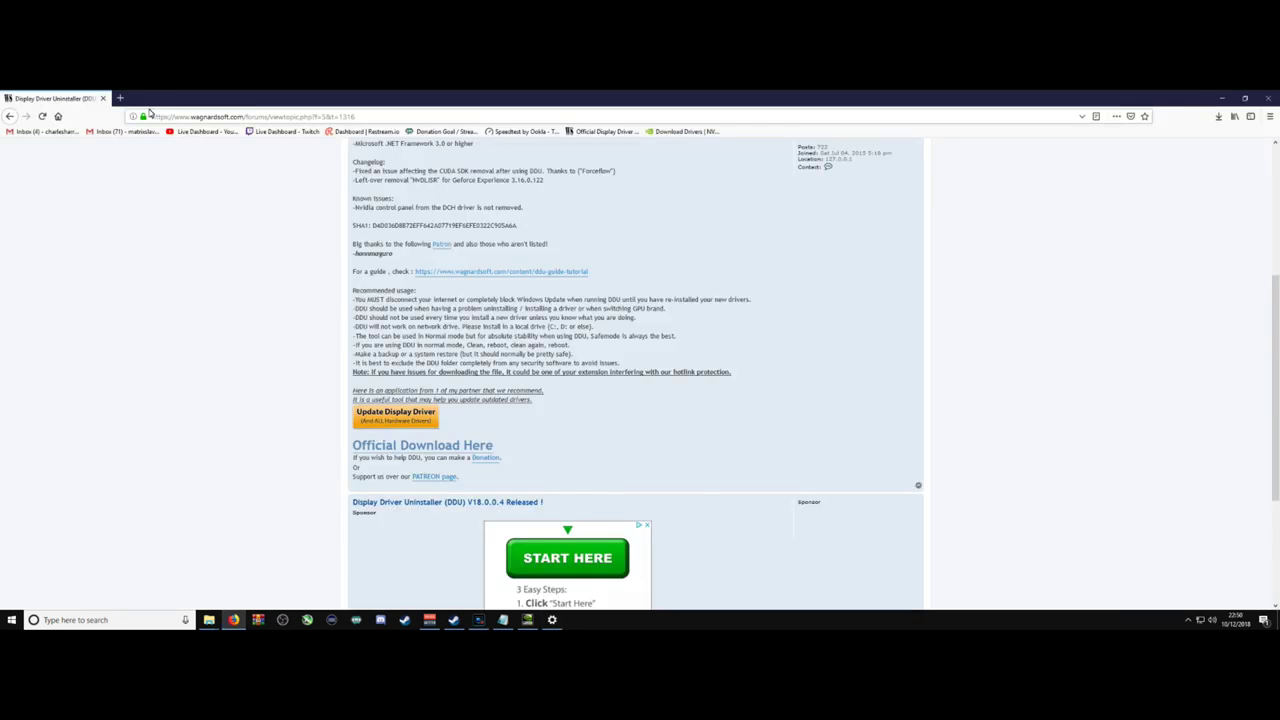
left_click(120, 98)
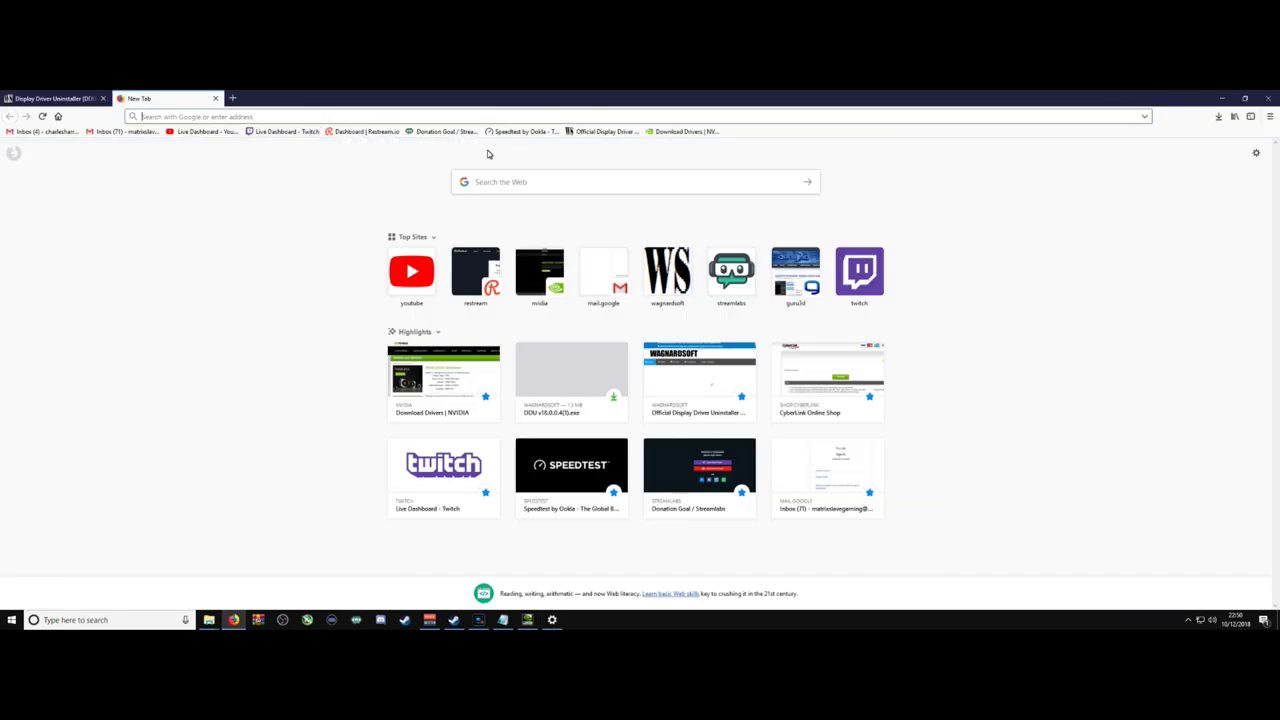
left_click(671, 131)
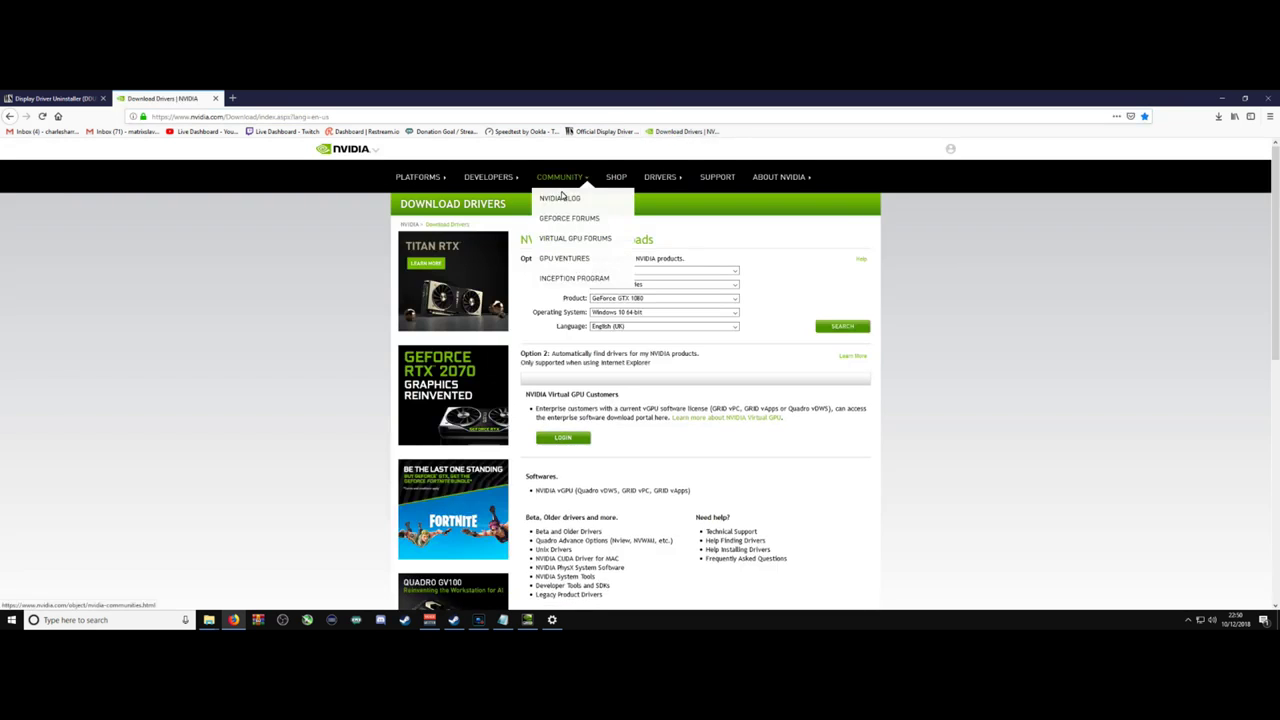
Search for a driver with product type GeForce, GeForce 10 Series, GeForce GTX 1080 and Windows 10 64-bit.
left_click(733, 272)
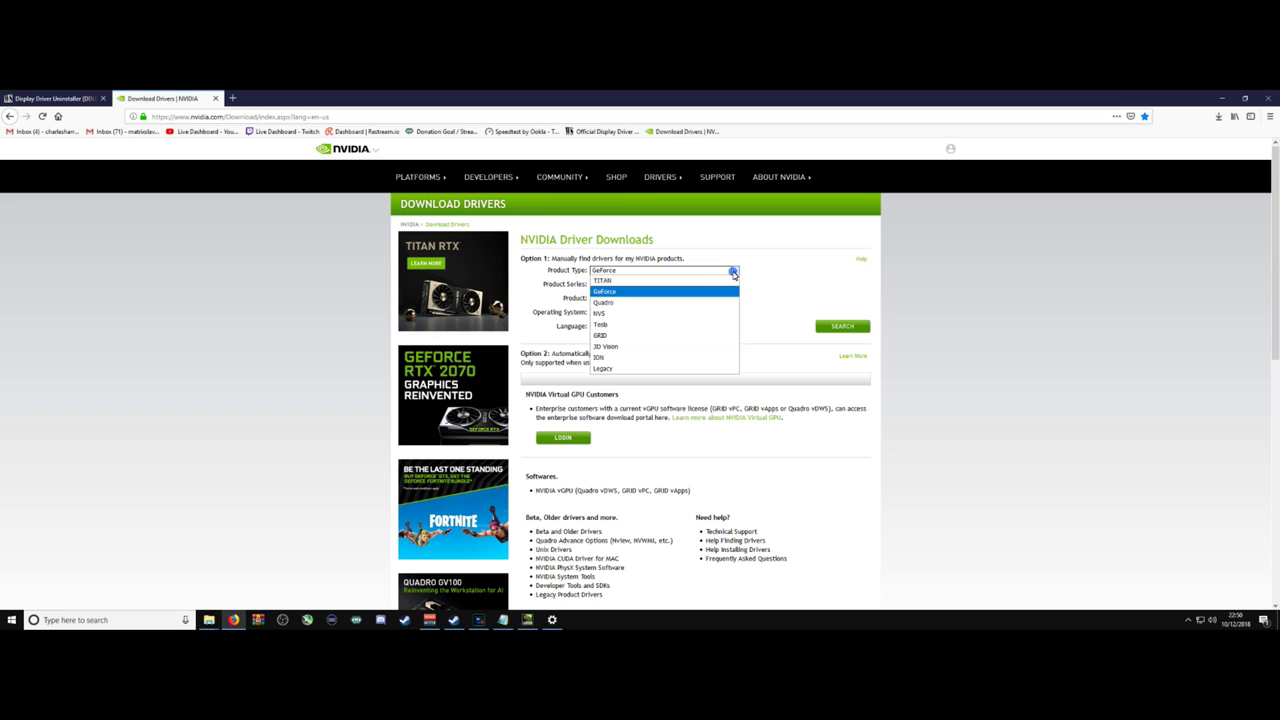
left_click(620, 291)
left_click(619, 286)
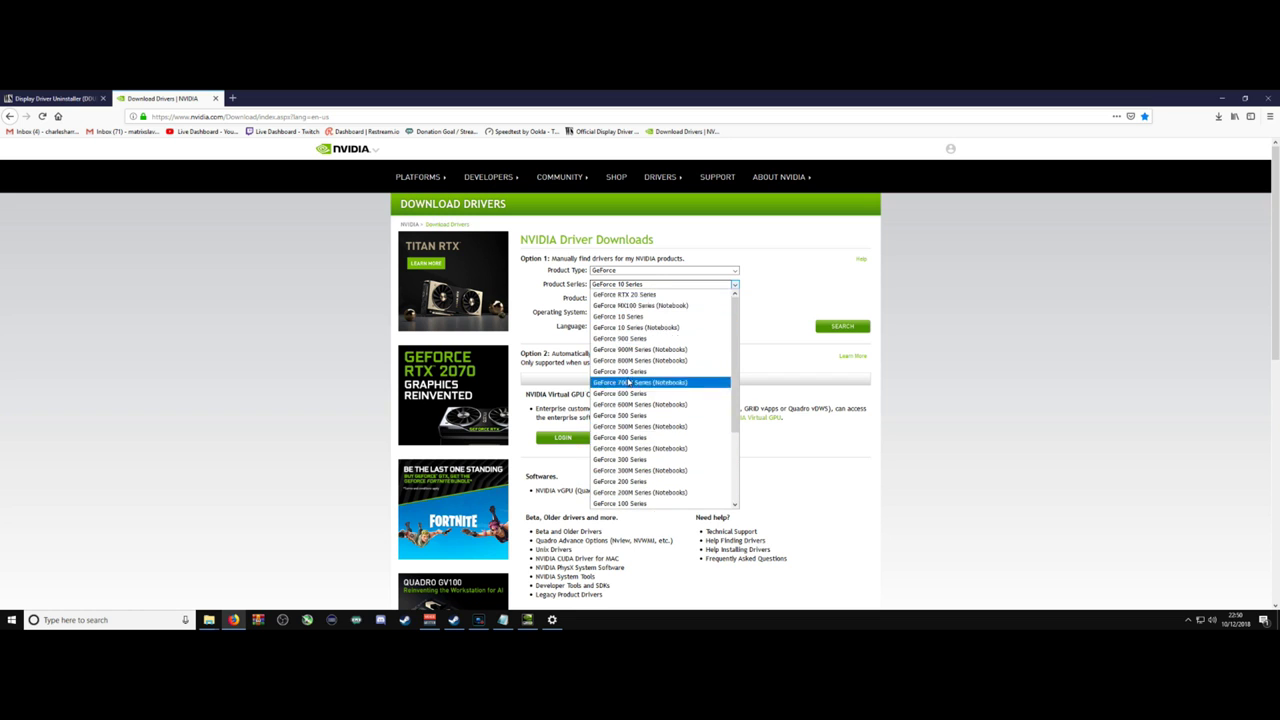
left_click(631, 316)
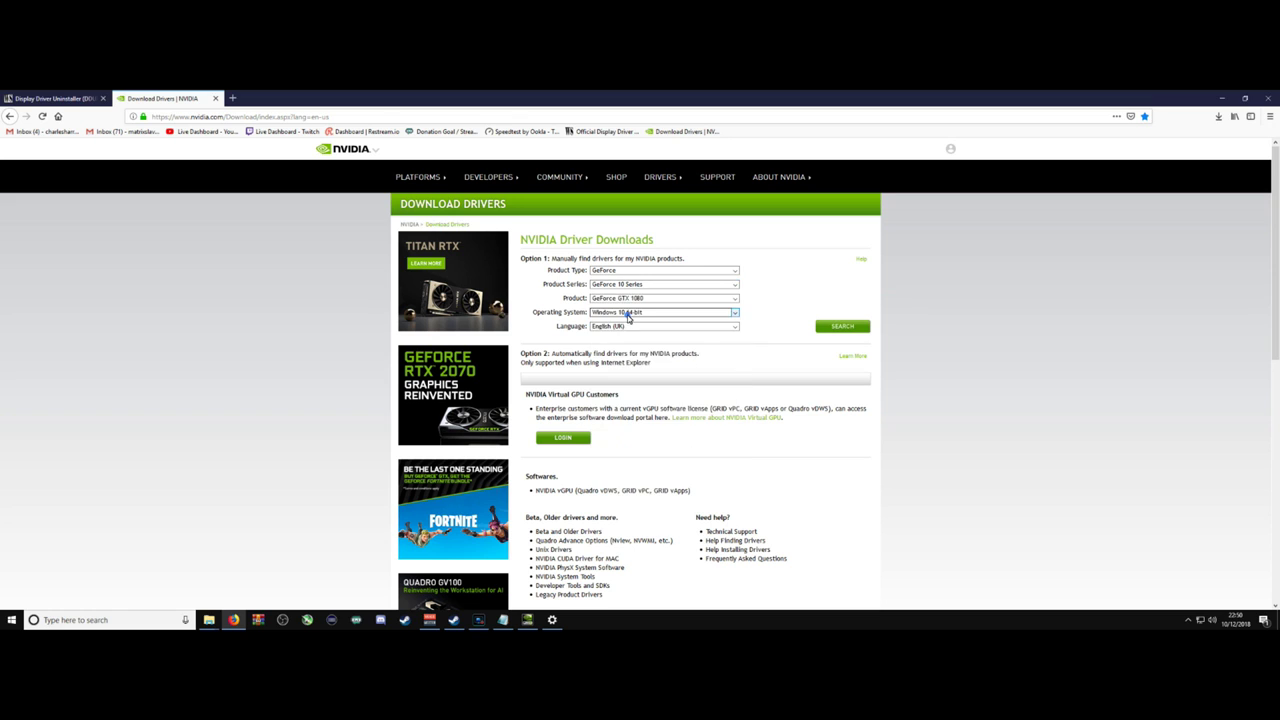
left_click(624, 298)
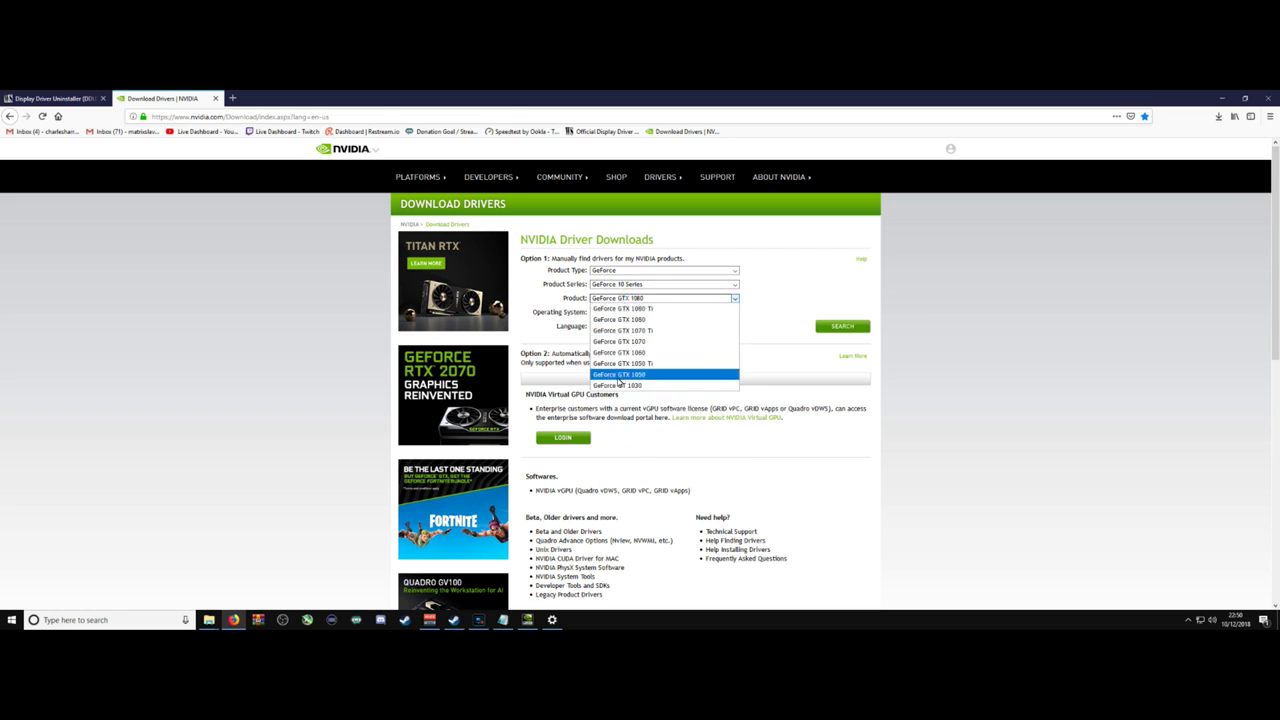
left_click(628, 317)
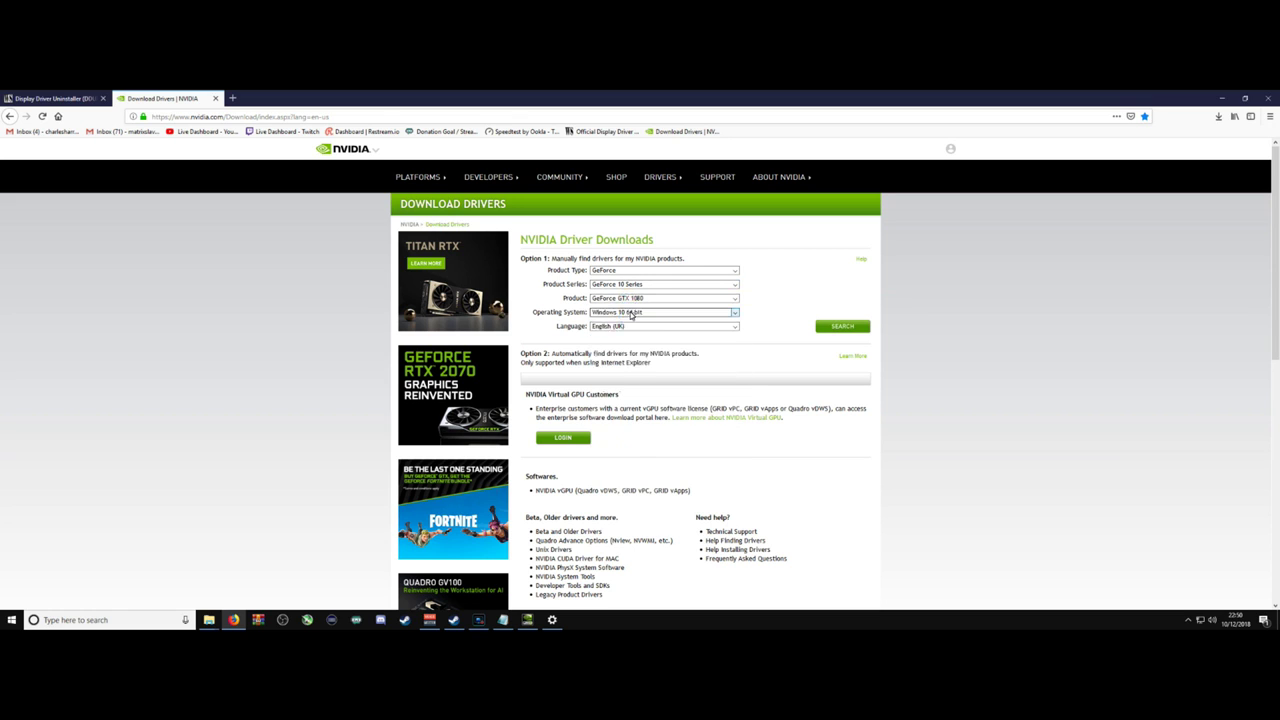
left_click(628, 314)
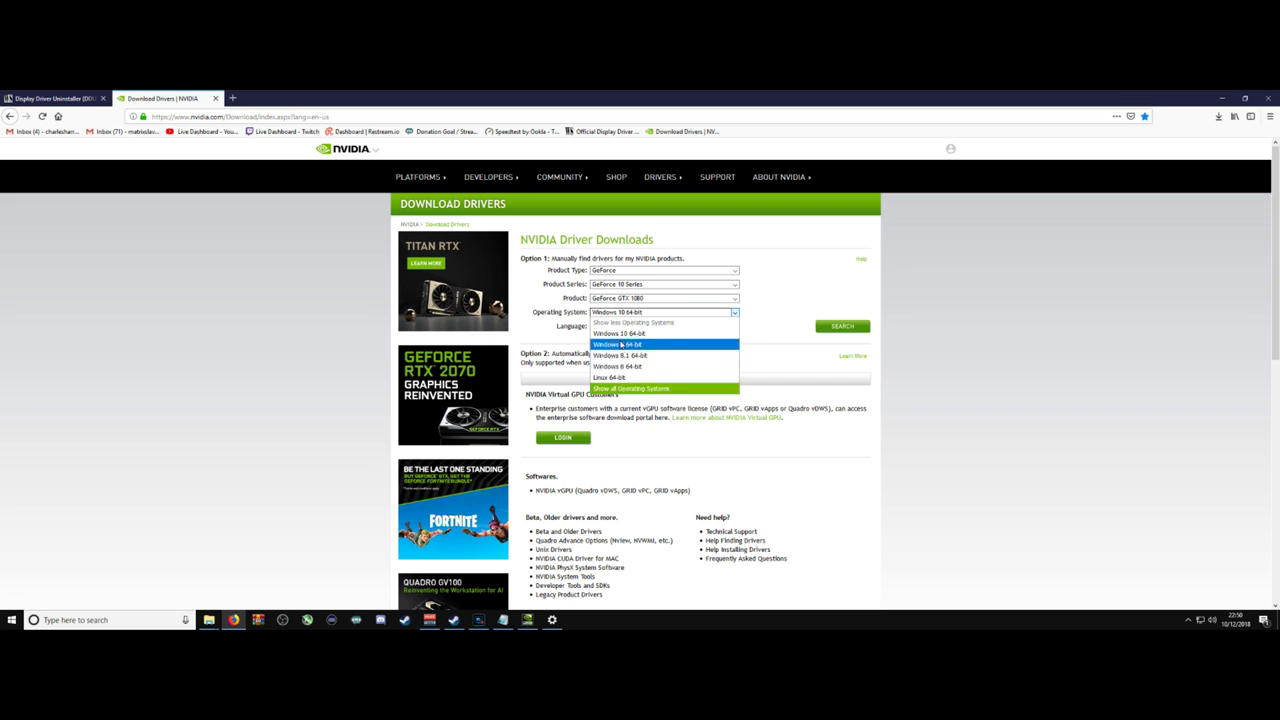
left_click(630, 335)
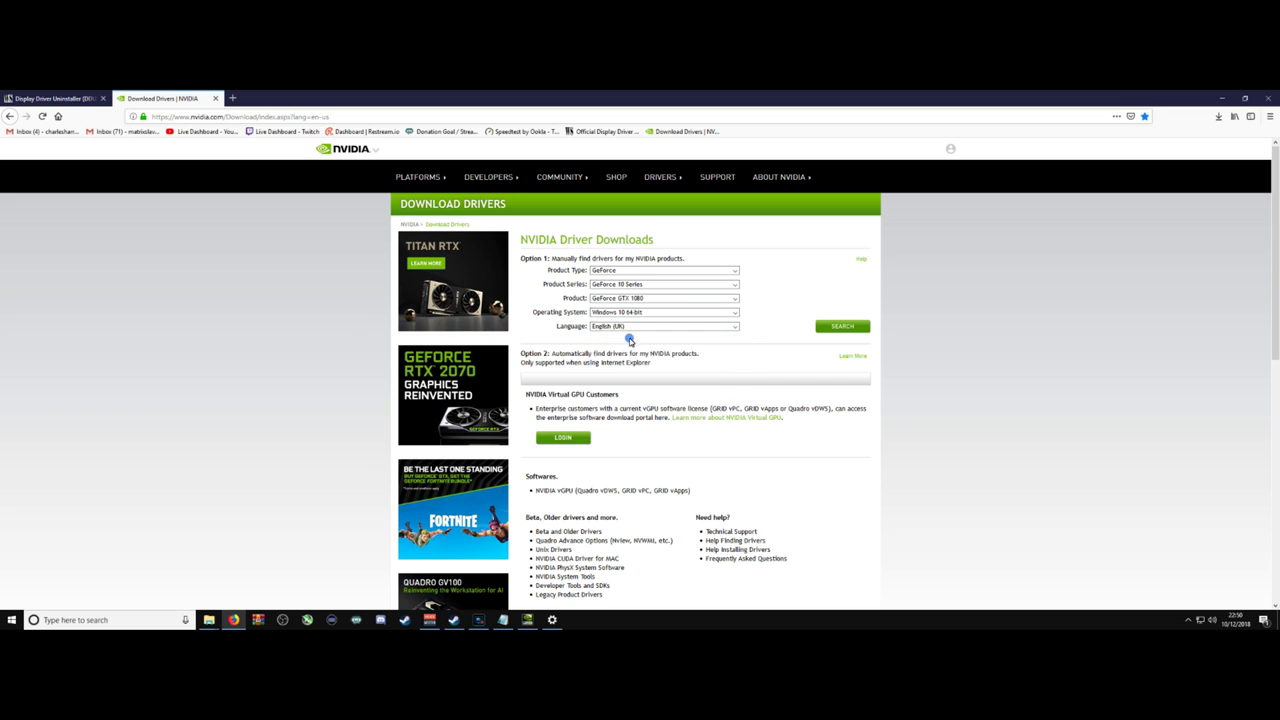
left_click(842, 326)
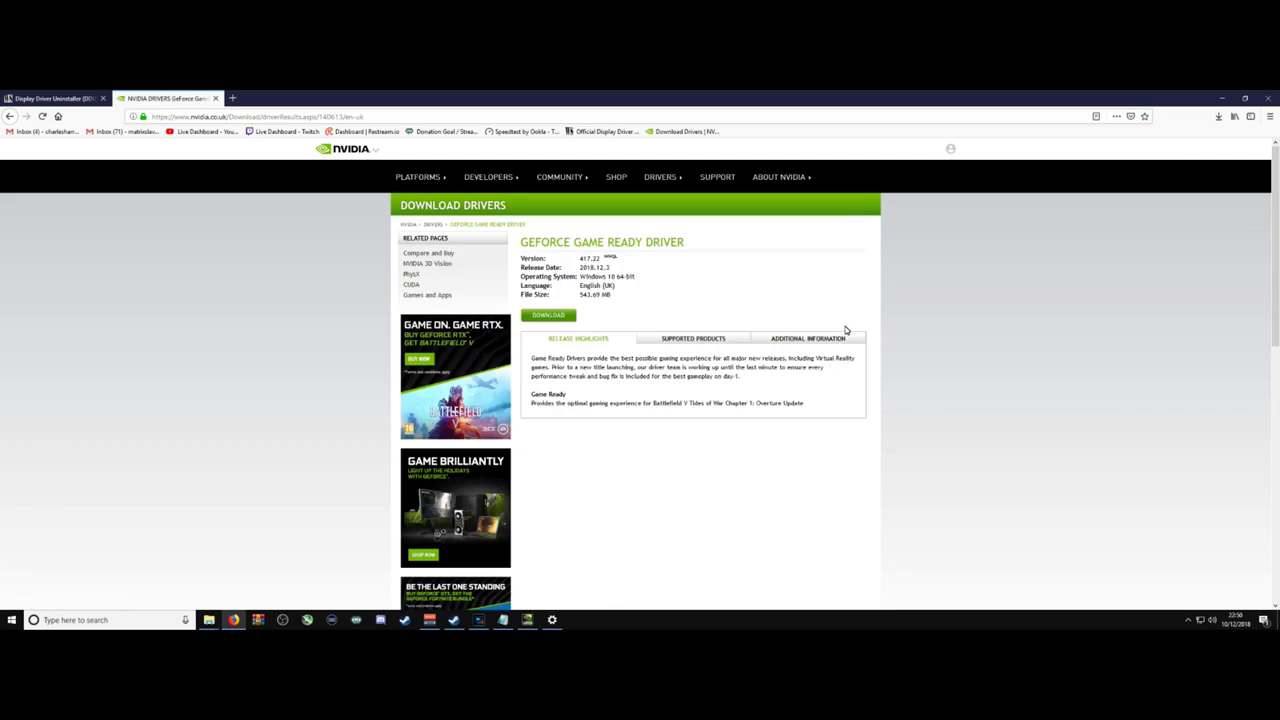
Download the GeForce Game Ready Driver 417.22 and save its installer file.
left_click(572, 315)
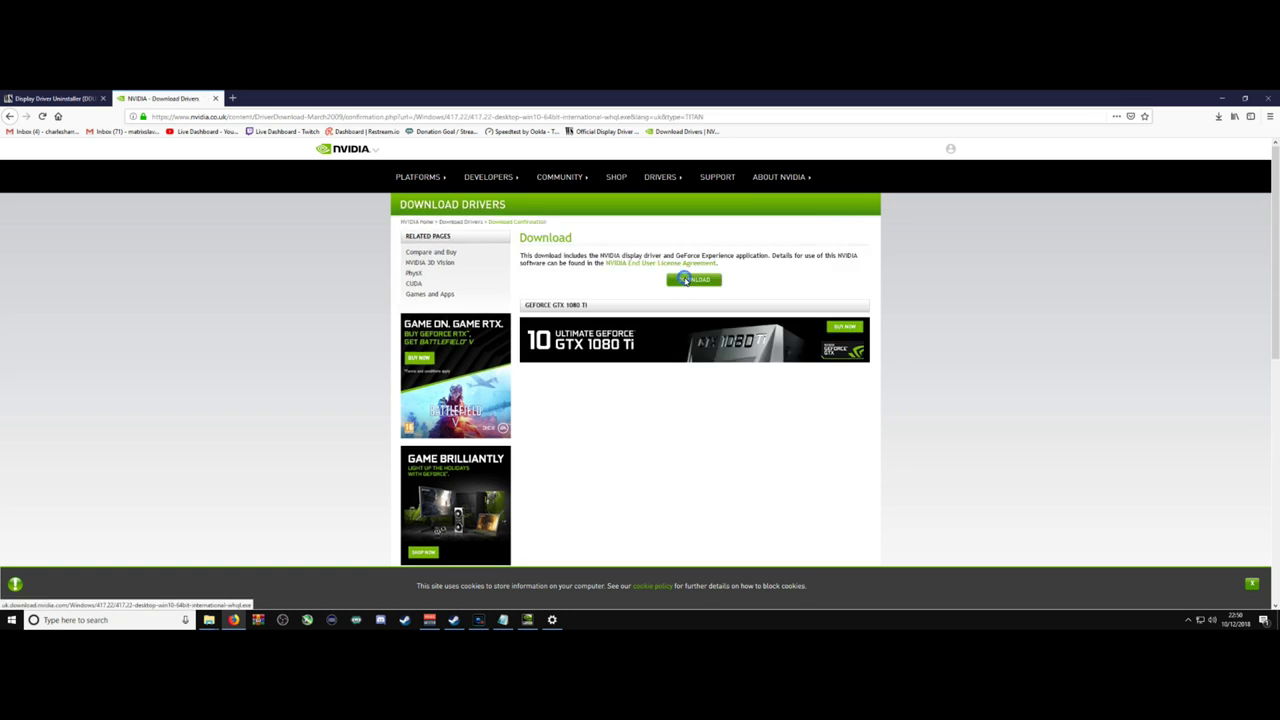
left_click(685, 280)
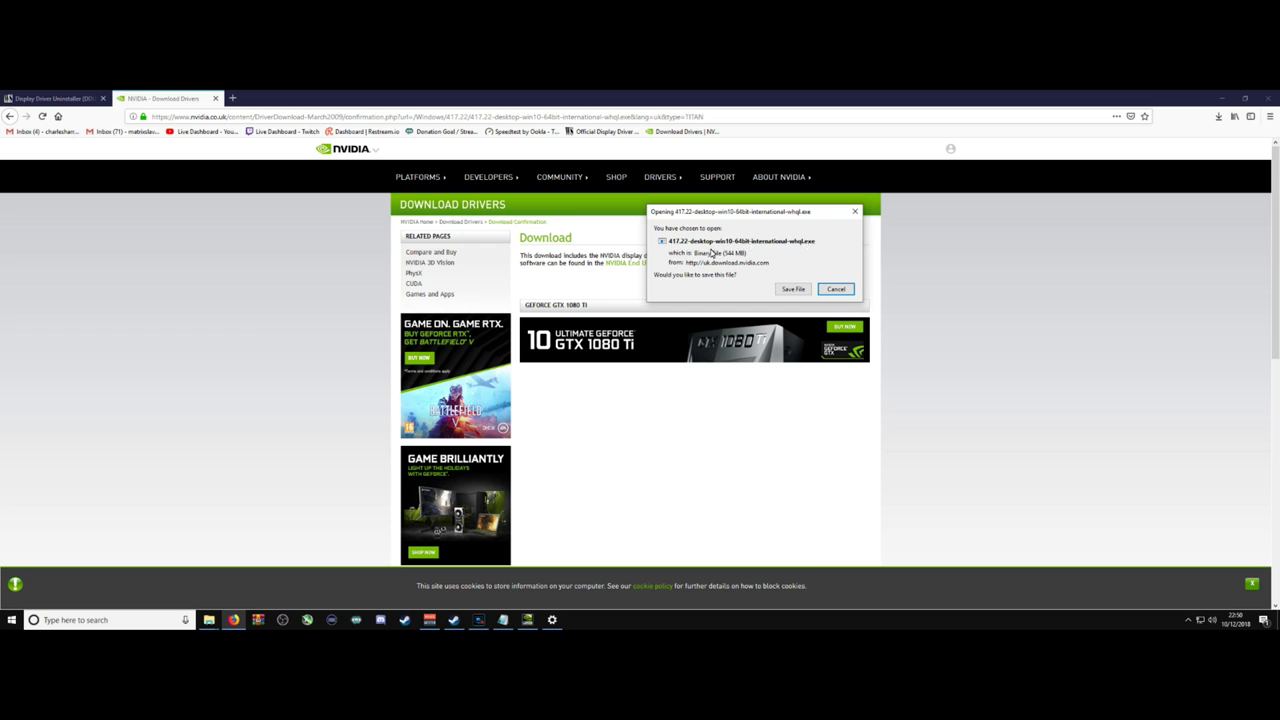
left_click(788, 289)
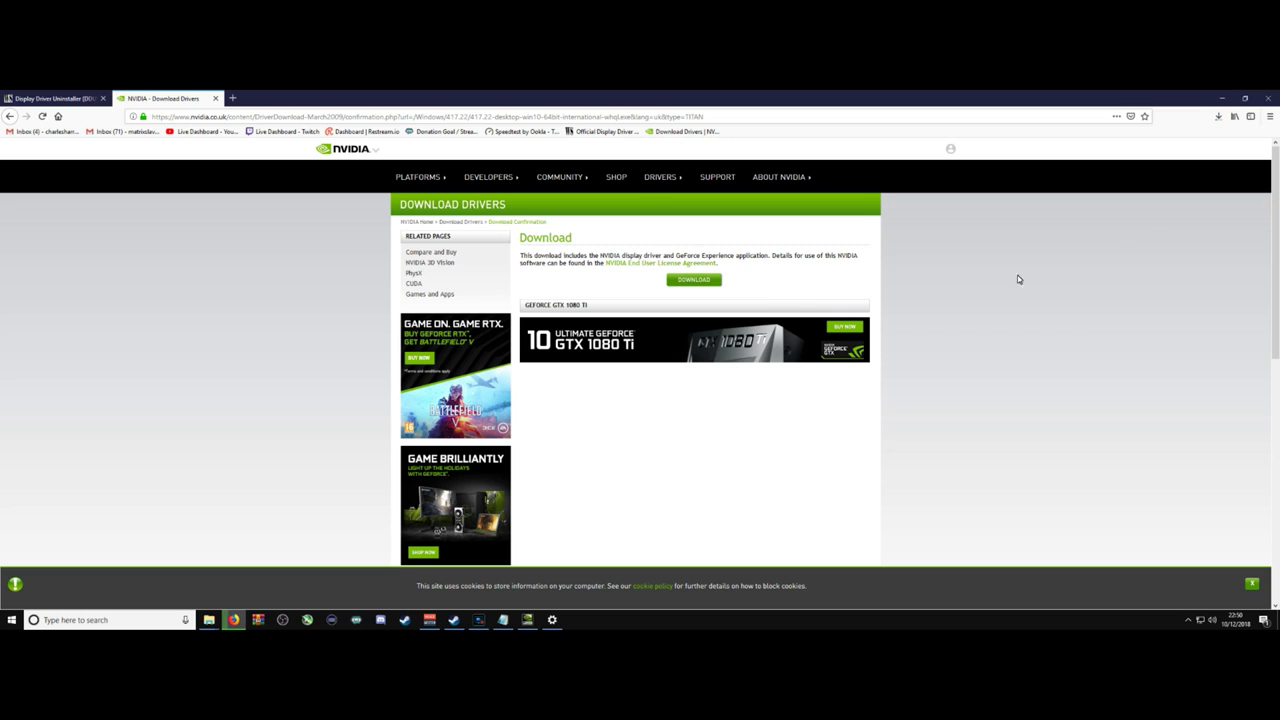
Show the downloaded 417.22 driver installer in its containing folder and maximize the folder window.
left_click(1218, 116)
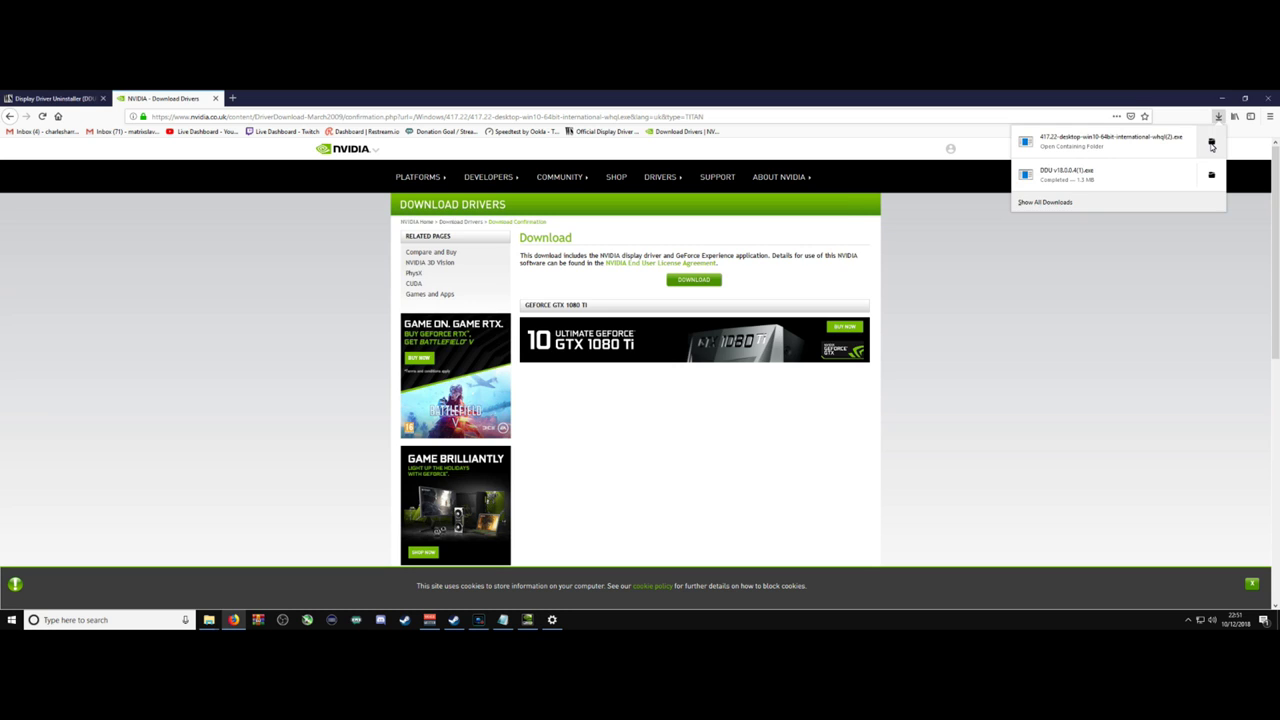
left_click(1211, 145)
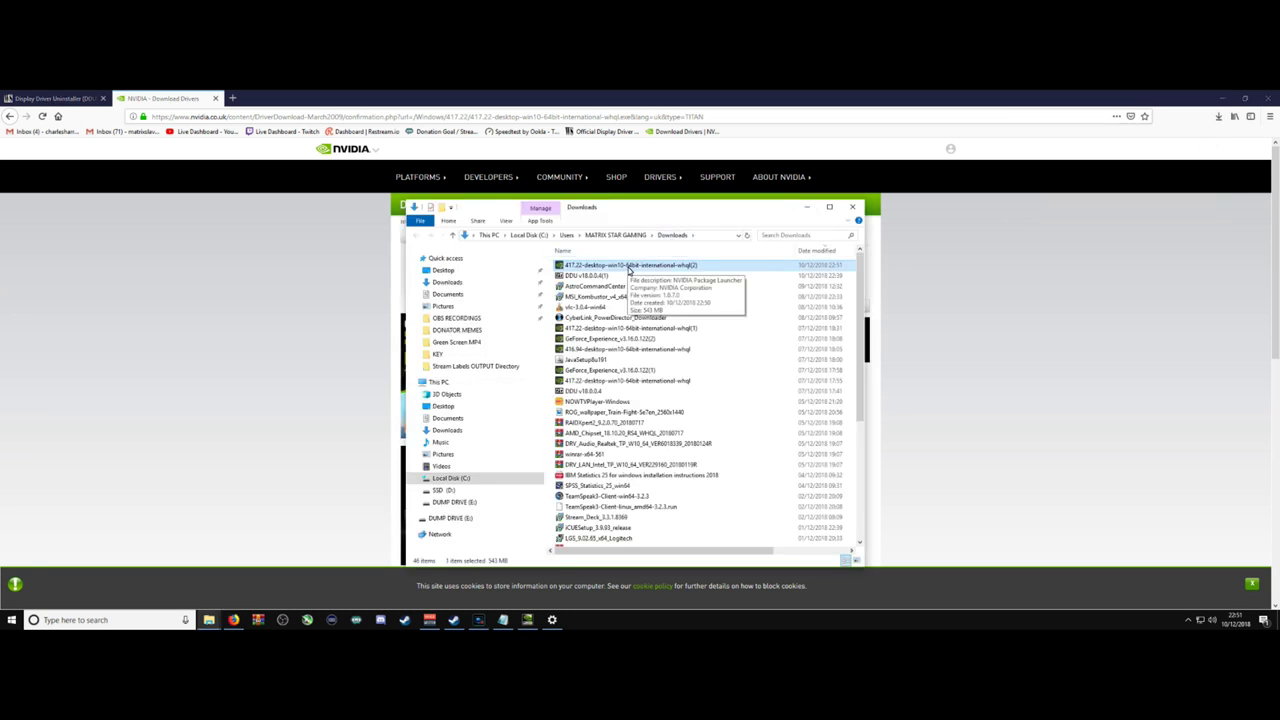
left_click(829, 206)
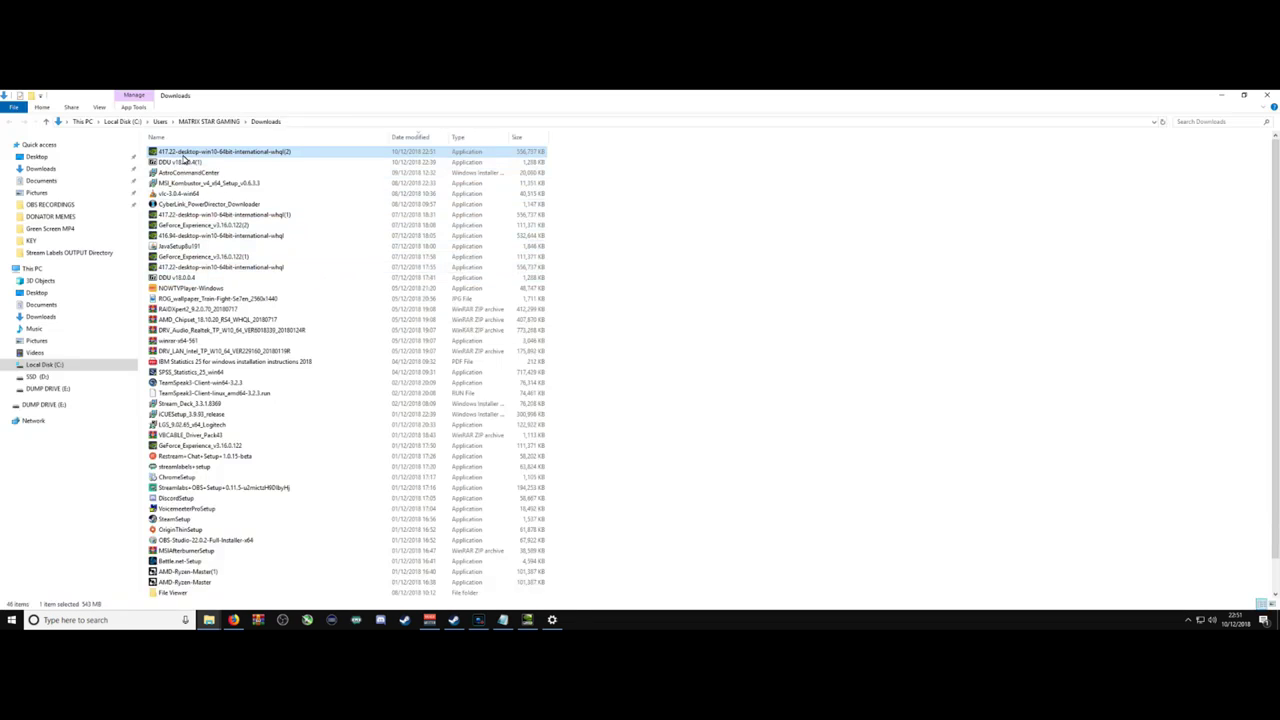
Display the Downloads folder contents as extra large icons.
left_click(99, 107)
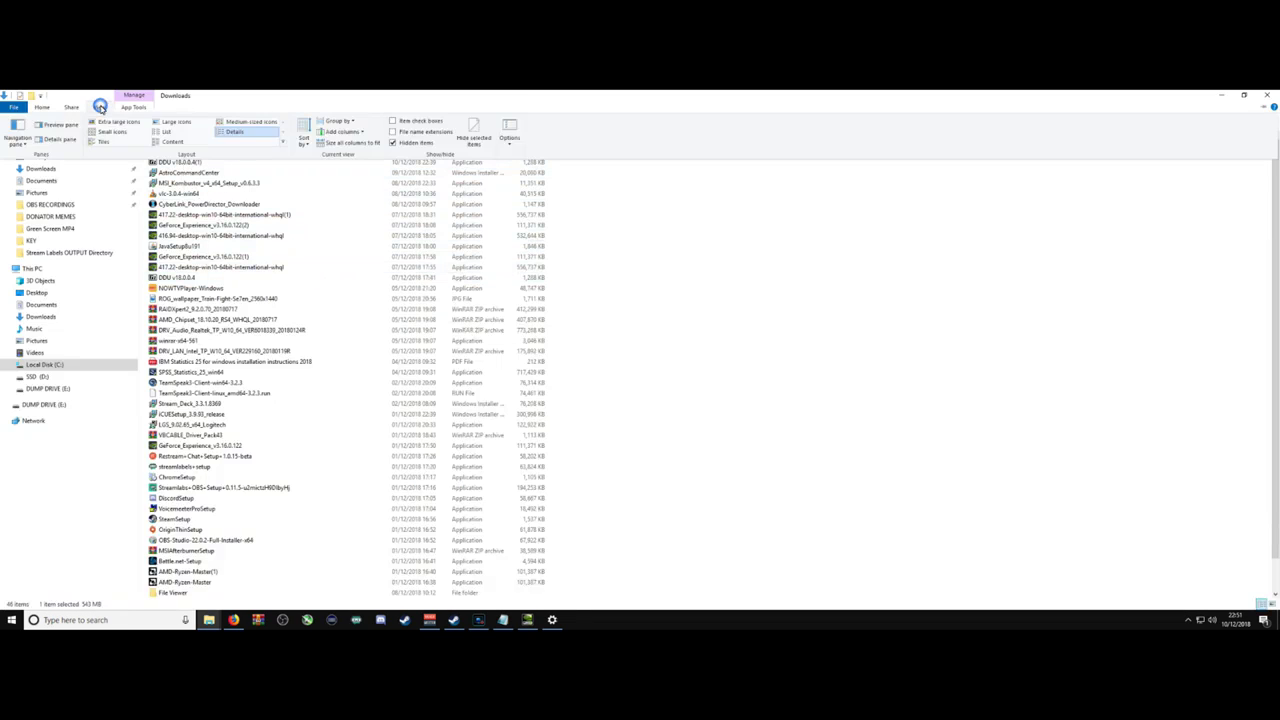
left_click(103, 124)
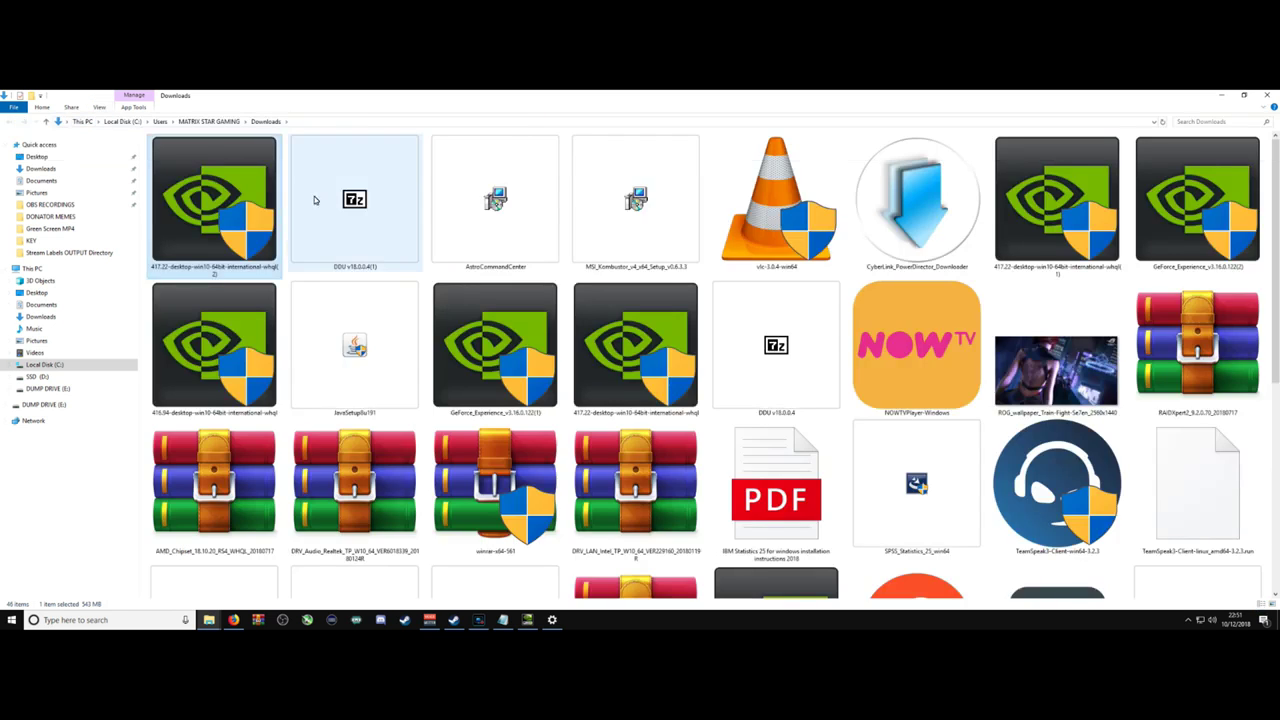
left_click_drag(190, 200, 186, 240)
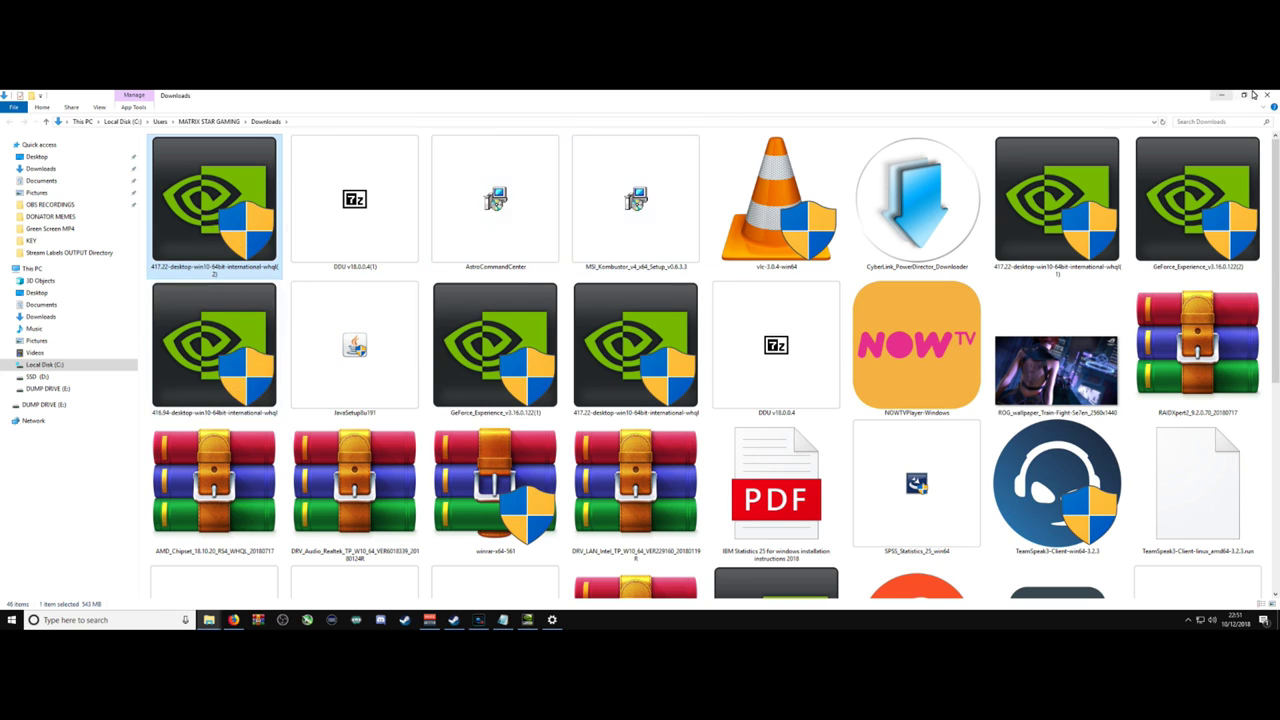
Display the Downloads folder contents as large icons, then minimize the folder window.
left_click(99, 107)
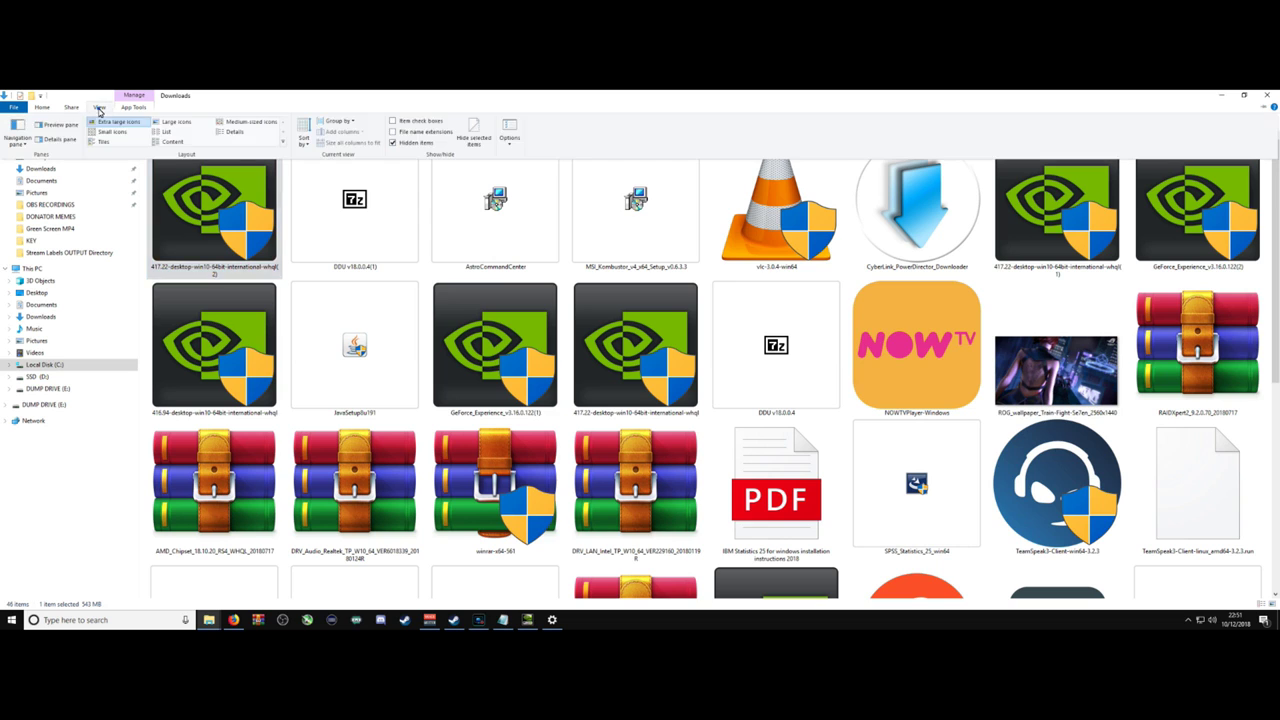
left_click(104, 132)
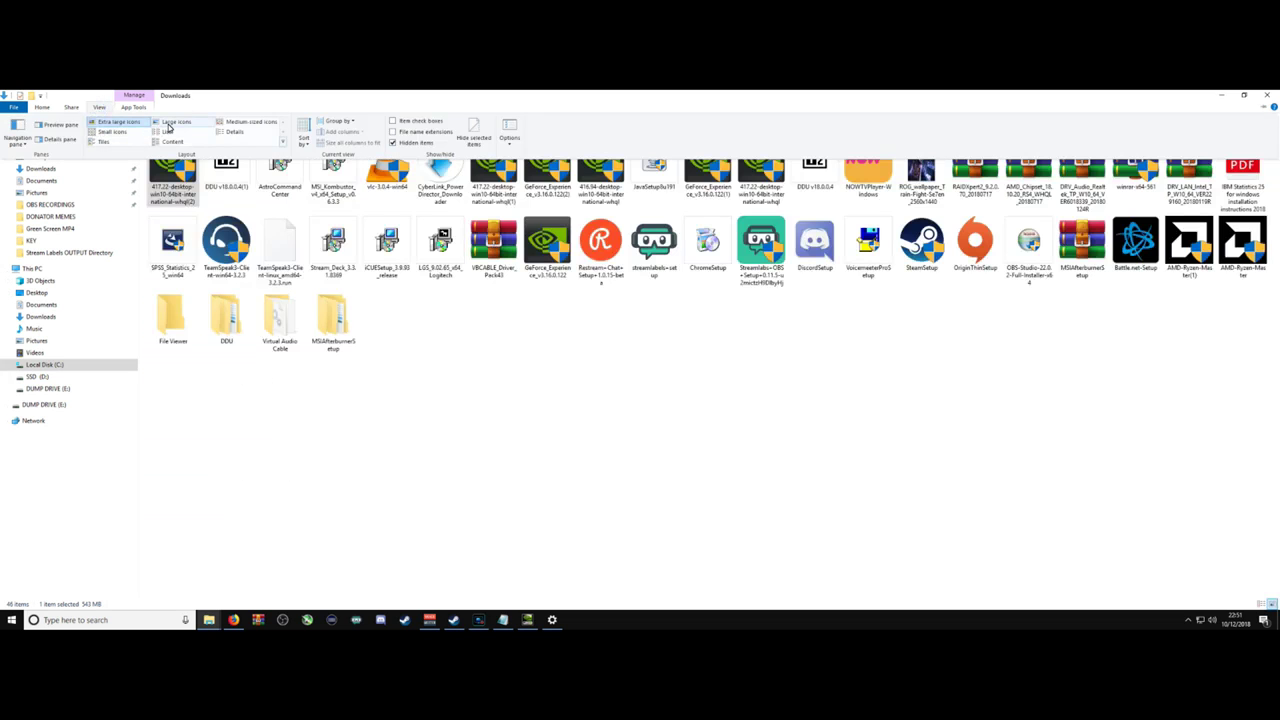
left_click(176, 121)
left_click_drag(180, 175, 563, 449)
mouse_move(172, 172)
left_mouse_down()
mouse_move(421, 385)
mouse_move(480, 358)
mouse_move(475, 397)
mouse_move(183, 187)
left_mouse_up()
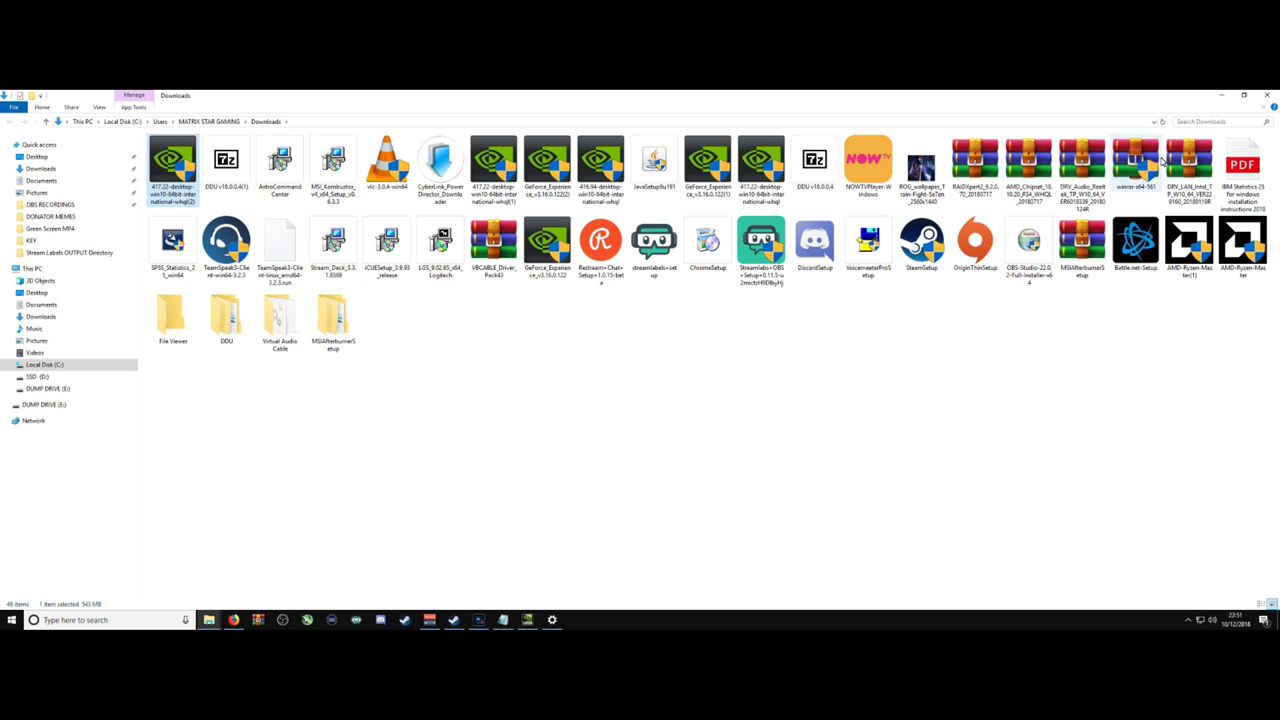
left_click(1220, 96)
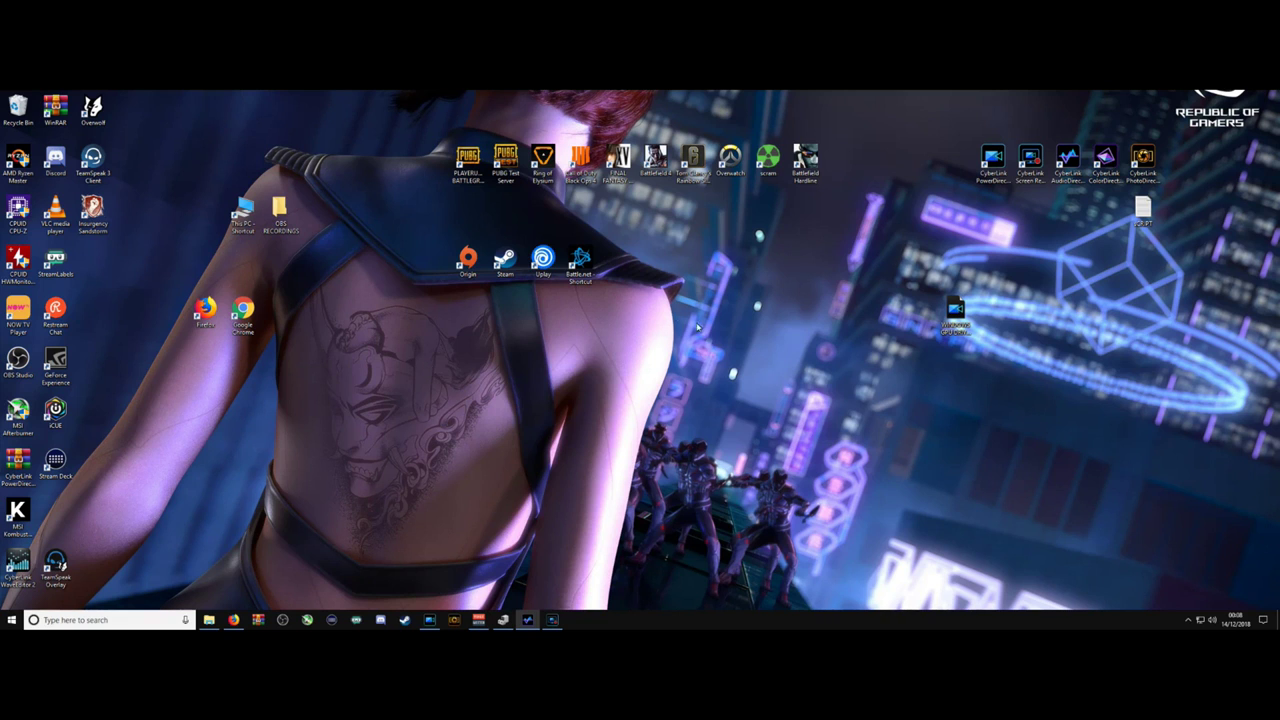
Open NVIDIA Control Panel from the desktop and look at the resolution and refresh rate settings without changing them.
right_click(578, 321)
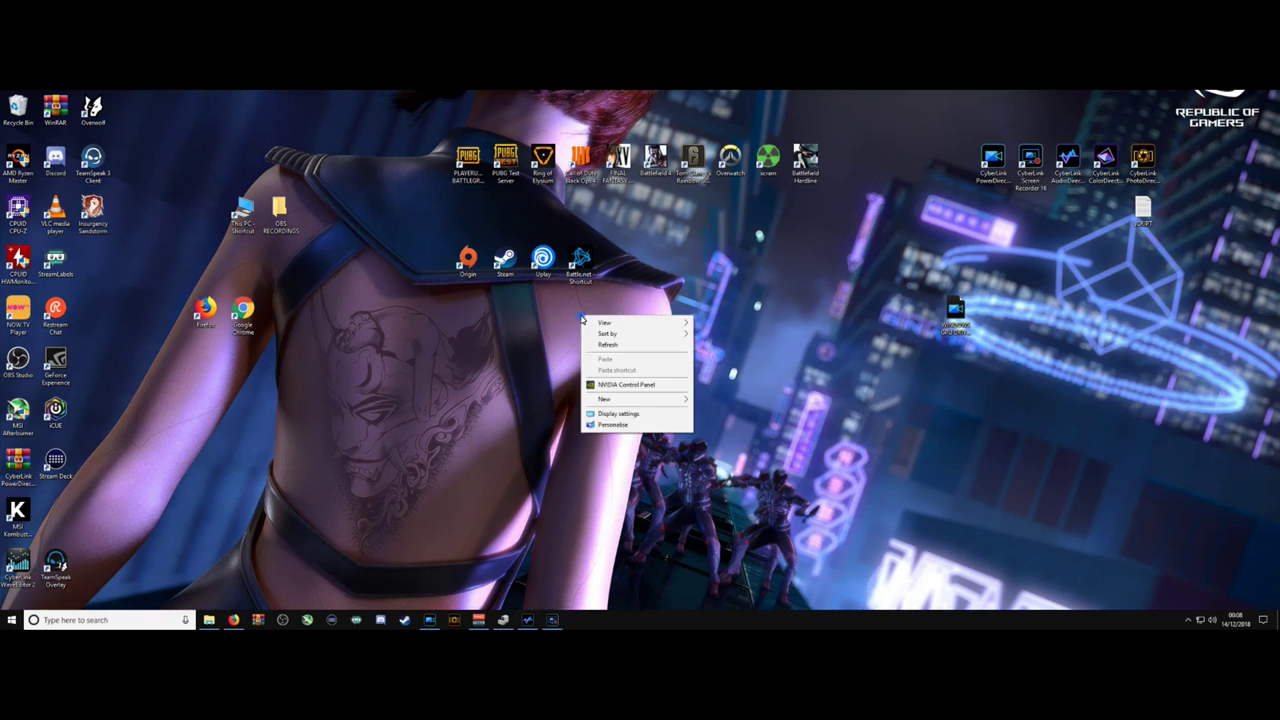
left_click(625, 389)
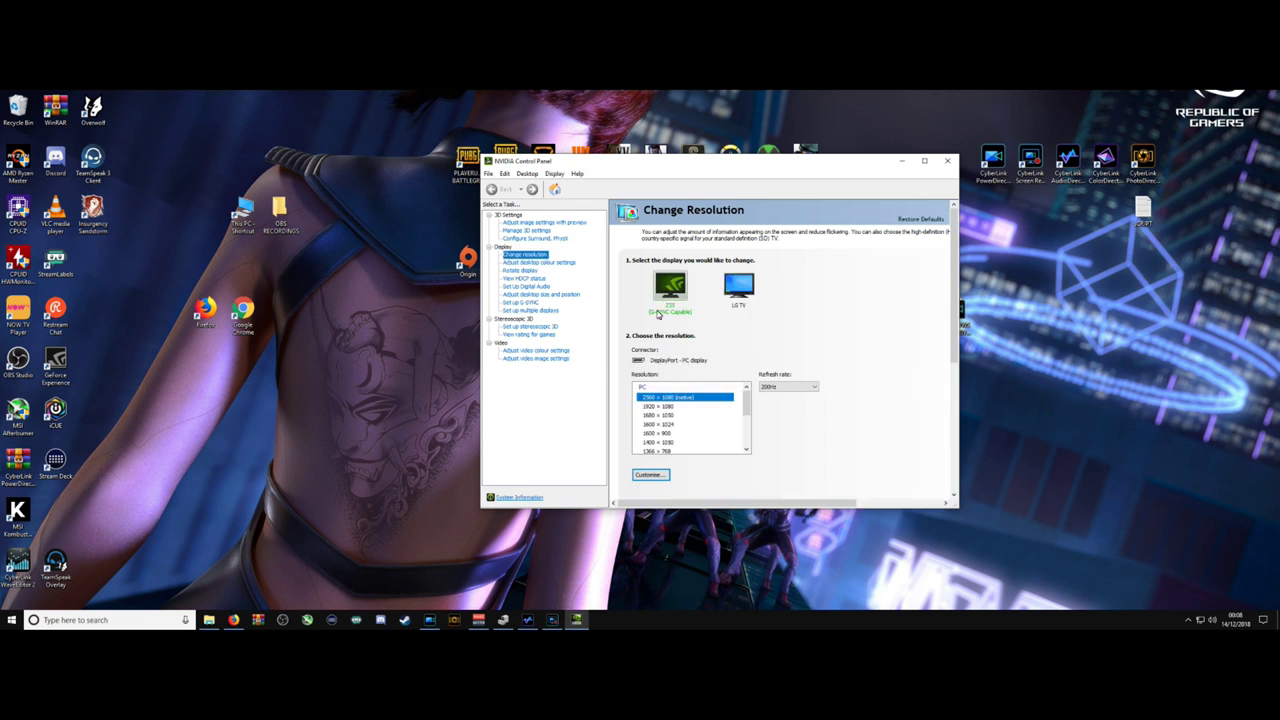
left_click_drag(678, 167, 591, 172)
left_click(714, 388)
left_click(711, 386)
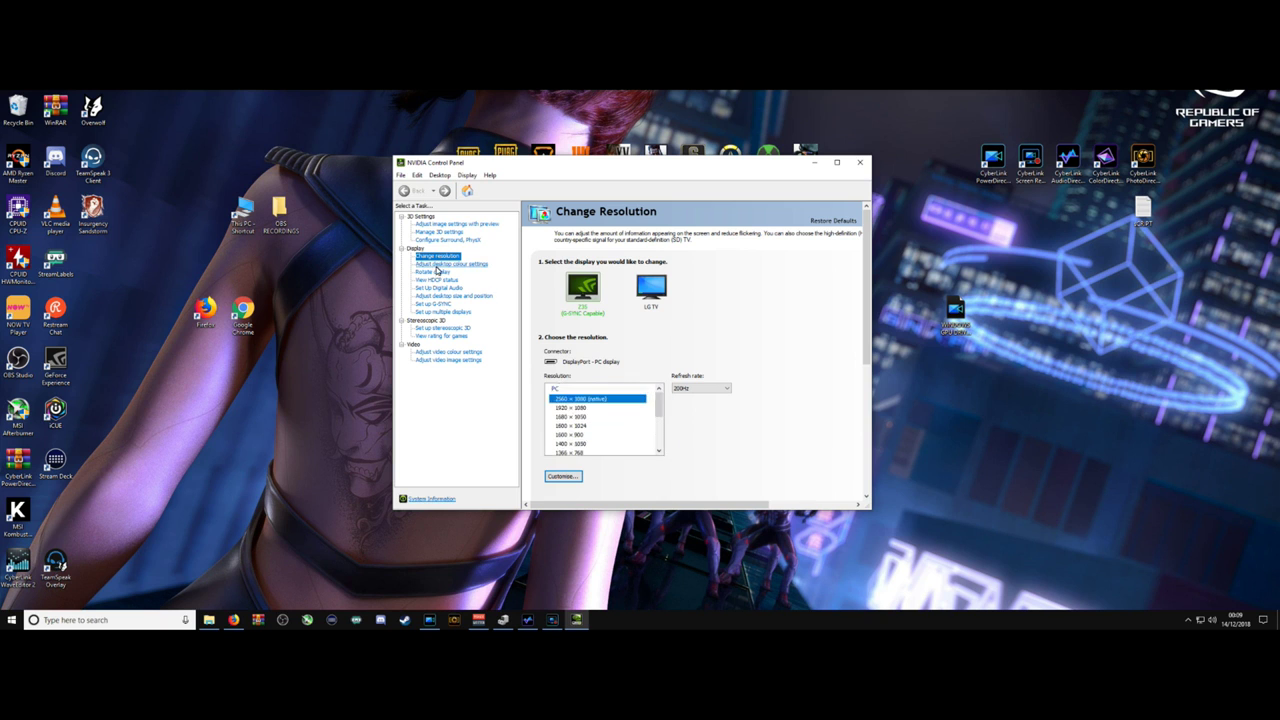
Look over the desktop colour settings in NVIDIA Control Panel and reposition its window.
left_click(446, 264)
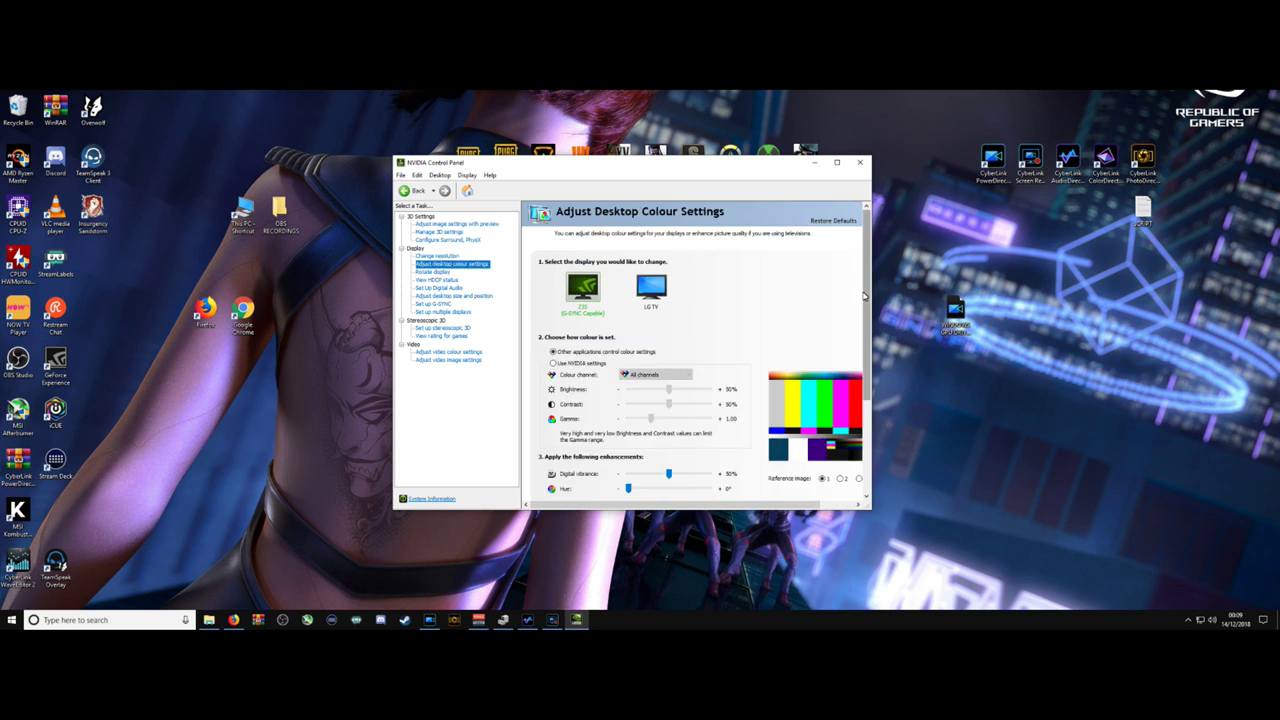
scroll(810, 350, "down", 2)
left_click_drag(878, 335, 878, 250)
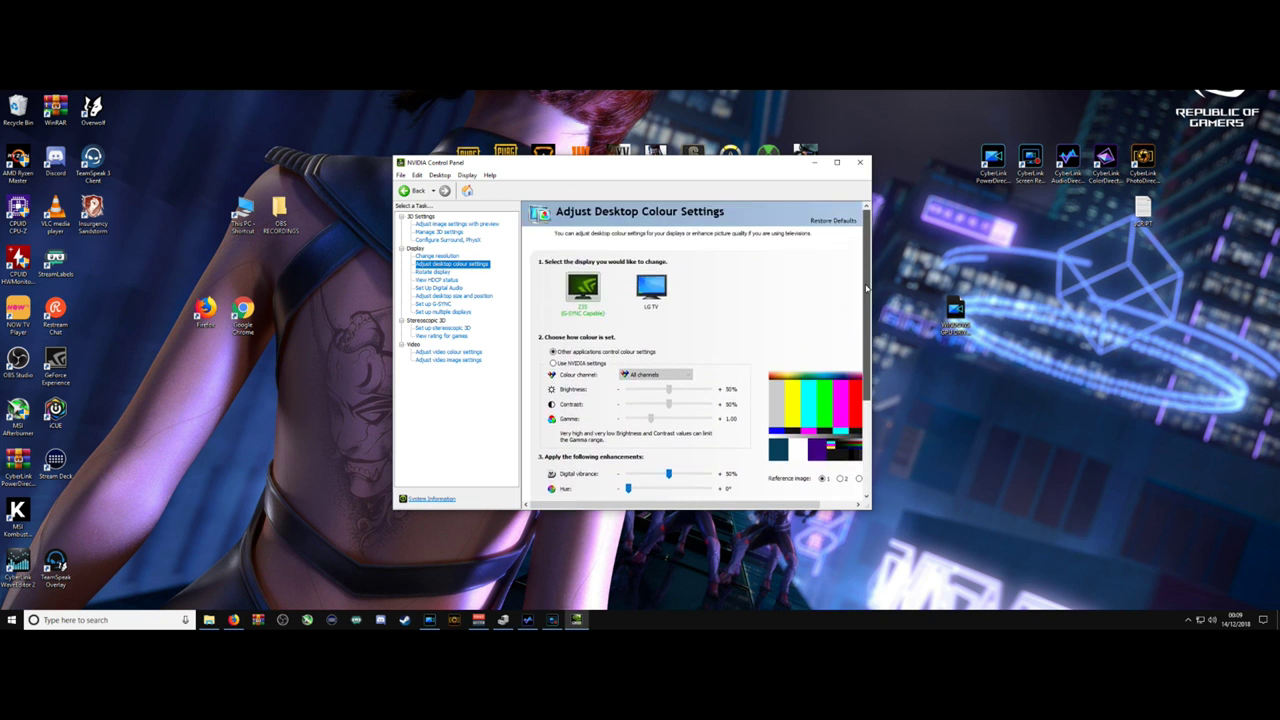
left_click_drag(776, 172, 806, 182)
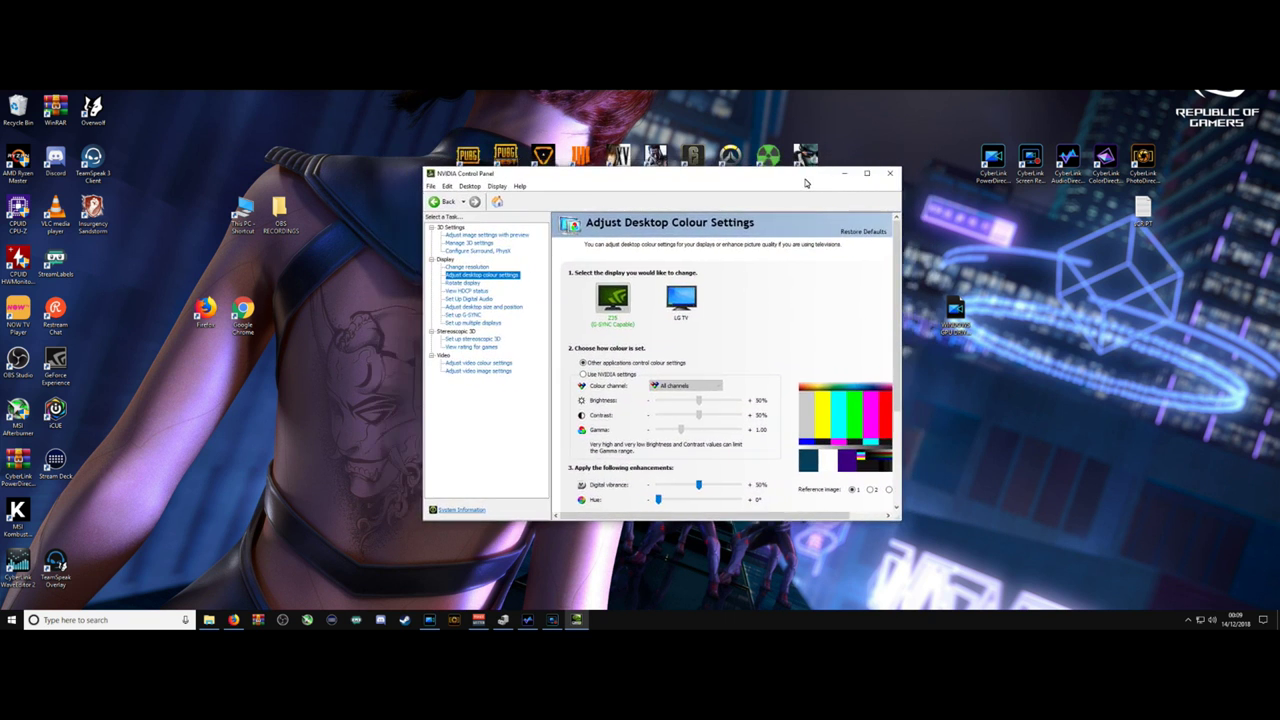
Review the Display and Desktop options of NVIDIA Control Panel without choosing any, then close it.
left_click(497, 187)
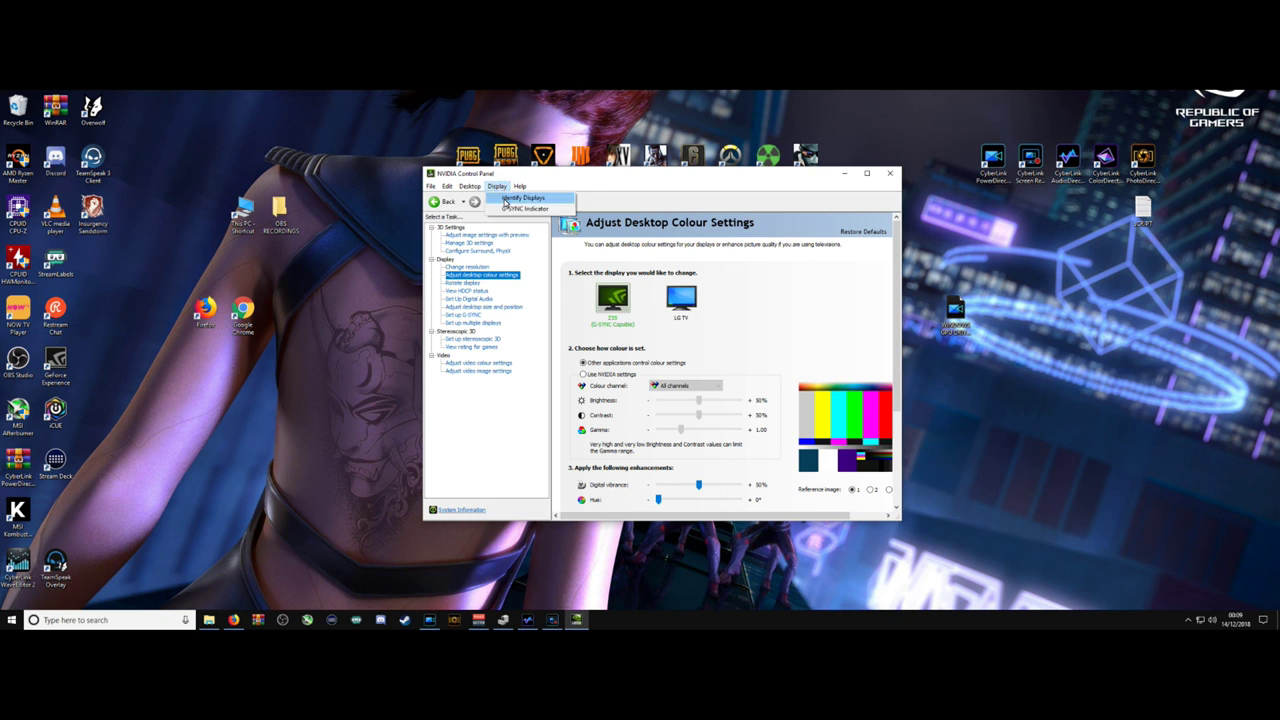
mouse_move(514, 188)
mouse_move(464, 190)
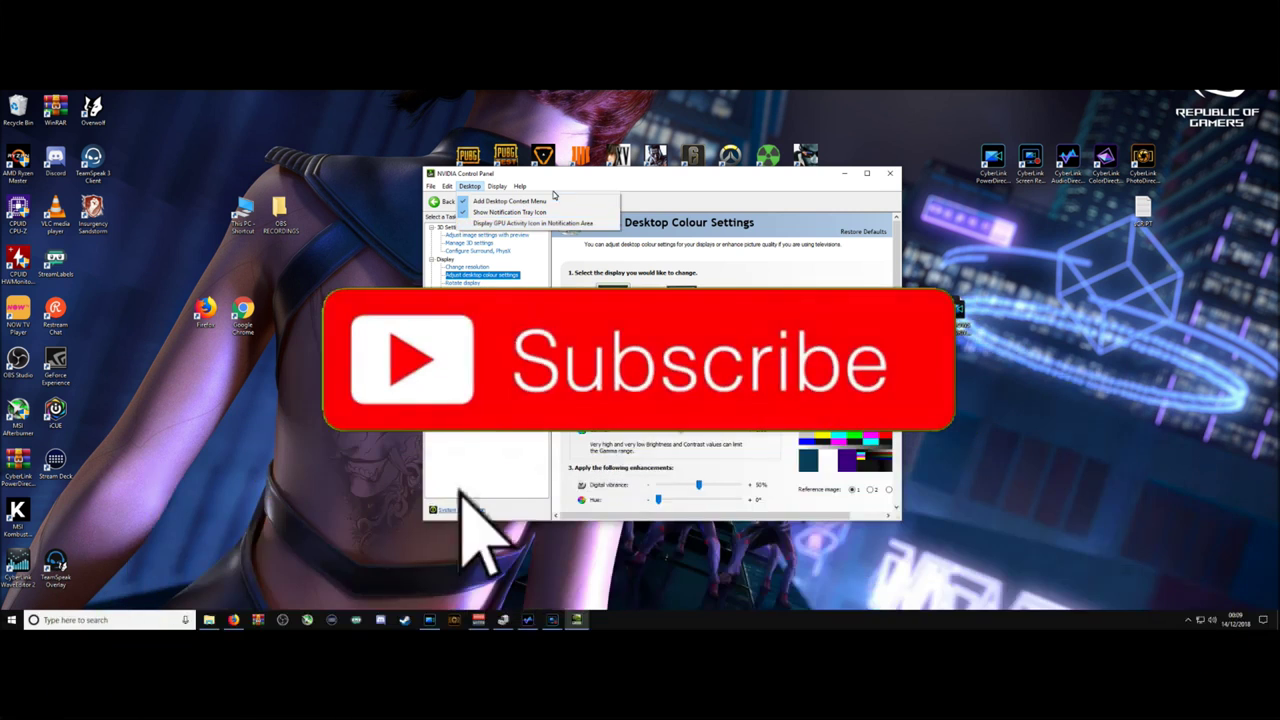
left_click(555, 193)
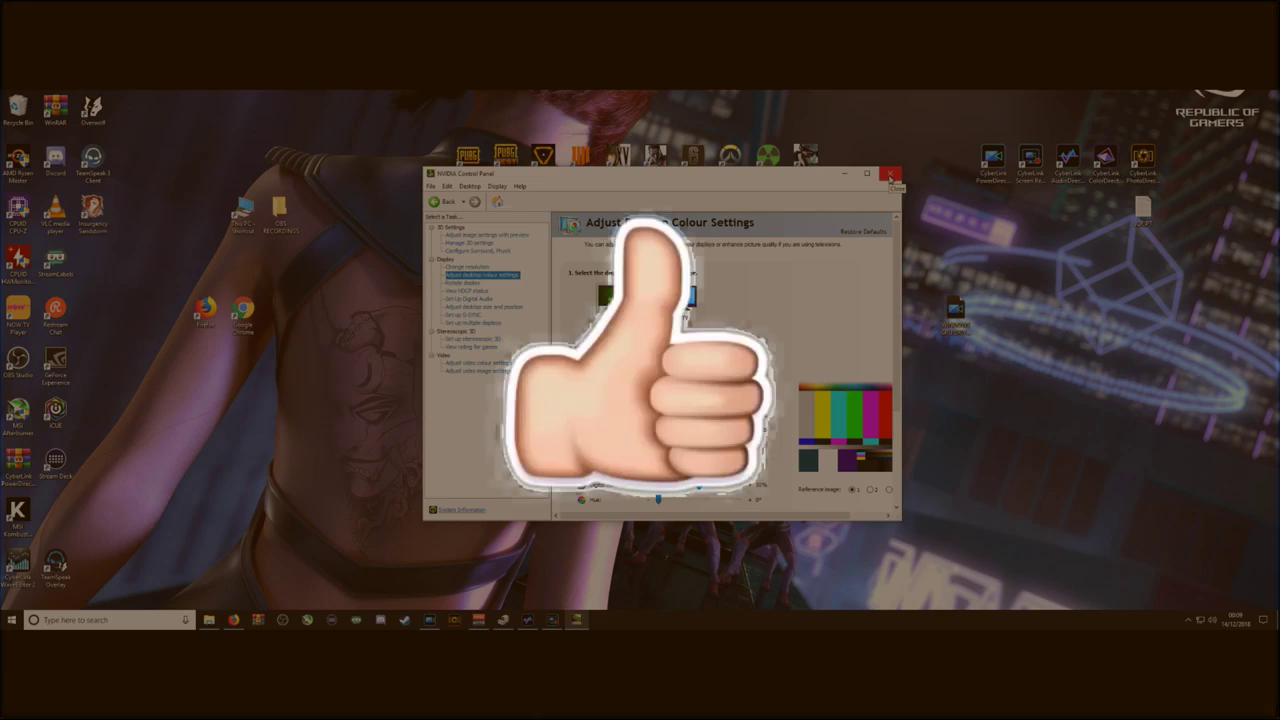
left_click(890, 177)
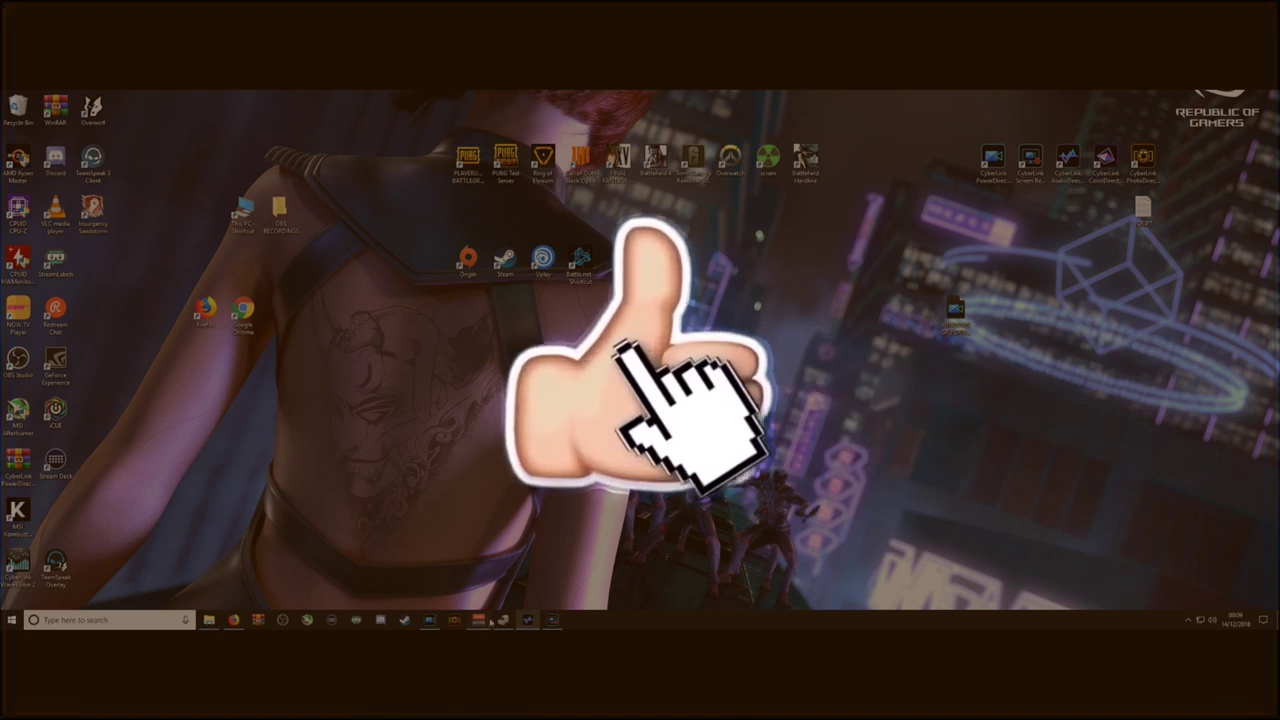